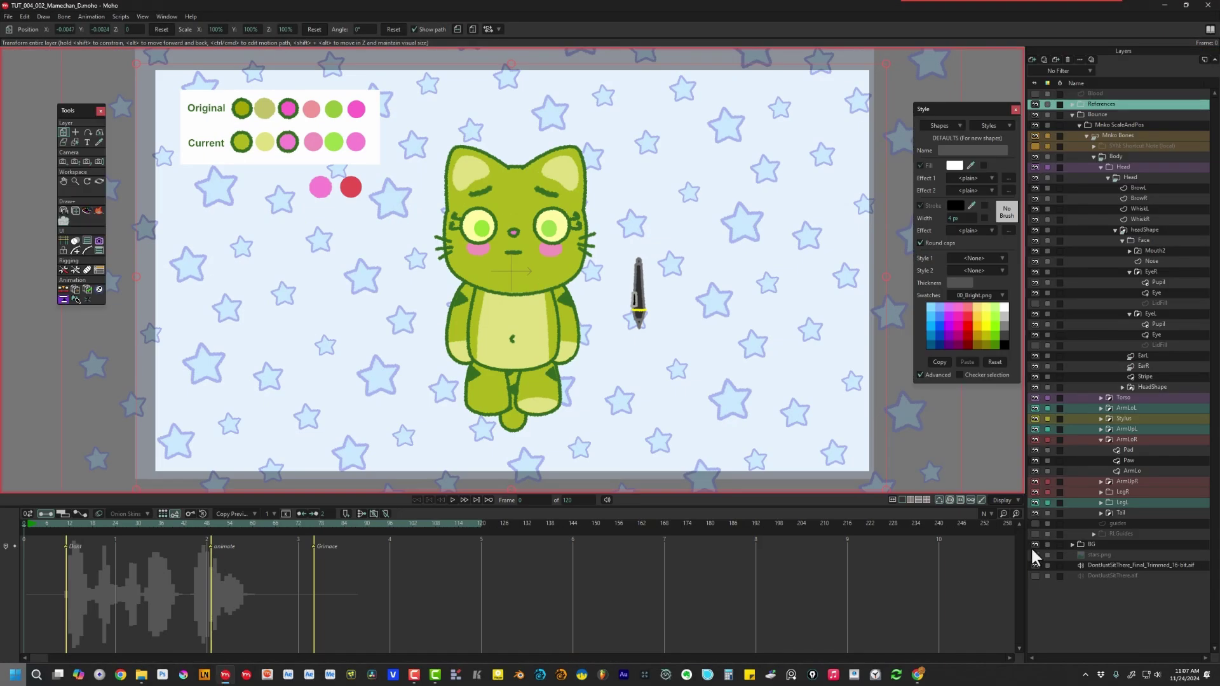
- Hide the starry BG layer, jump to frame 21 and select the Mnko Bones layer
left_click(1034, 545)
left_click(524, 502)
type("21")
key("Return")
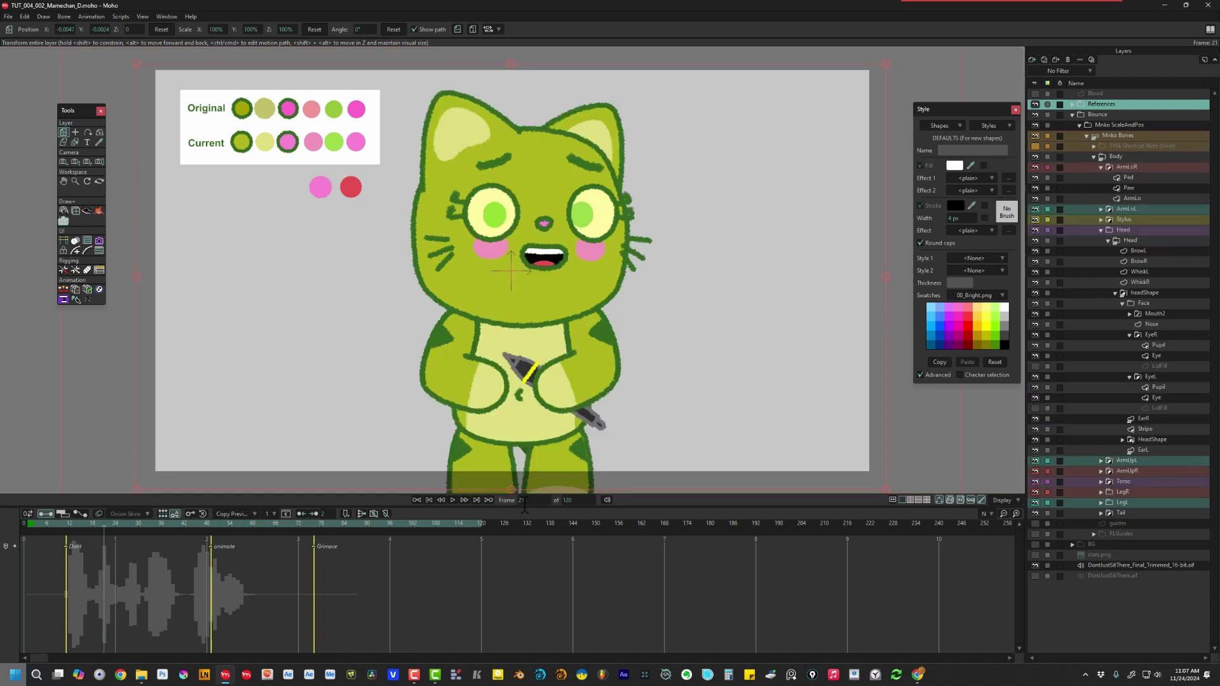
left_click(1122, 134)
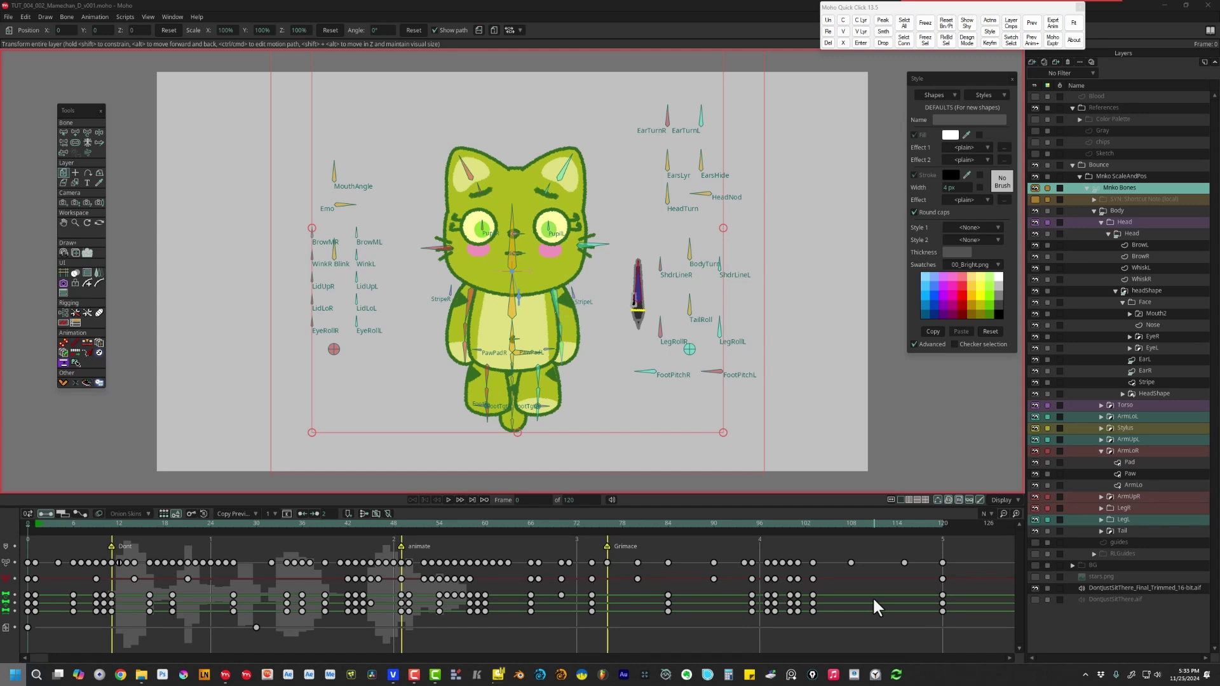
- Close the Quick Click panel, then quit Moho with its window close button
left_click(1080, 7)
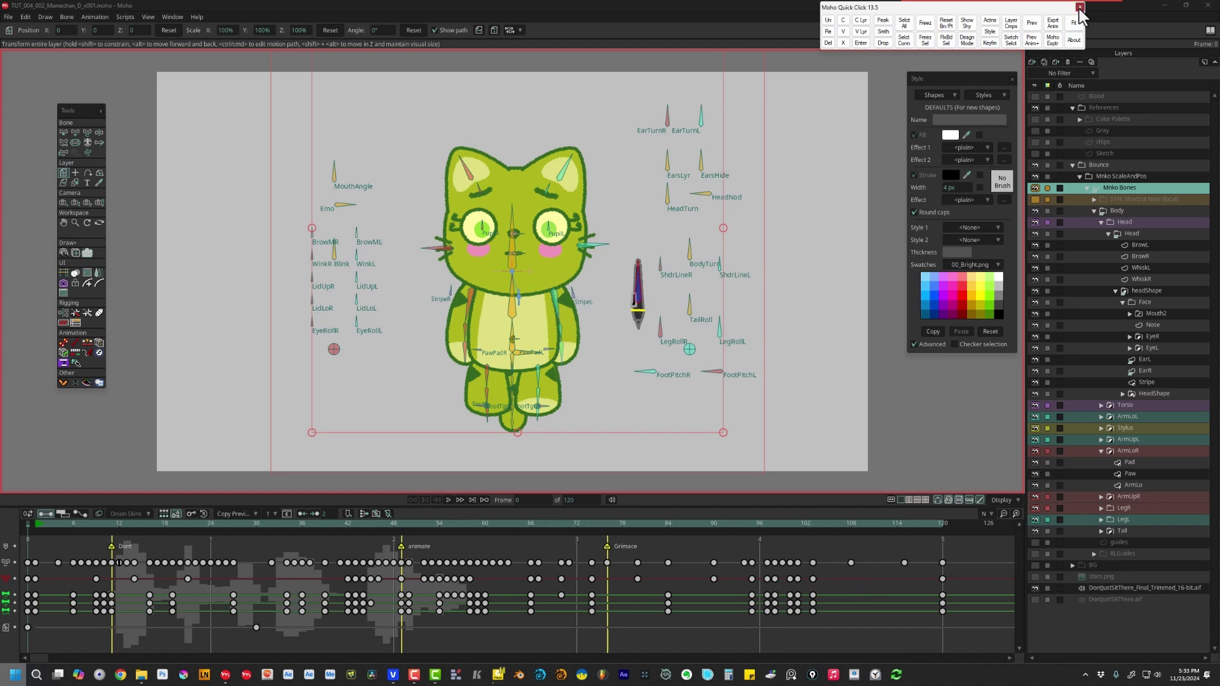
left_click(1208, 8)
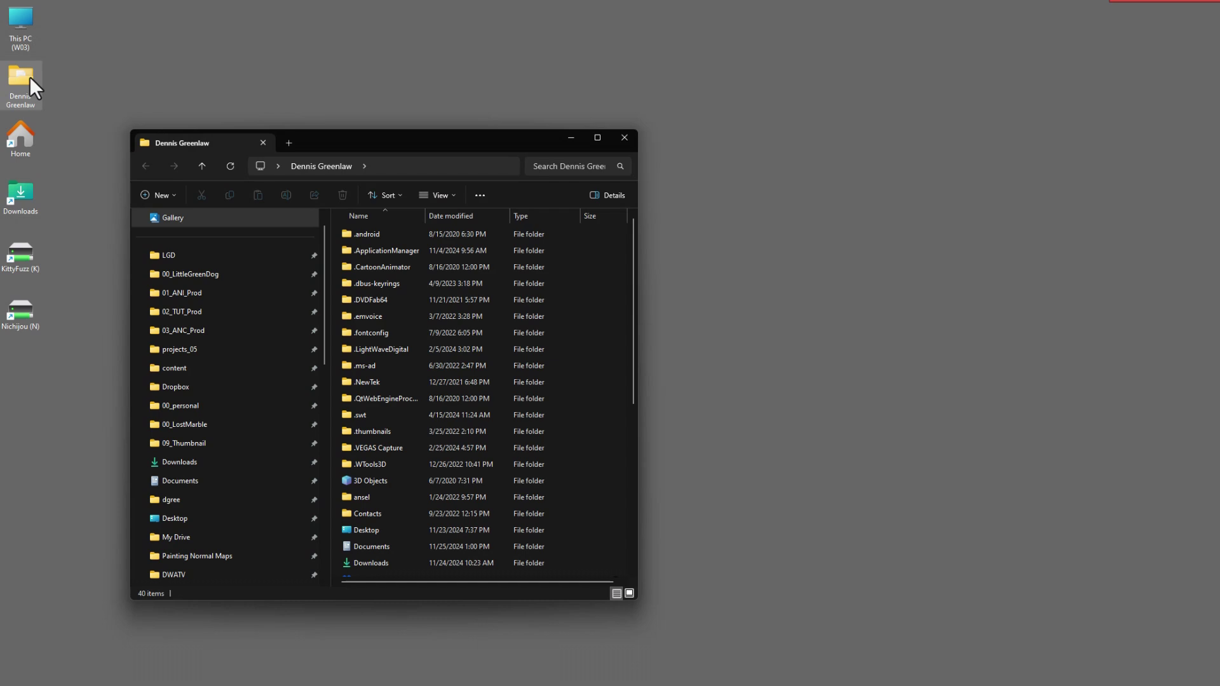
- Close the old Explorer window and open %userprofile% through Windows Search
left_click(624, 137)
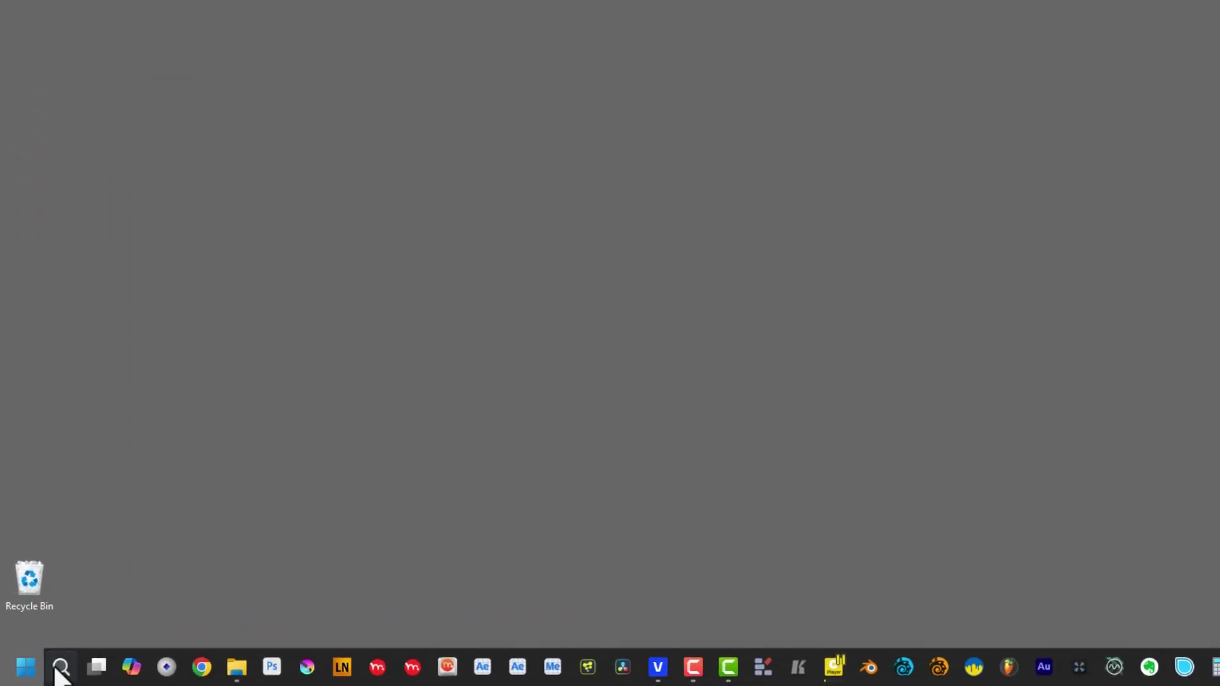
left_click(60, 667)
type("%u")
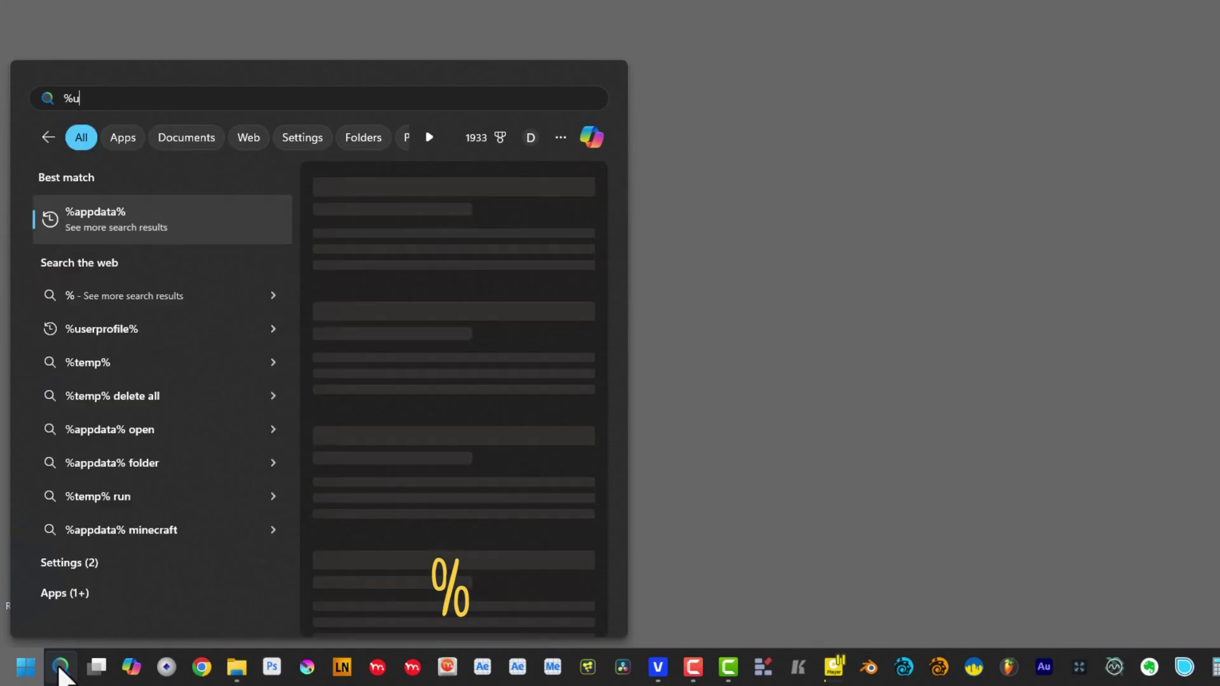
type("serprofile%")
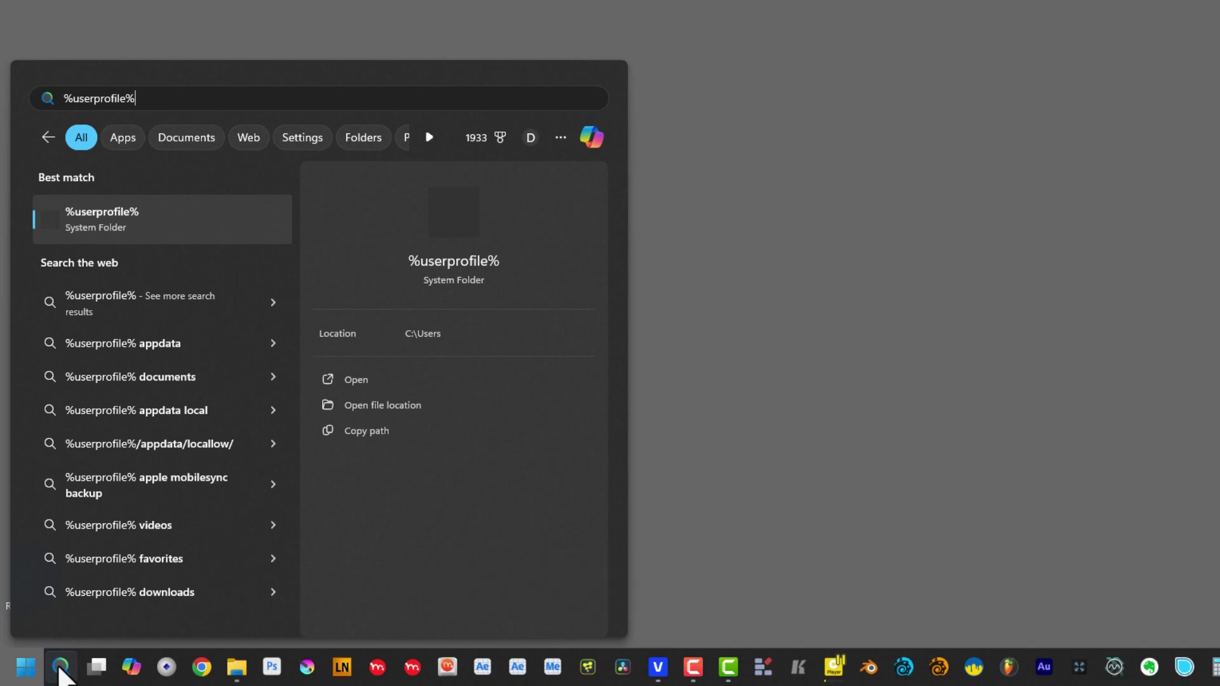
key("Return")
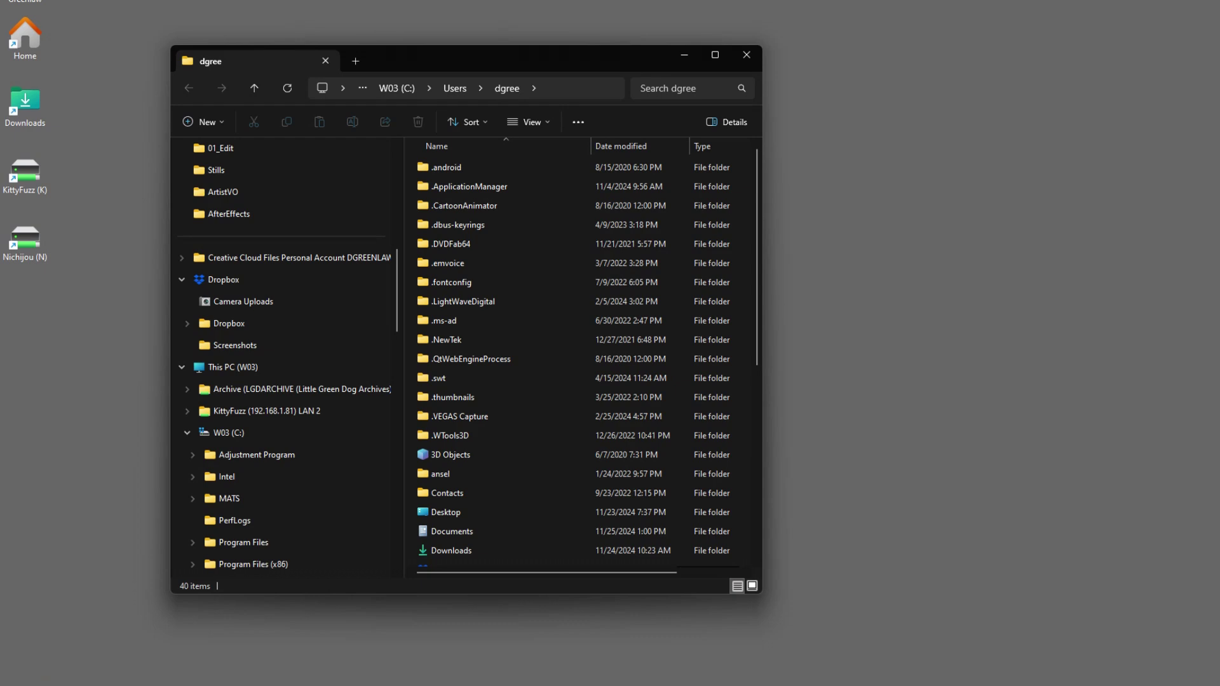
- Turn on 'Show hidden files, folders, and drives' in Folder Options and apply it
left_click(577, 122)
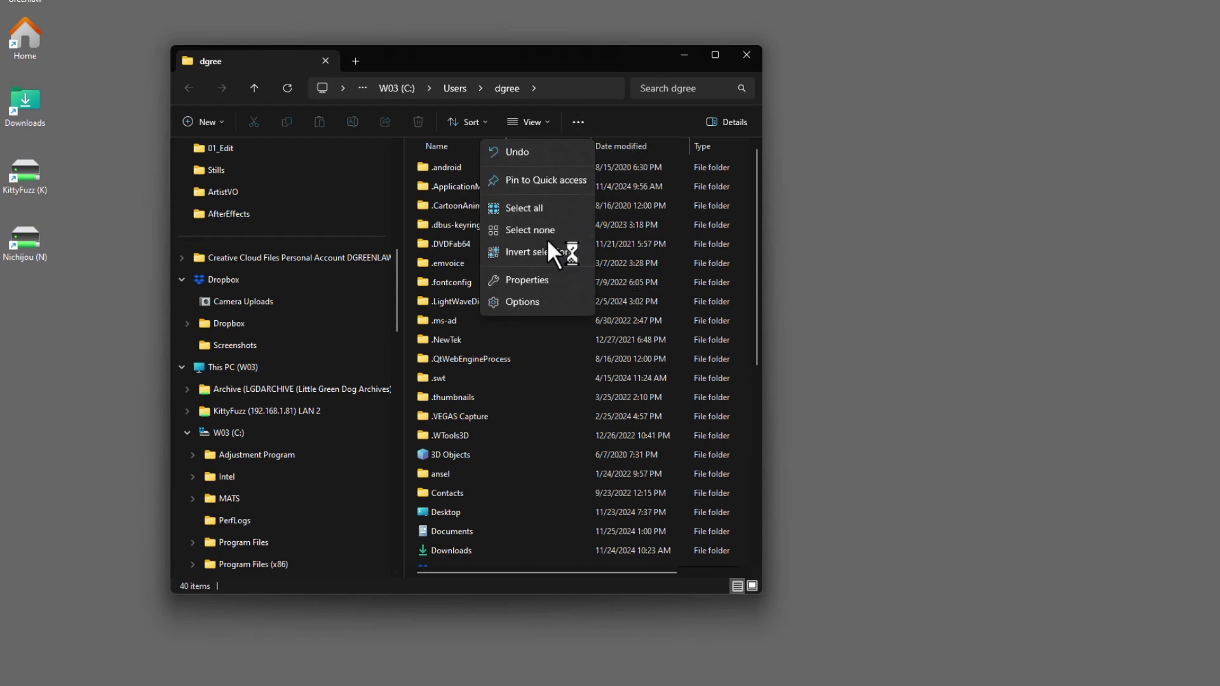
left_click(540, 304)
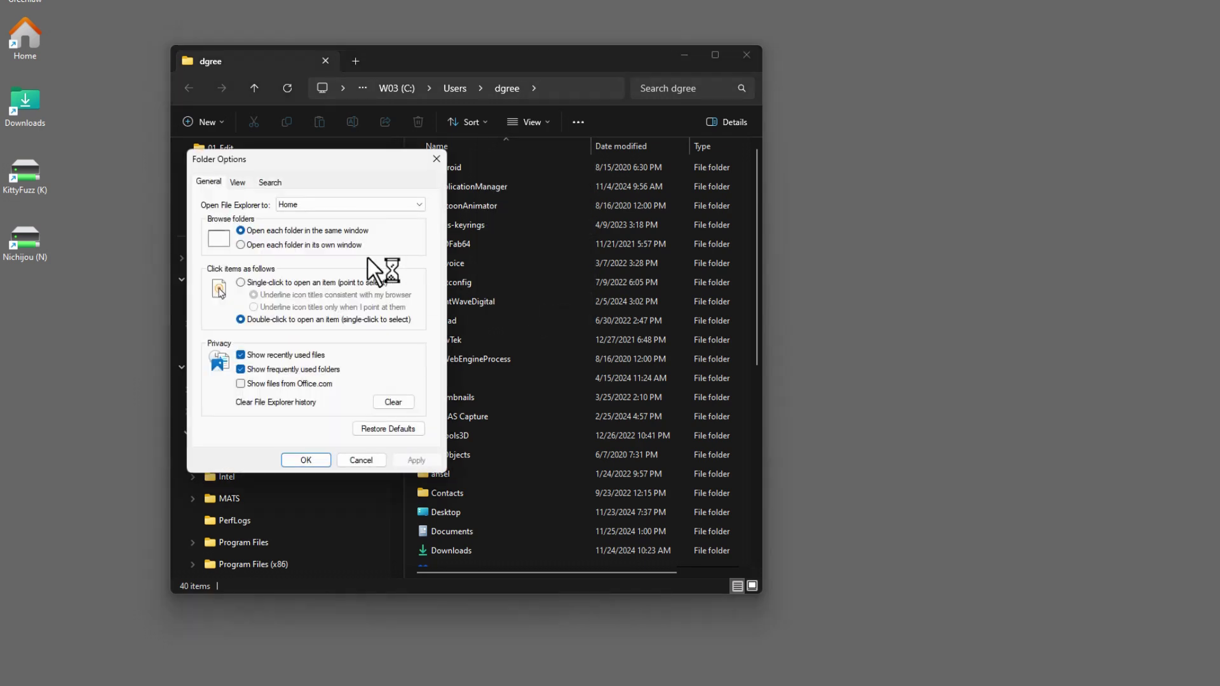
left_click_drag(303, 156, 913, 148)
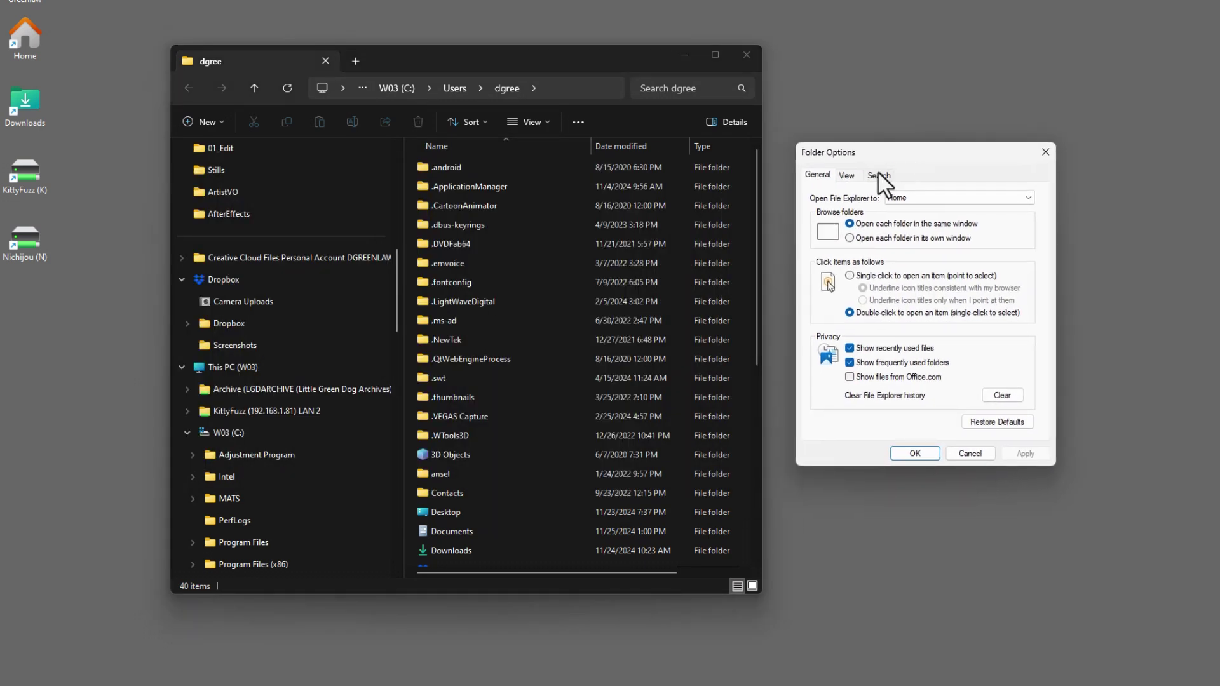
left_click(848, 178)
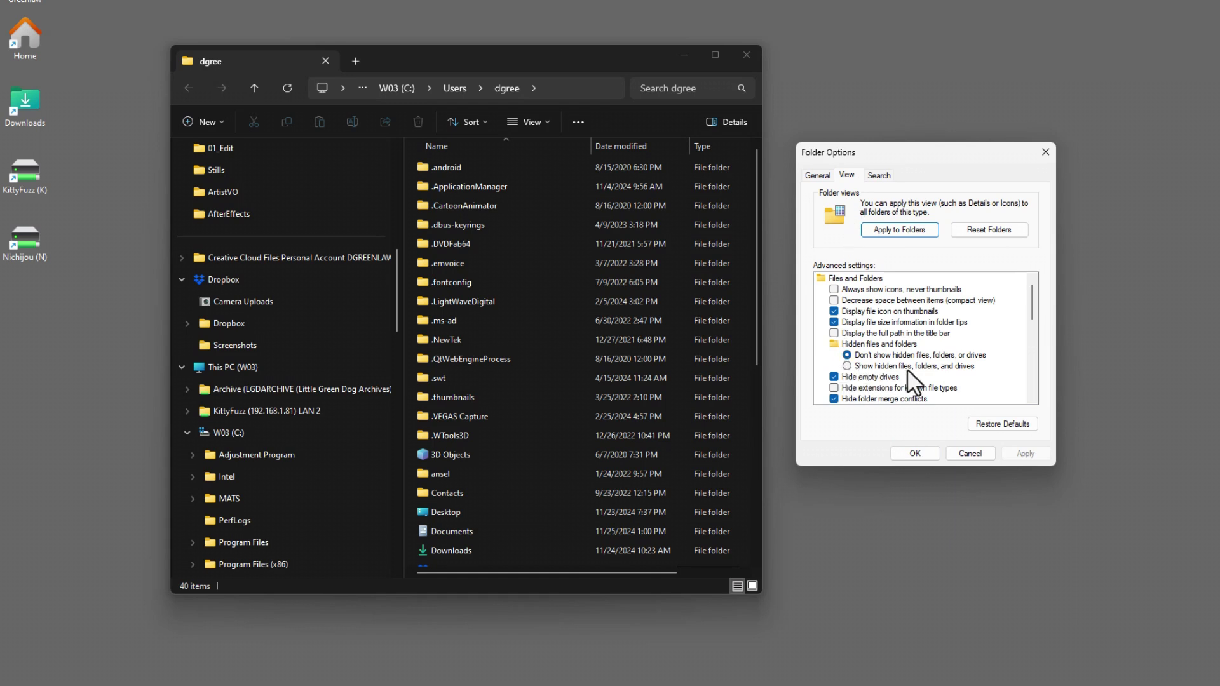
left_click(847, 366)
left_click(1026, 453)
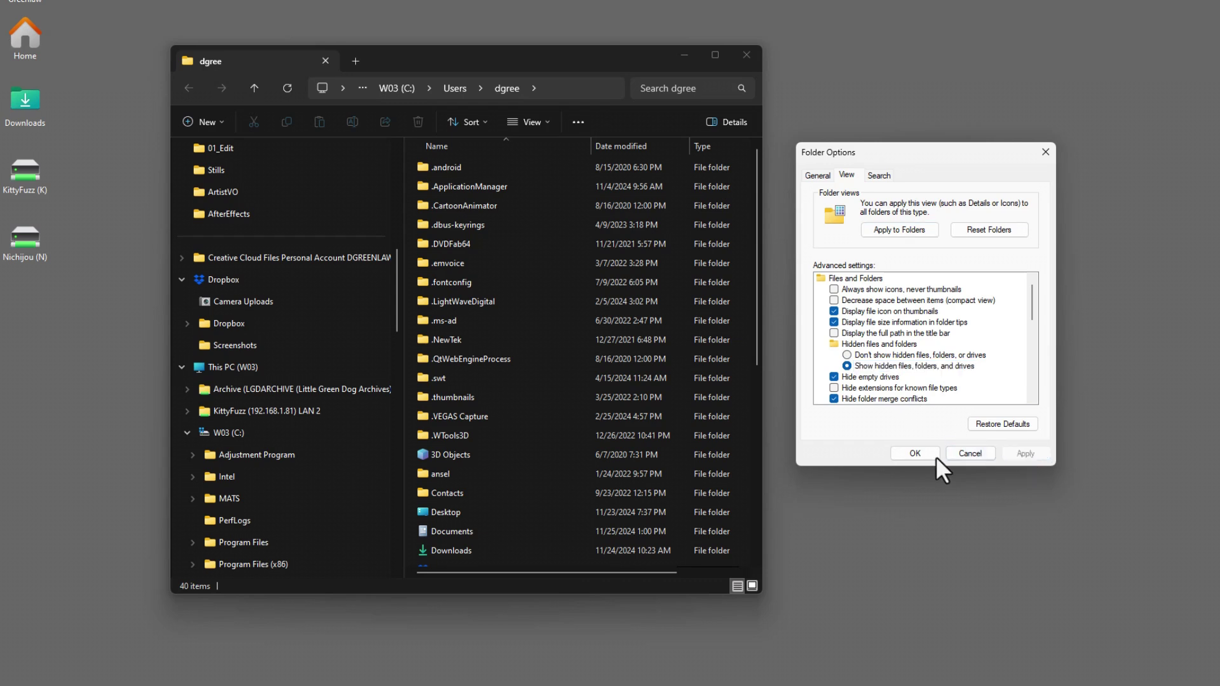
left_click(906, 456)
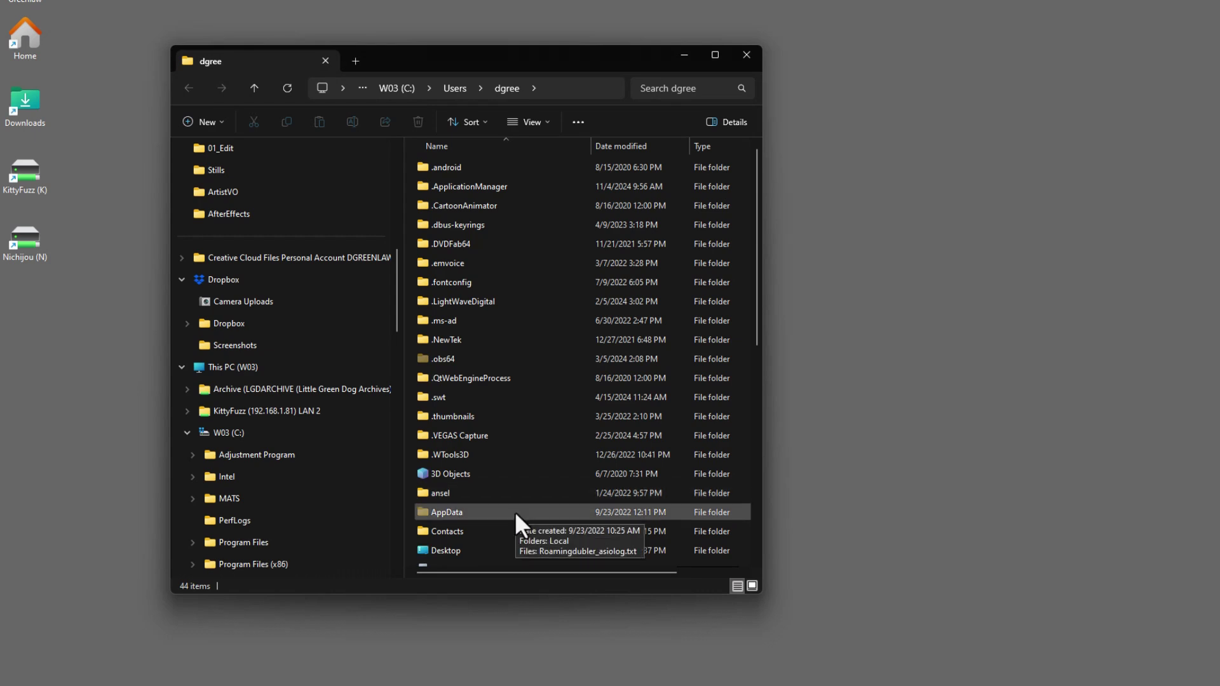
- Browse into AppData\Roaming\Lost Marble\Moho Pro\14
left_click(516, 513)
double_click(516, 513)
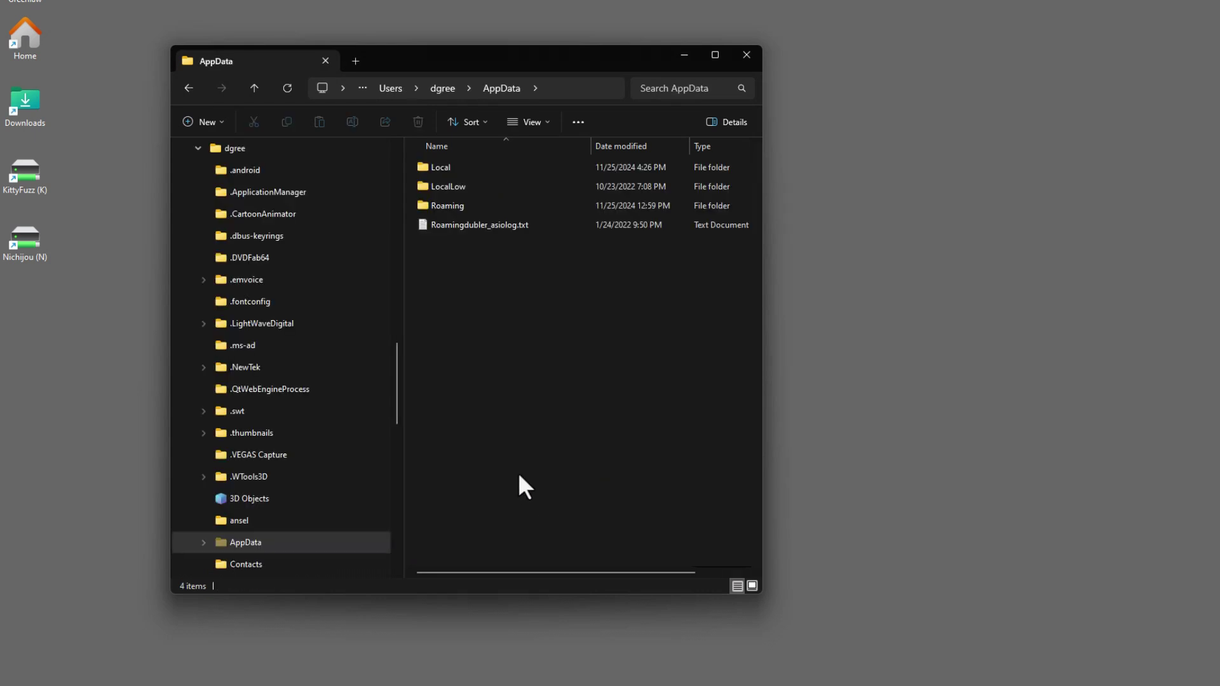
double_click(466, 204)
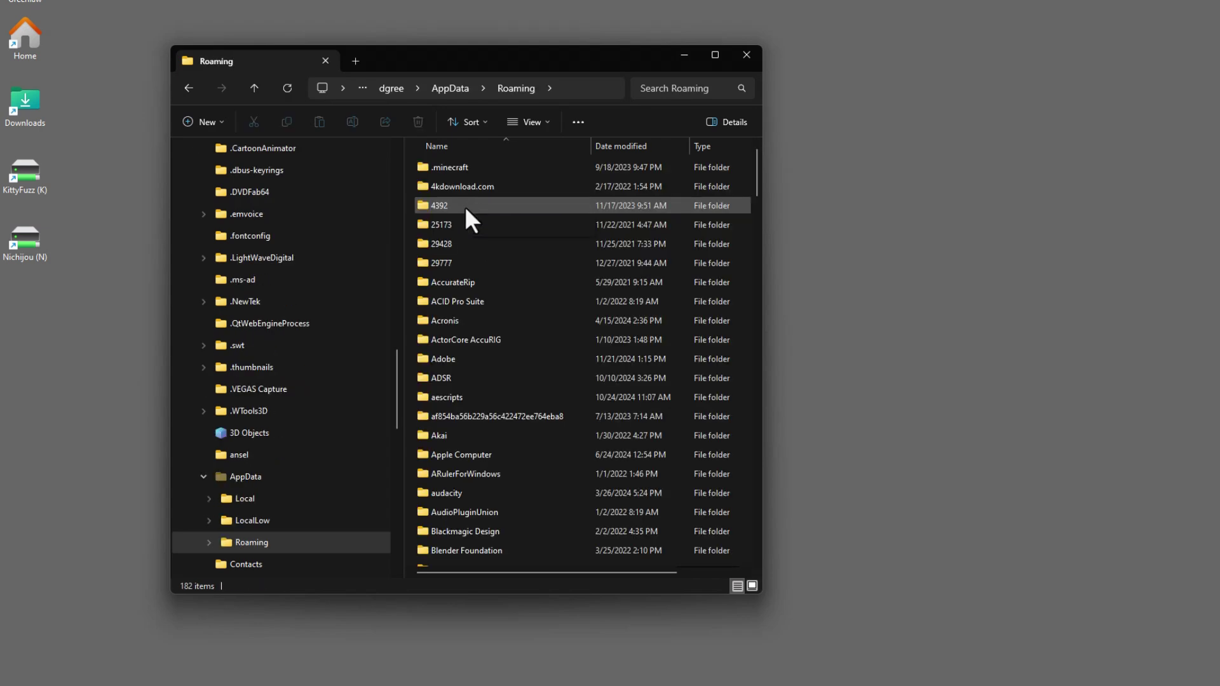
left_click(464, 206)
type("los")
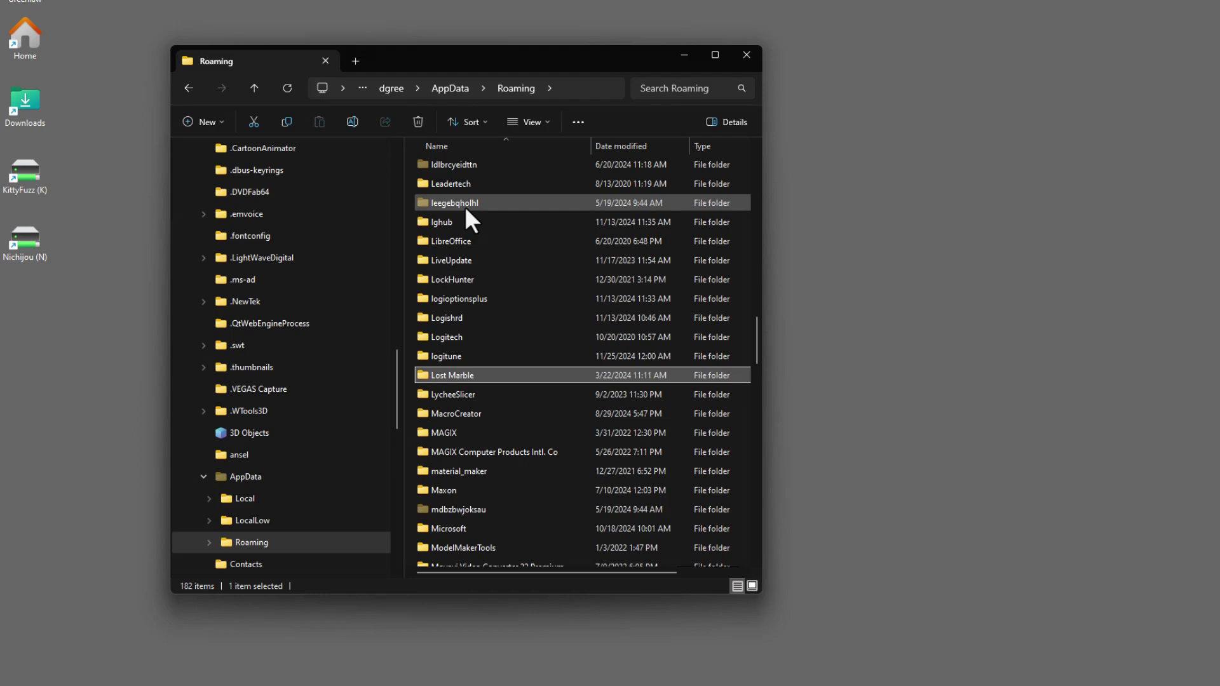
double_click(498, 376)
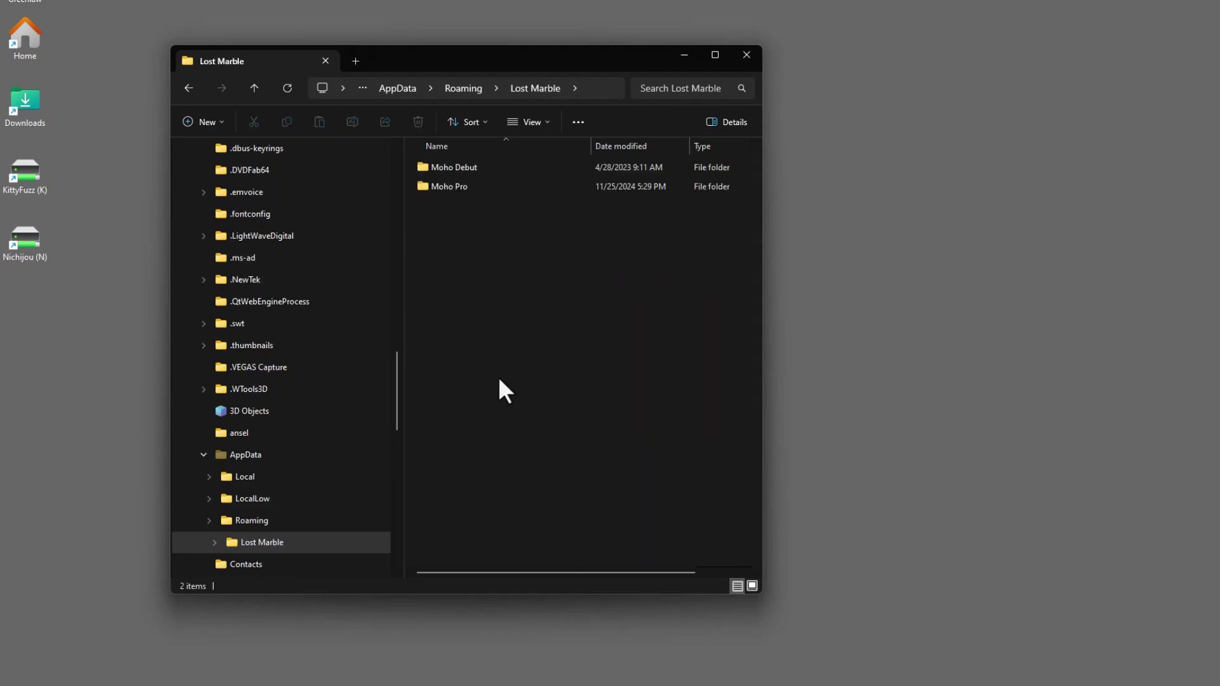
double_click(467, 189)
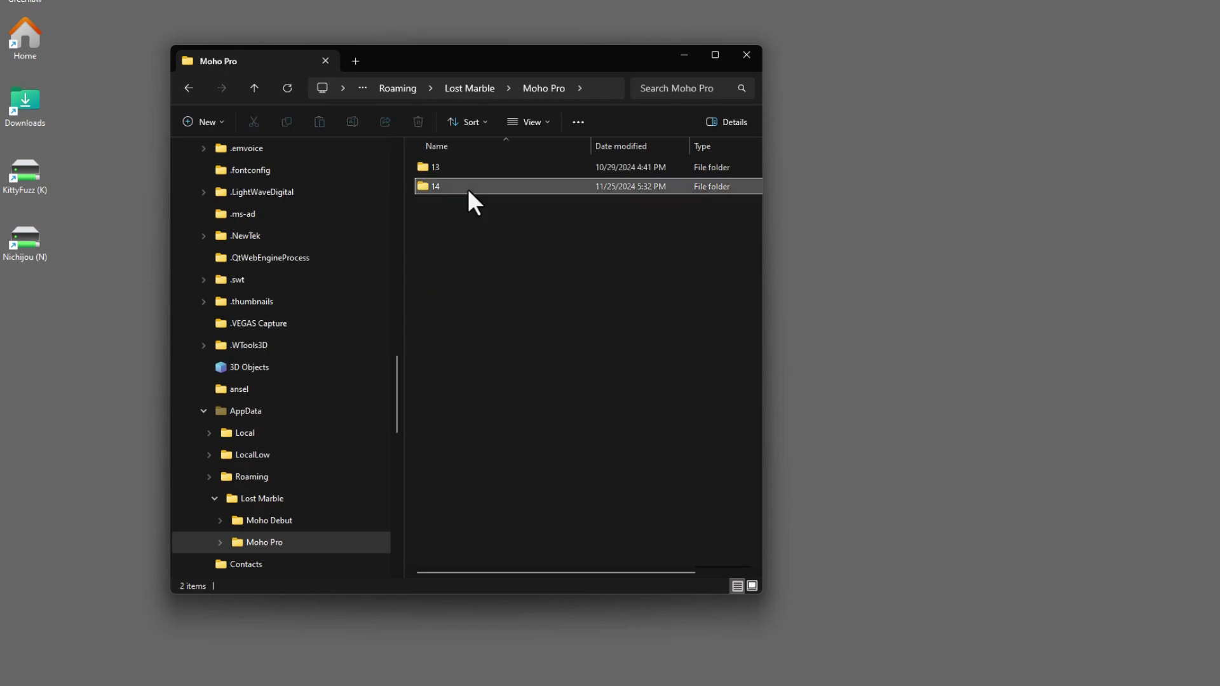
double_click(468, 188)
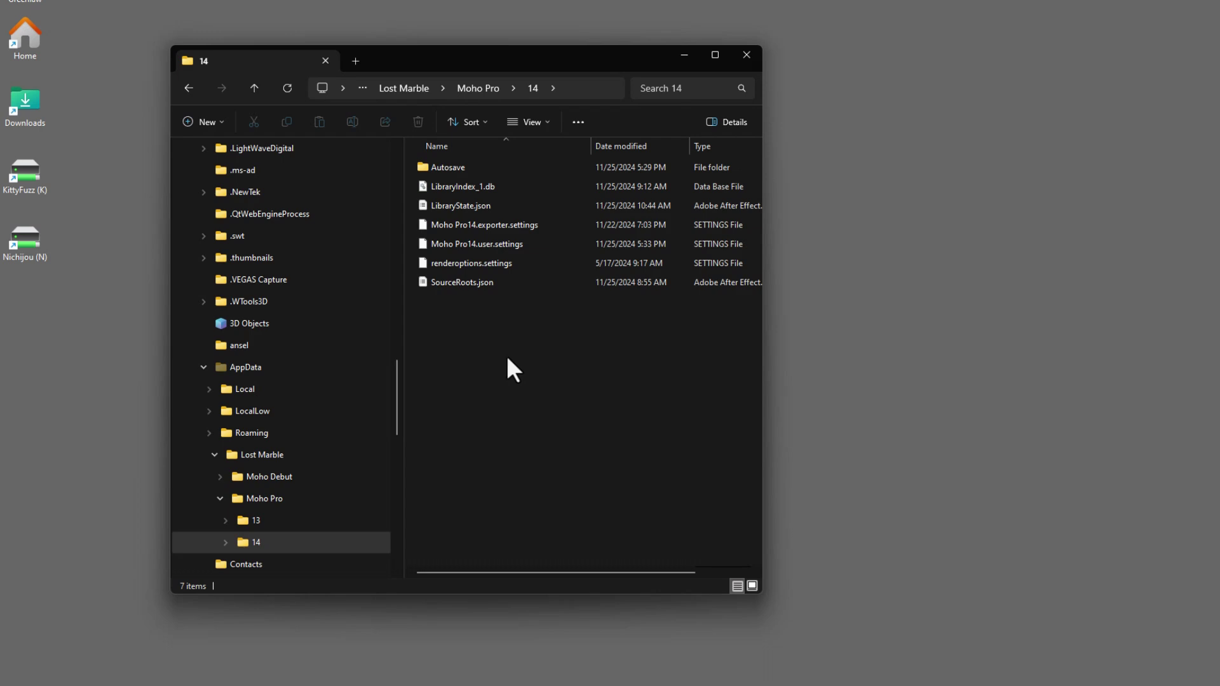
- Create a '14 Backup' folder in Moho Pro, move folder 14 into it, and close Explorer
left_click(254, 93)
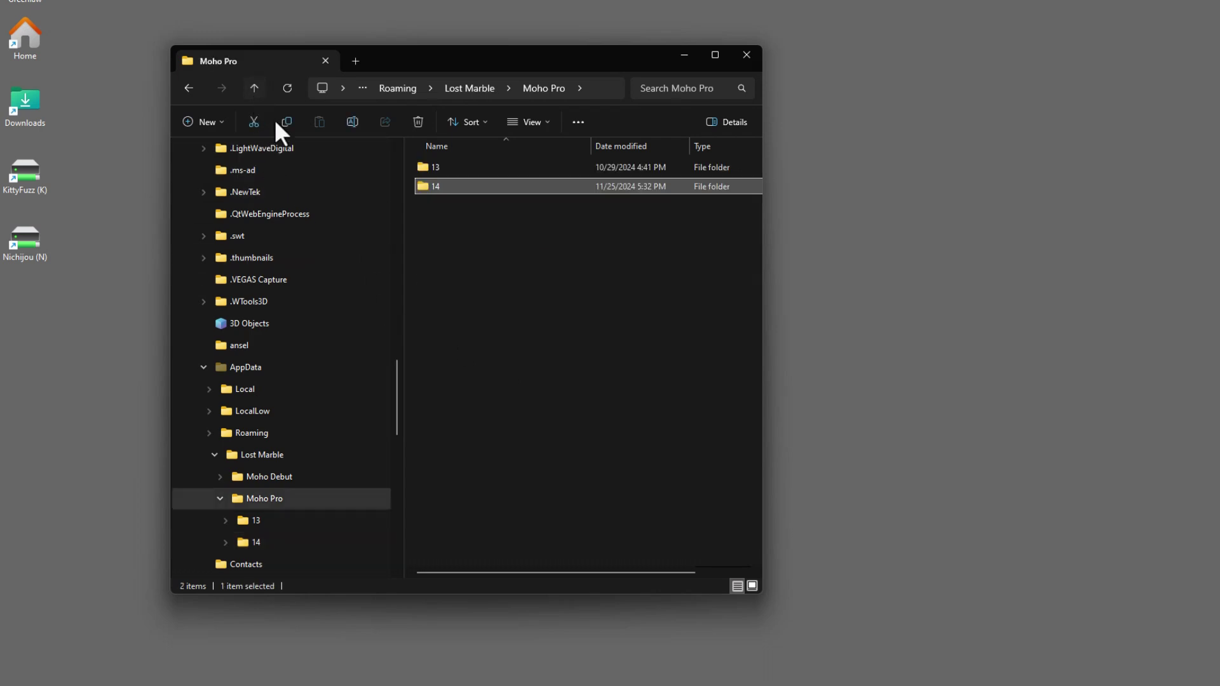
left_click(477, 241)
right_click(477, 241)
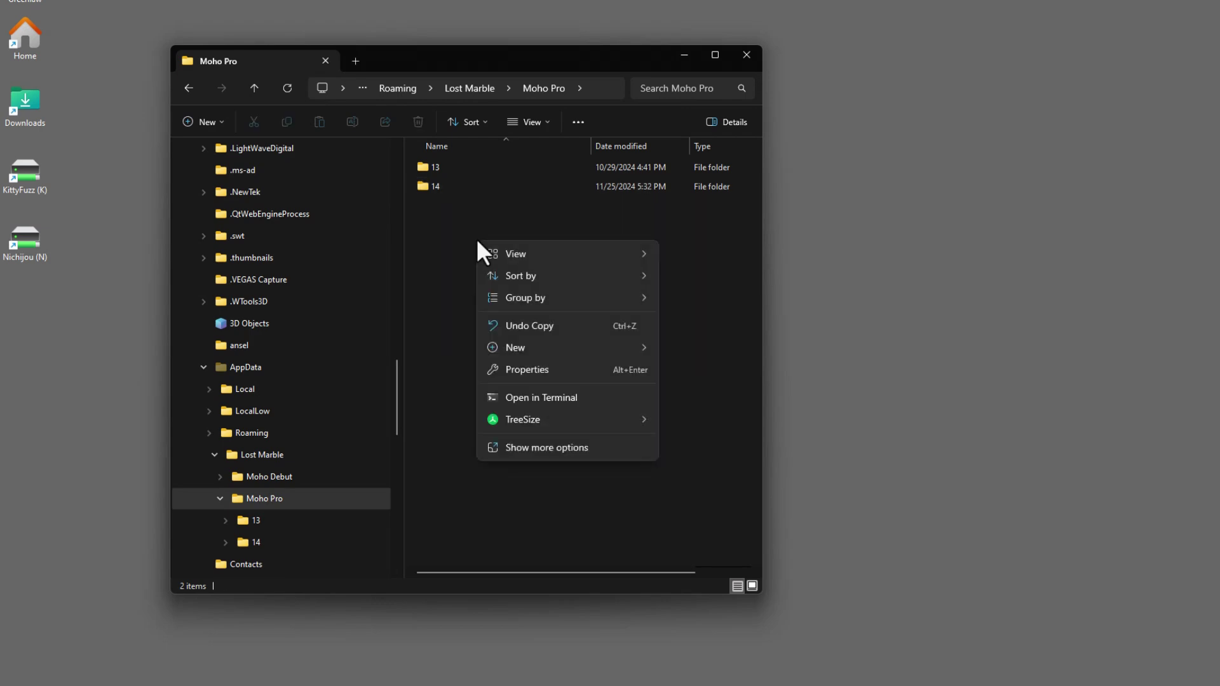
mouse_move(575, 348)
left_click(708, 349)
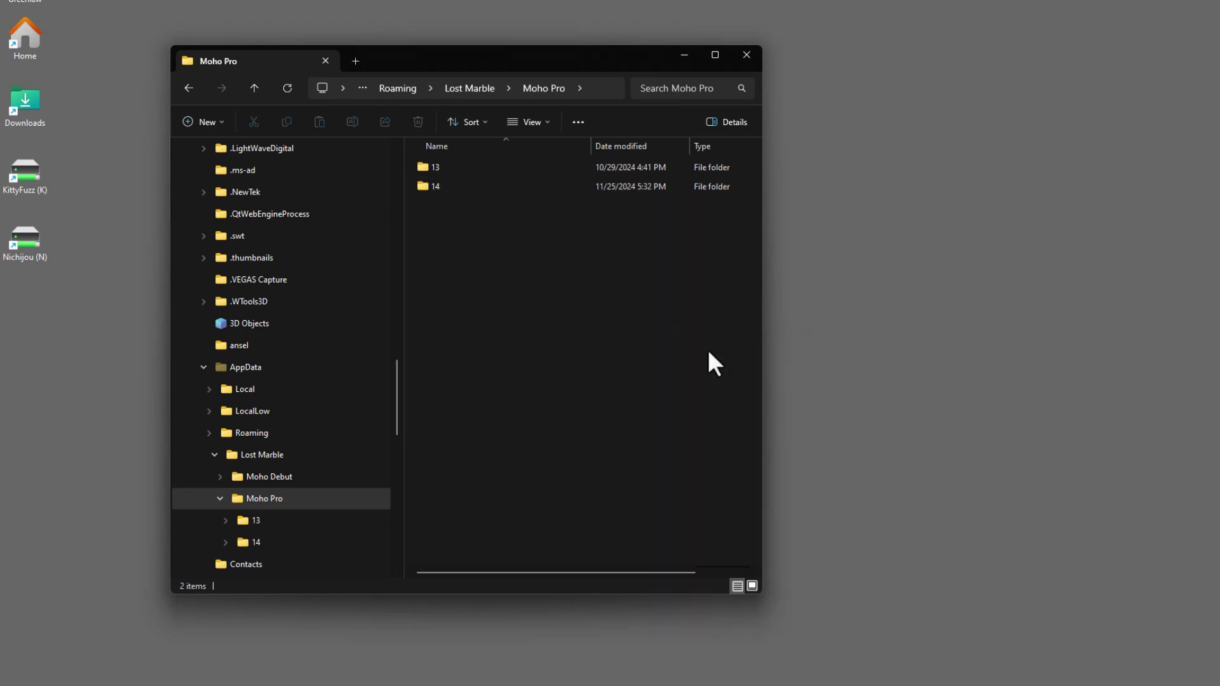
type("14 Backup")
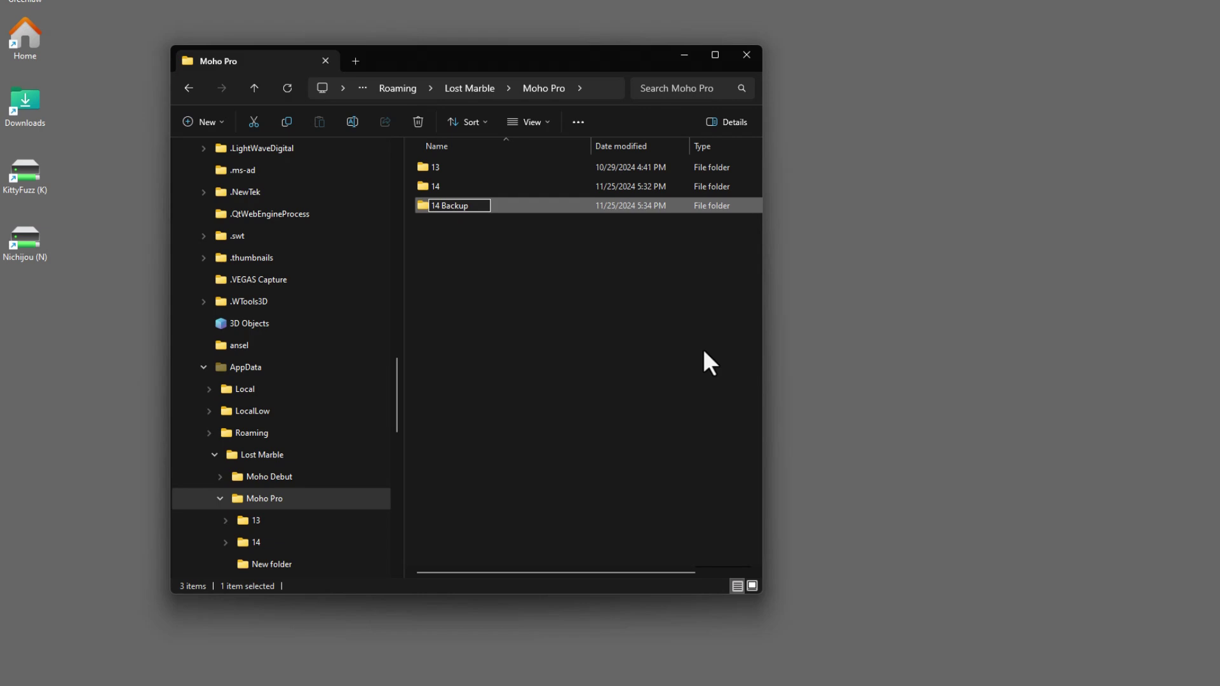
key("Return")
mouse_move(473, 188)
left_mouse_down()
mouse_move(465, 181)
mouse_move(482, 218)
mouse_move(480, 208)
left_mouse_up()
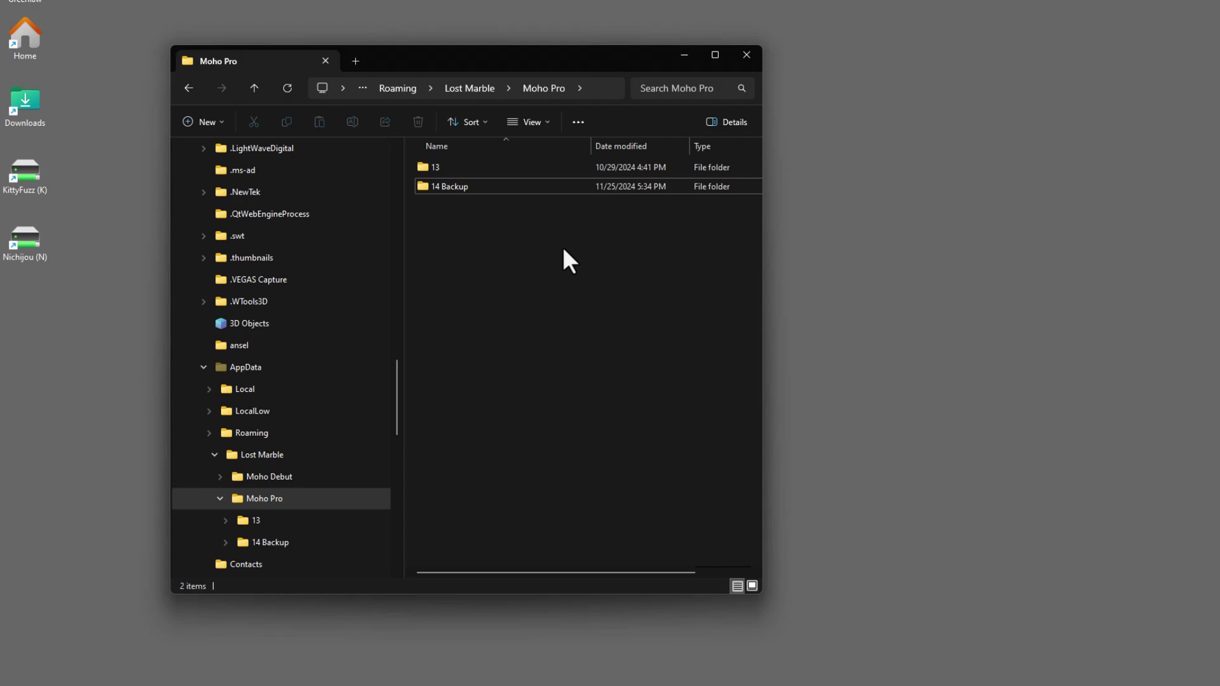
left_click(746, 55)
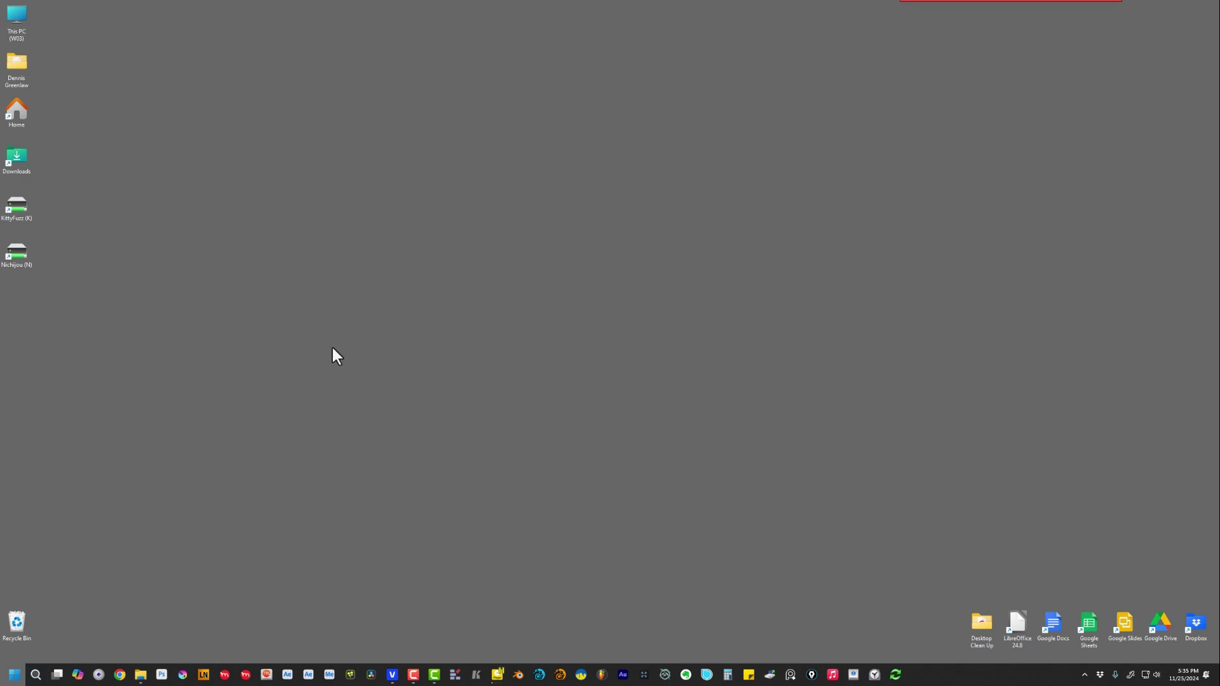
- Relaunch Moho from its taskbar icon
left_click(226, 673)
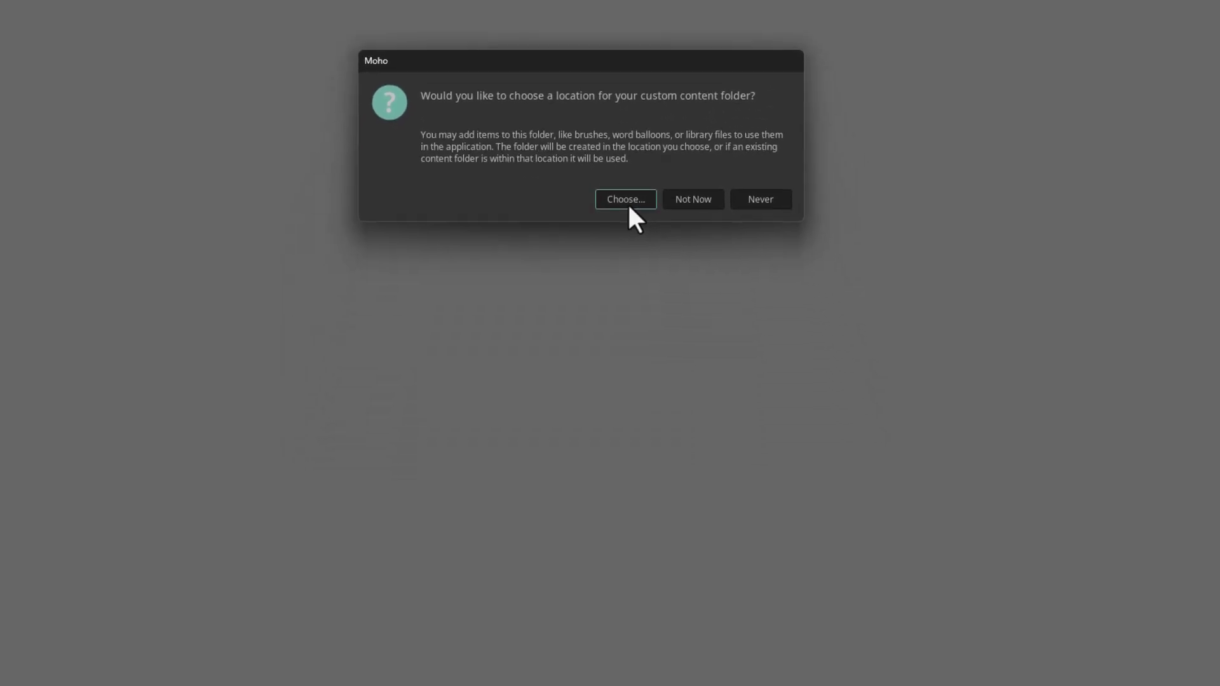
- Create a 'Moho 14' folder in D:\LGD content\Moho and select it as the content folder
left_click(625, 177)
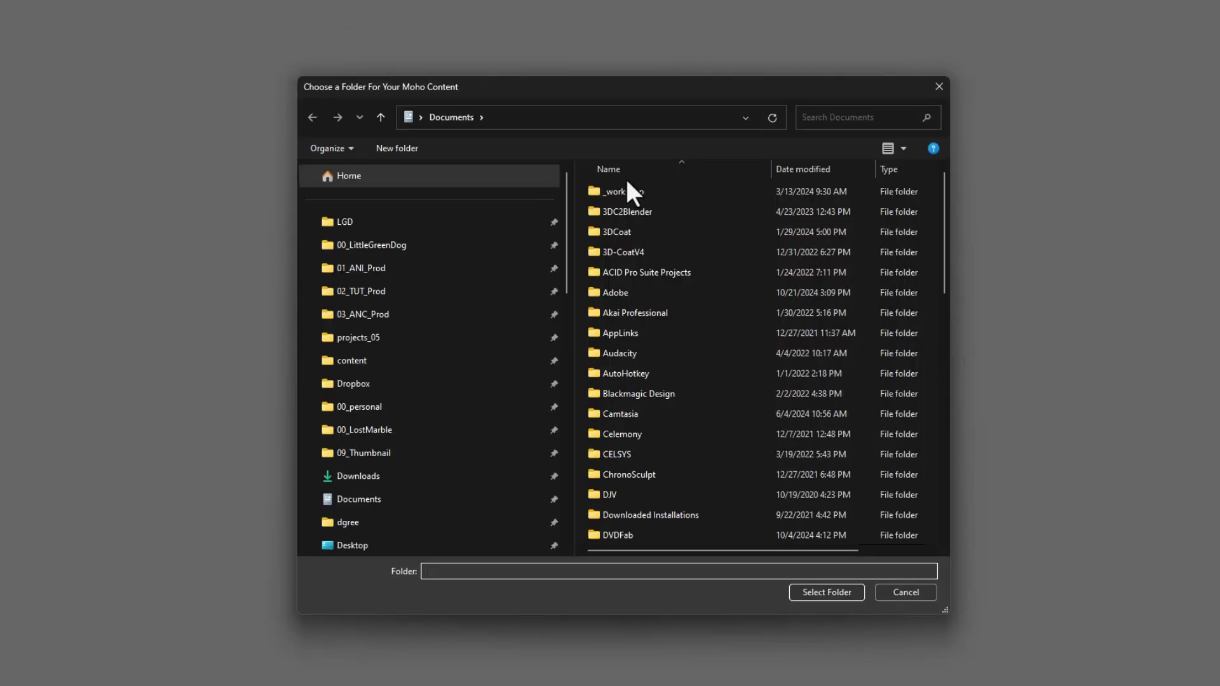
left_click(388, 220)
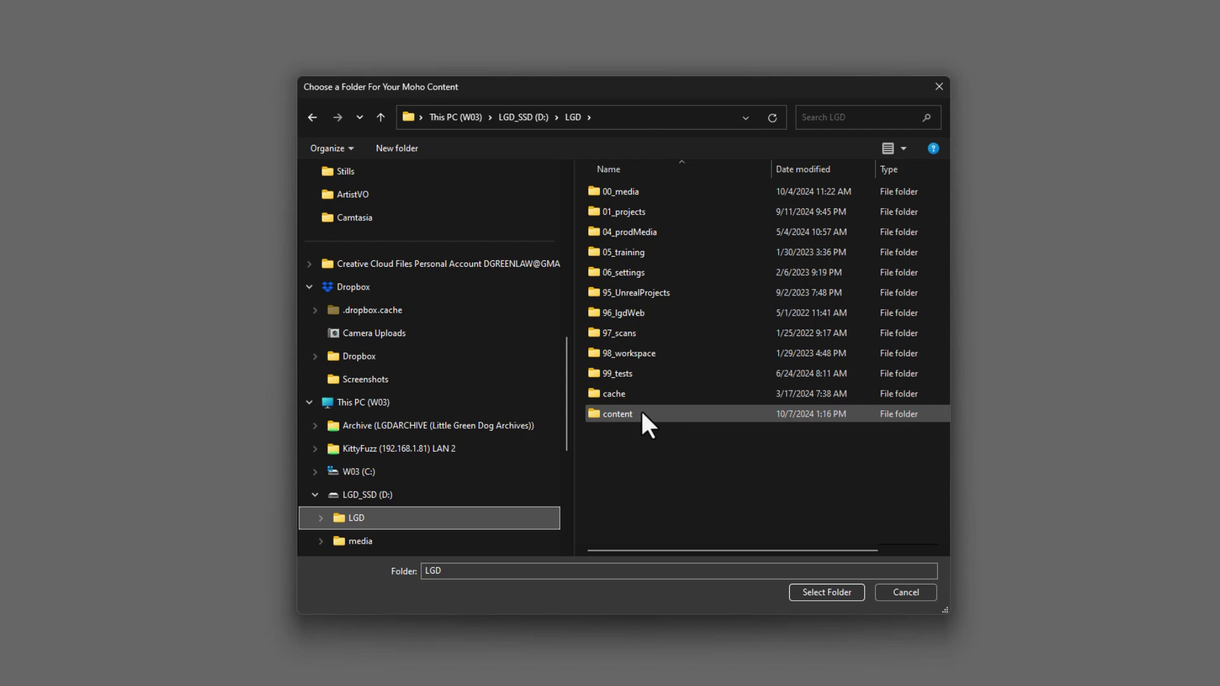
double_click(641, 409)
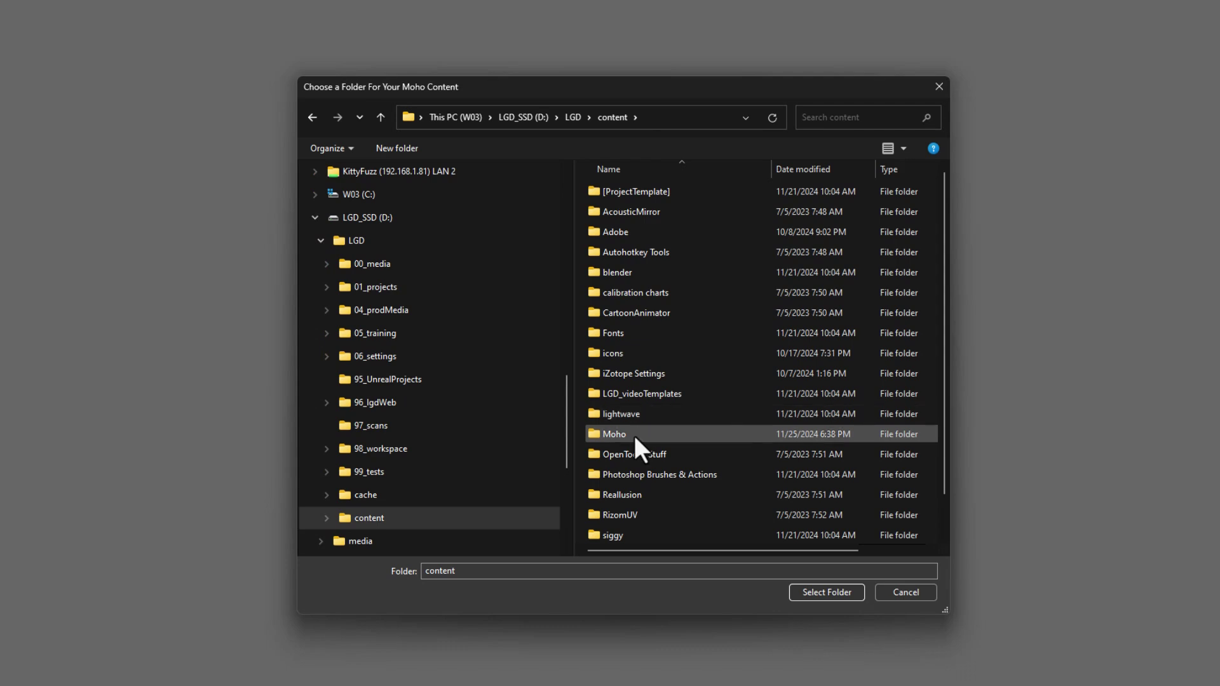
double_click(634, 436)
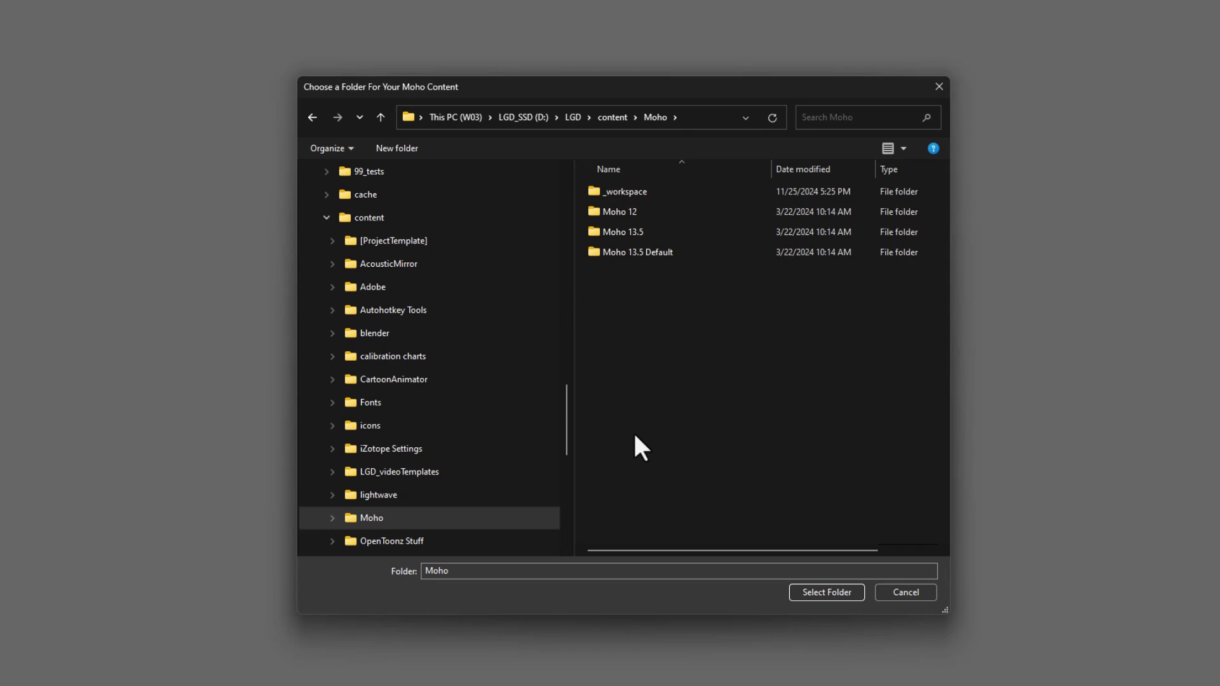
left_click(394, 148)
type("Moho")
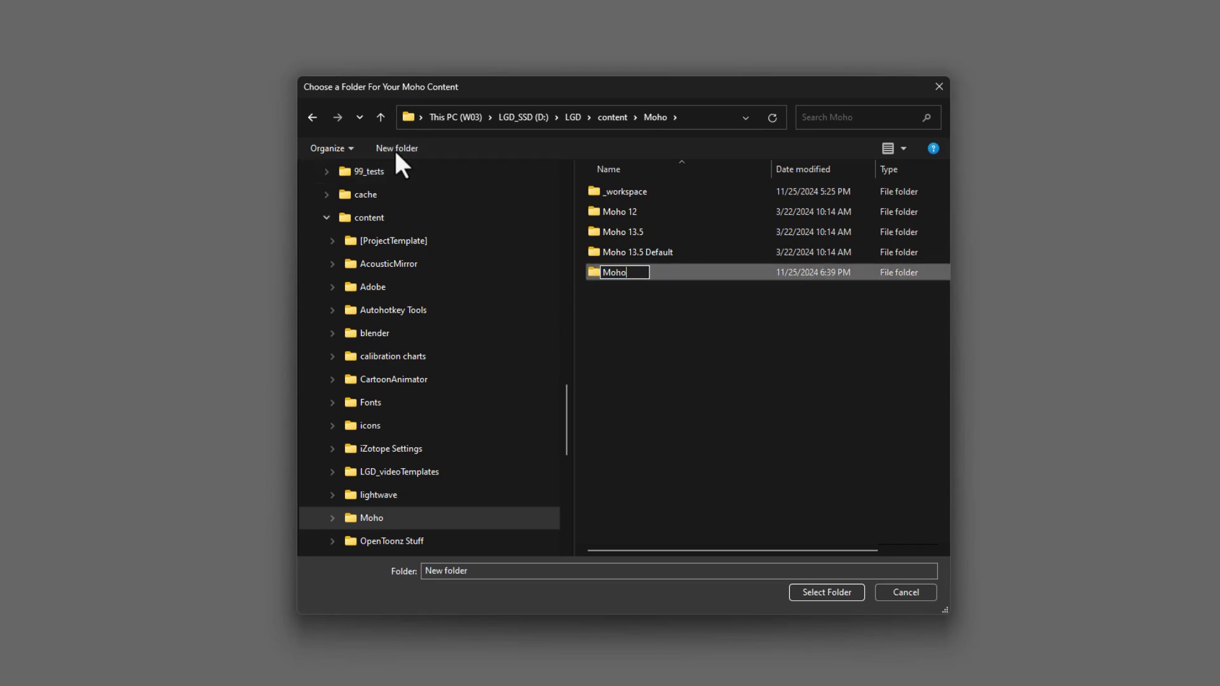
type(" 14")
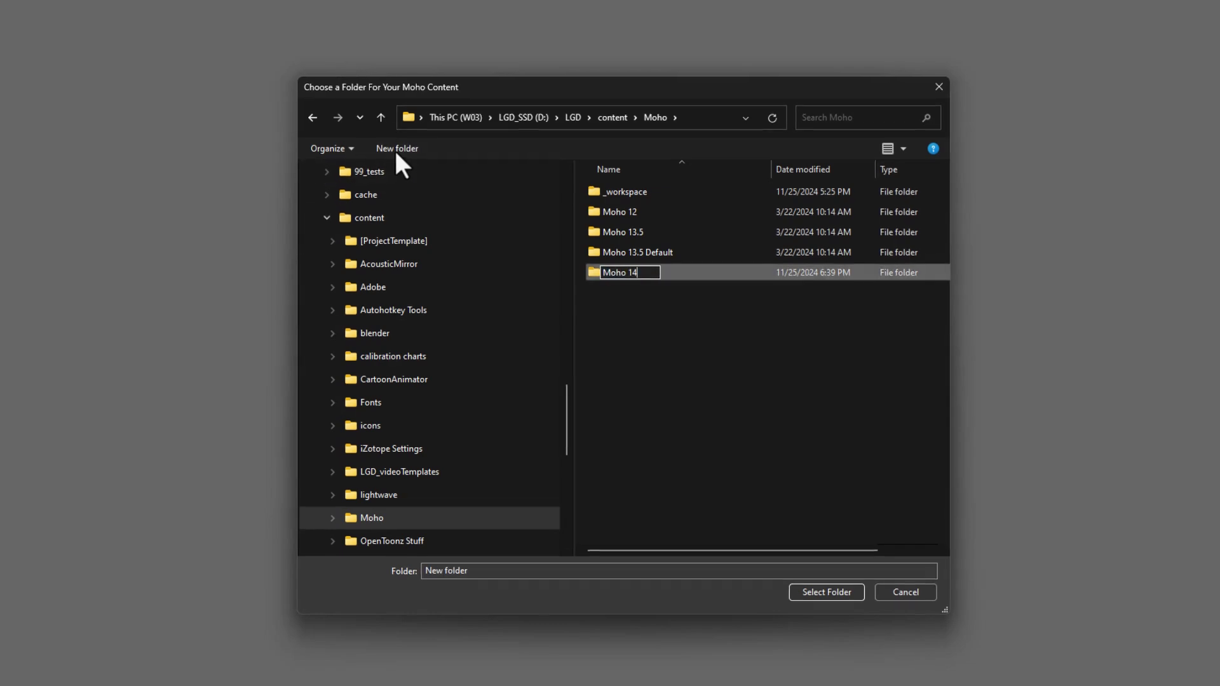
key("Return")
key("Return")
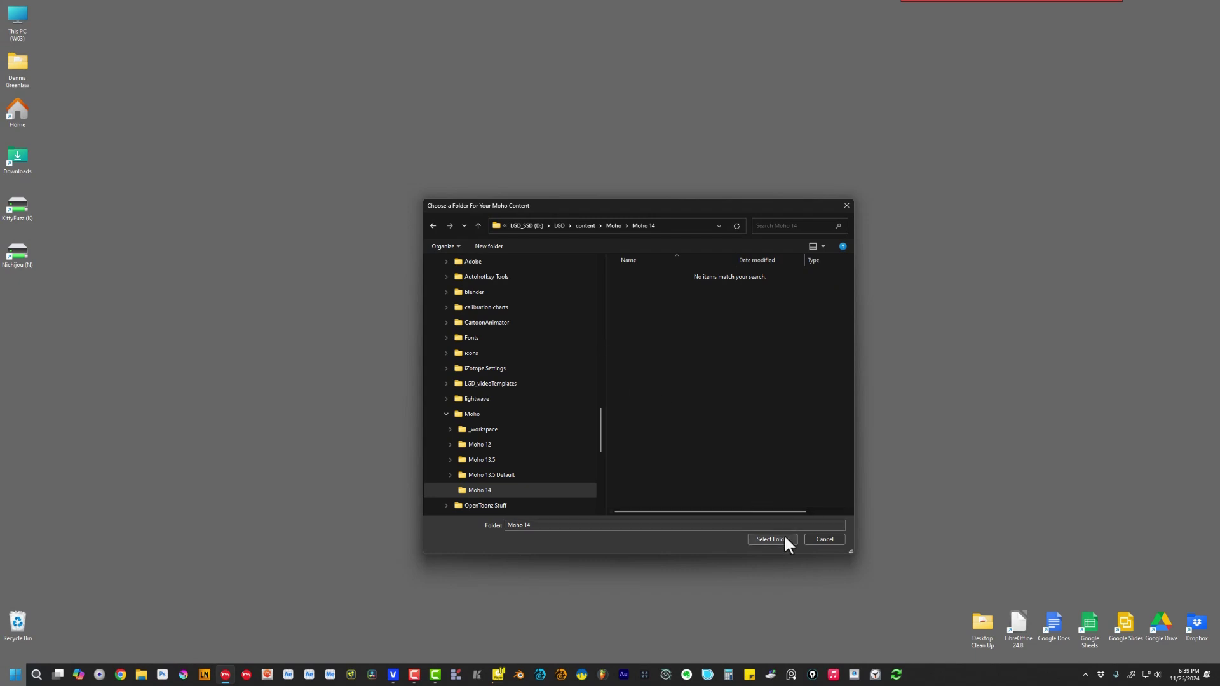
left_click(786, 539)
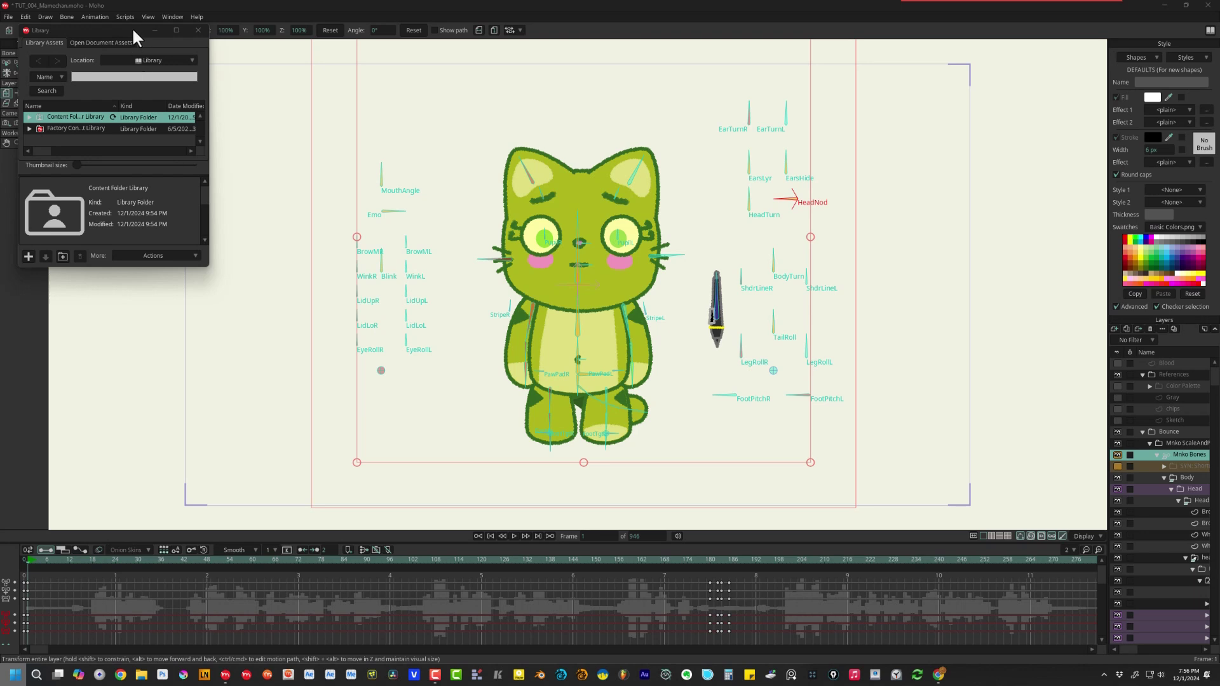
- Move the Library window to the canvas centre, close it, then reopen it
left_click_drag(131, 28, 611, 158)
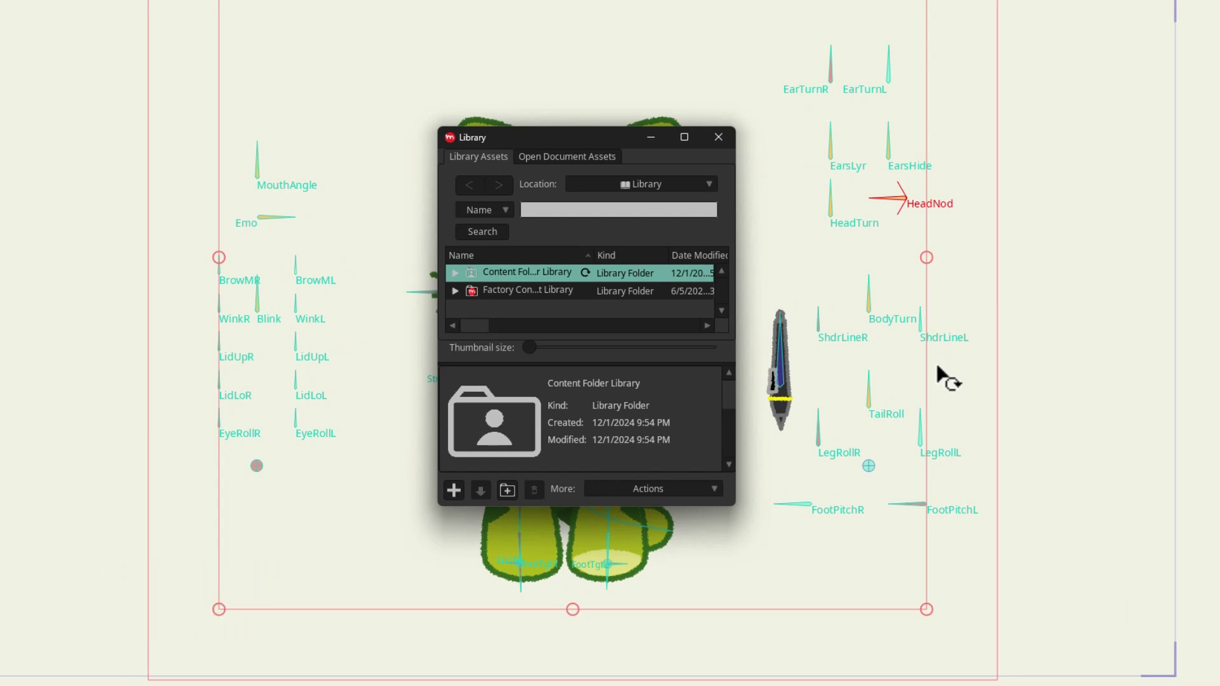
left_click(718, 138)
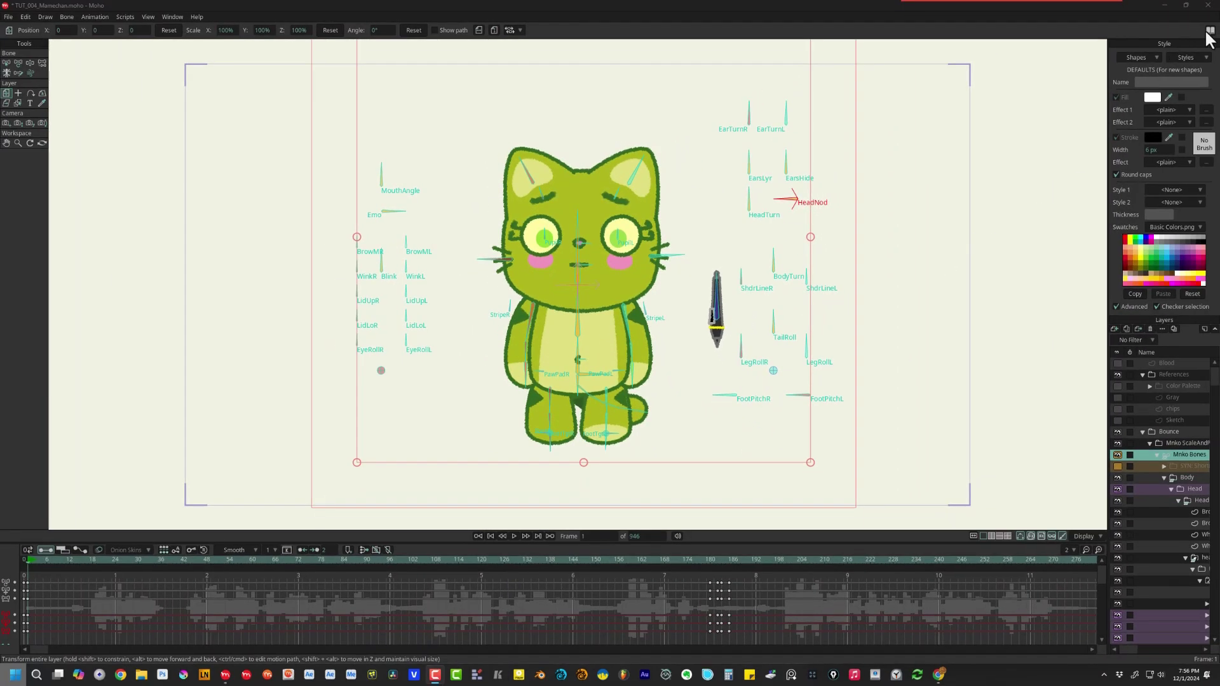
left_click(1210, 32)
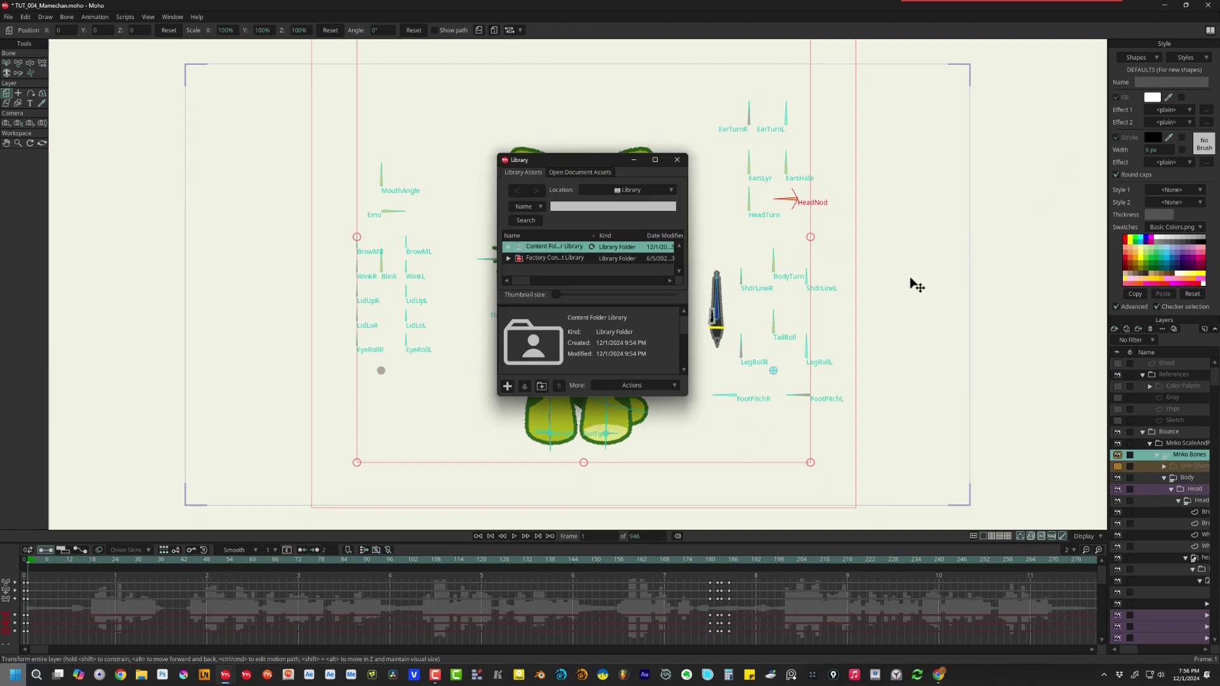
- Close the Library, undock Tools via Window > Docking, and float it over the canvas
left_click(678, 160)
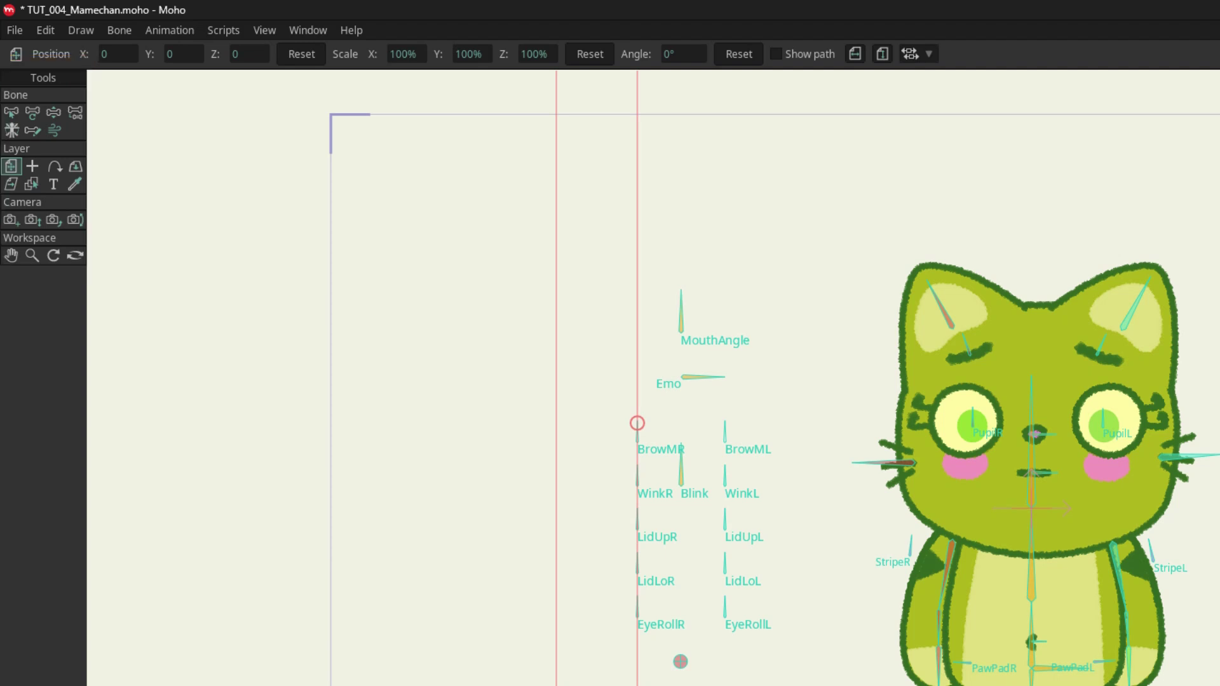
left_click(307, 28)
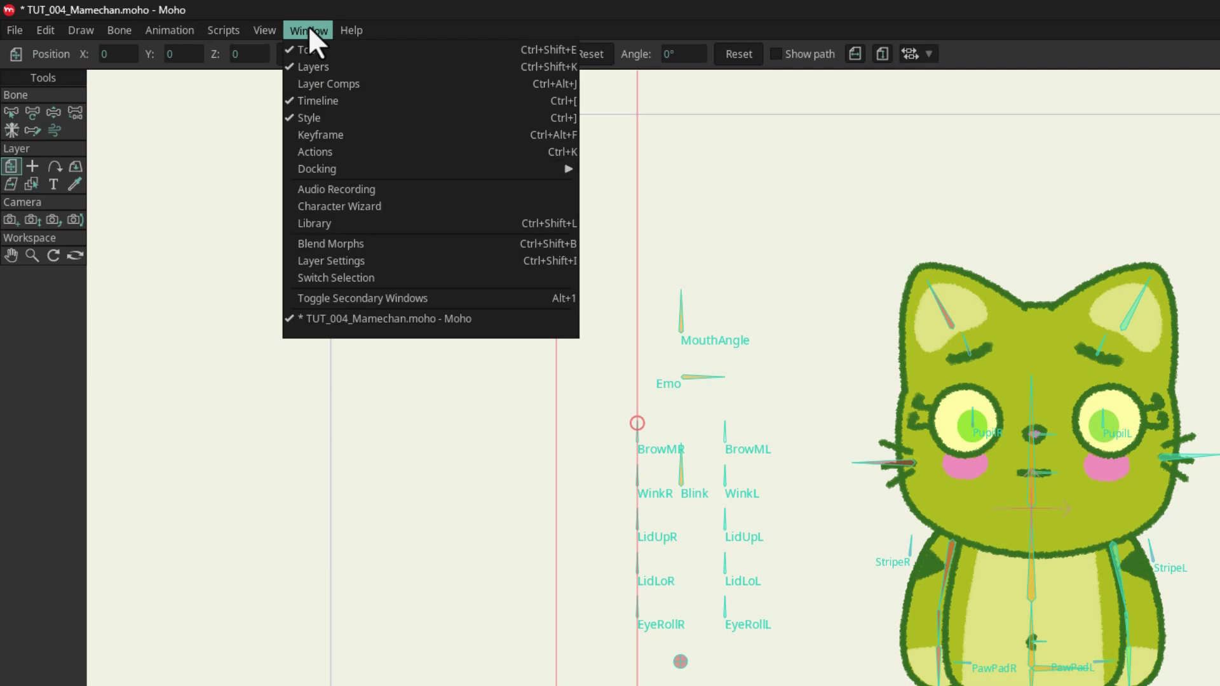
mouse_move(359, 168)
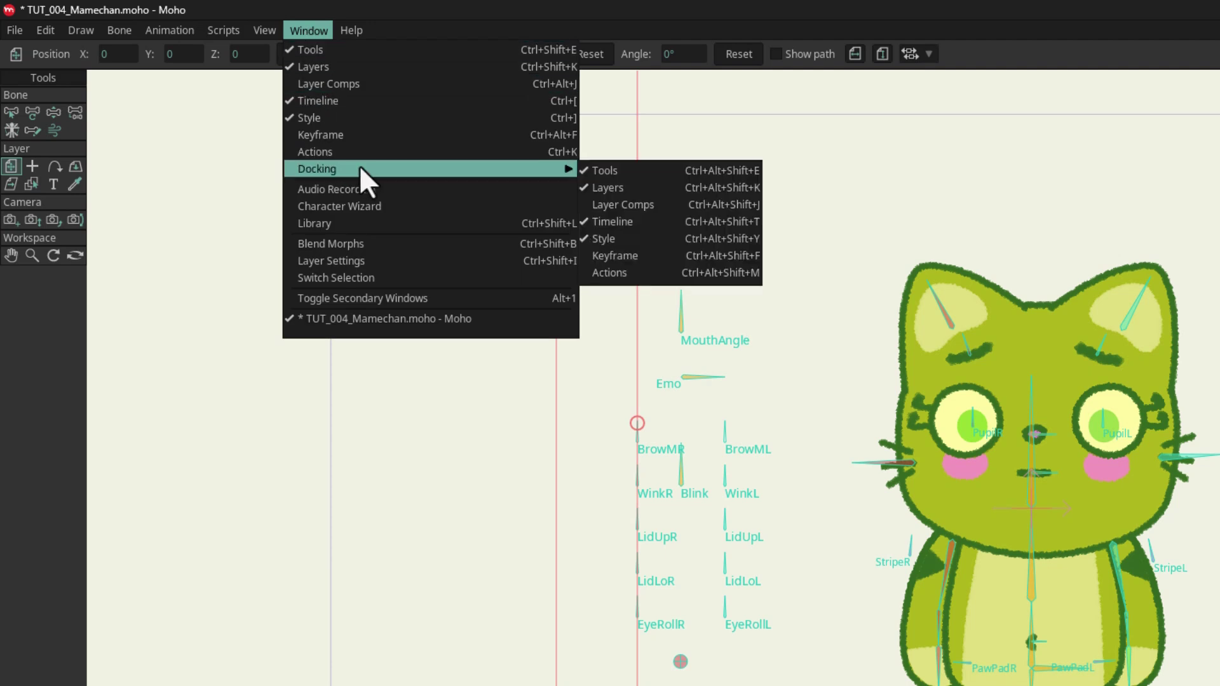
left_click(644, 168)
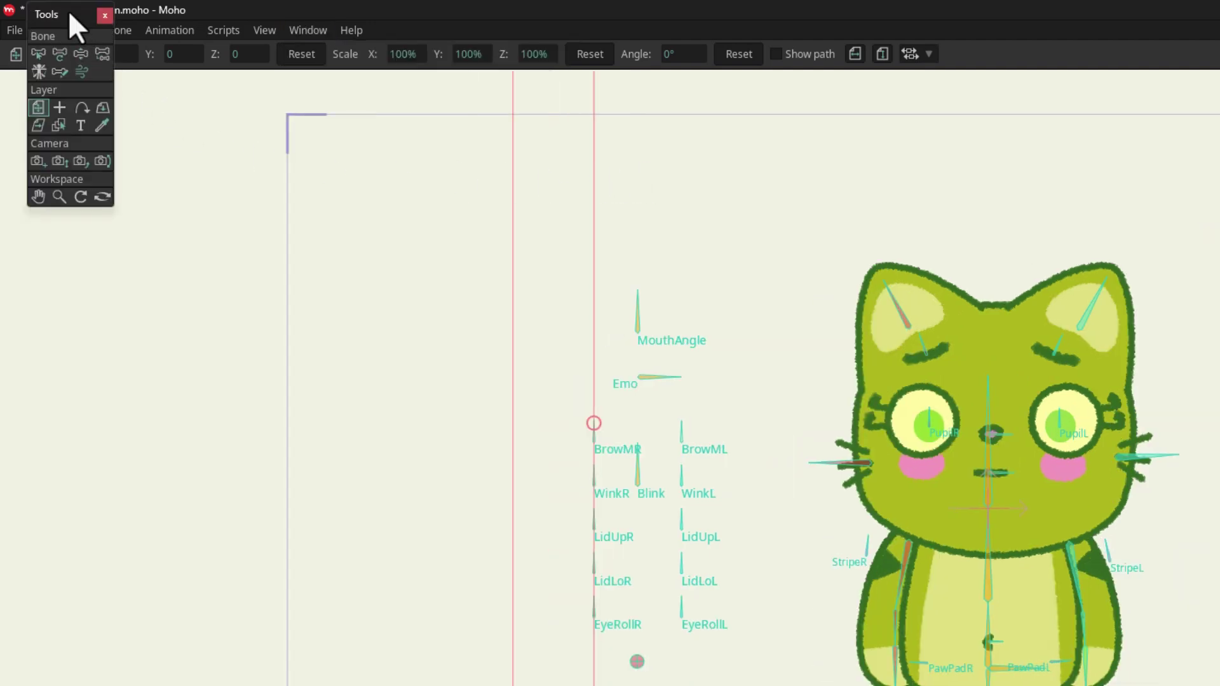
left_click_drag(67, 8, 205, 243)
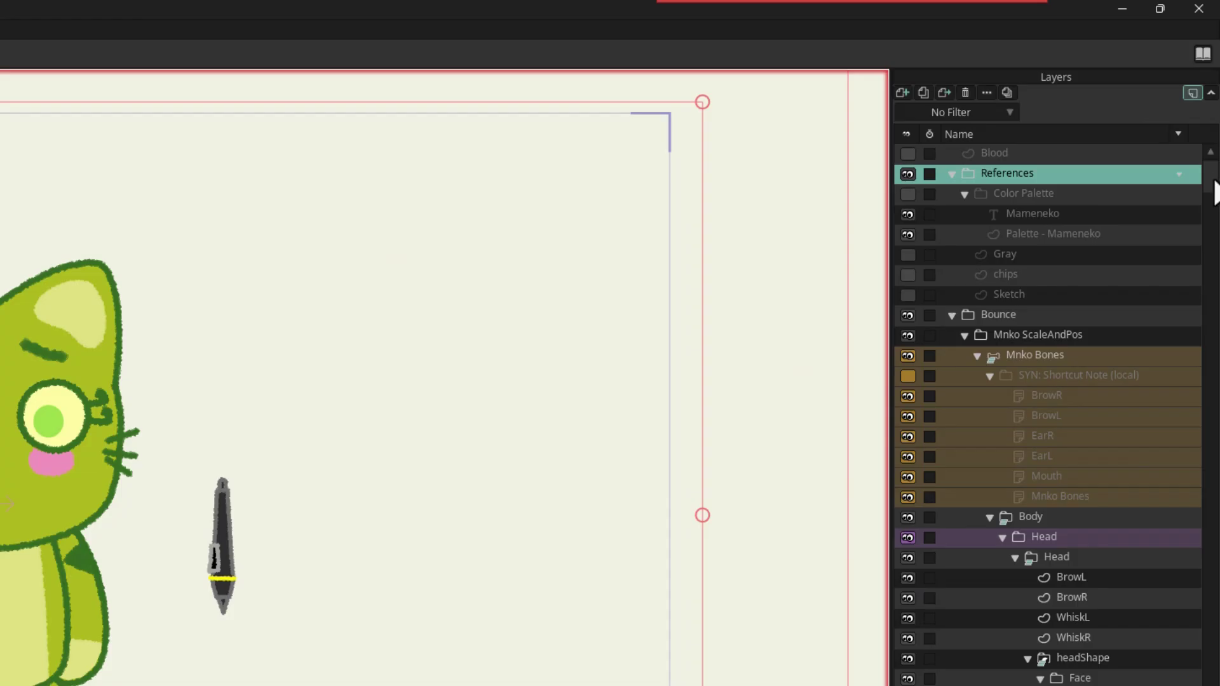
scroll(1214, 371, "down", 3)
scroll(1213, 239, "down", 15)
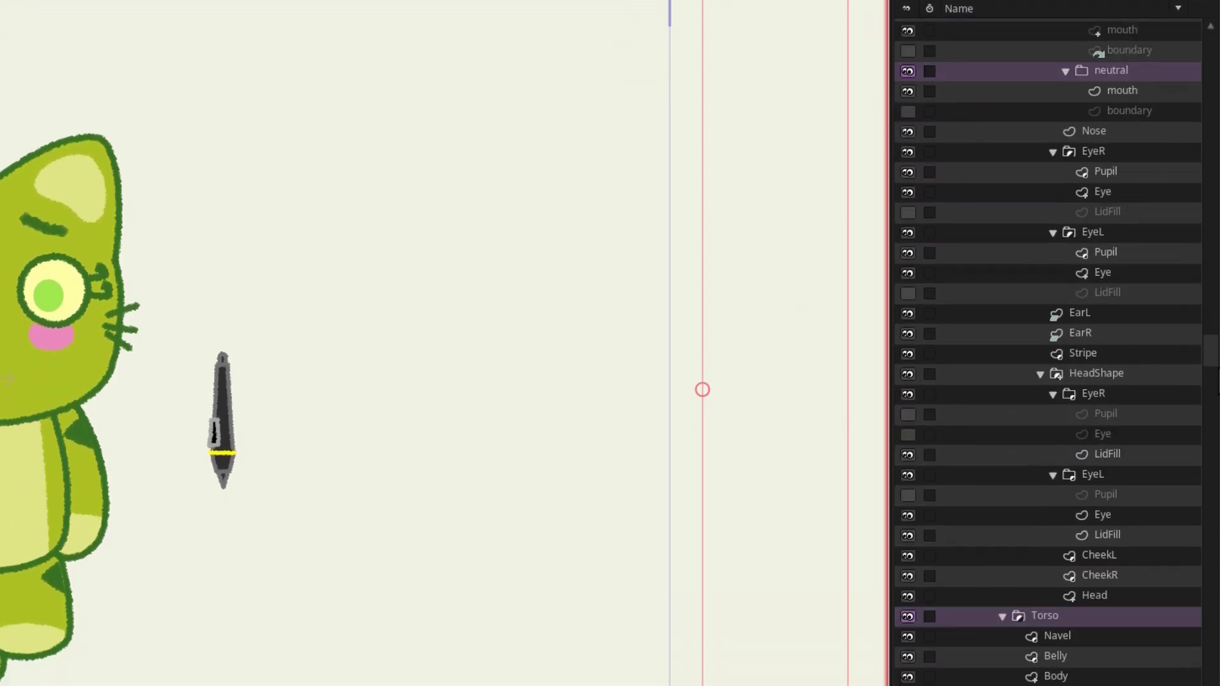
scroll(1049, 343, "down", 20)
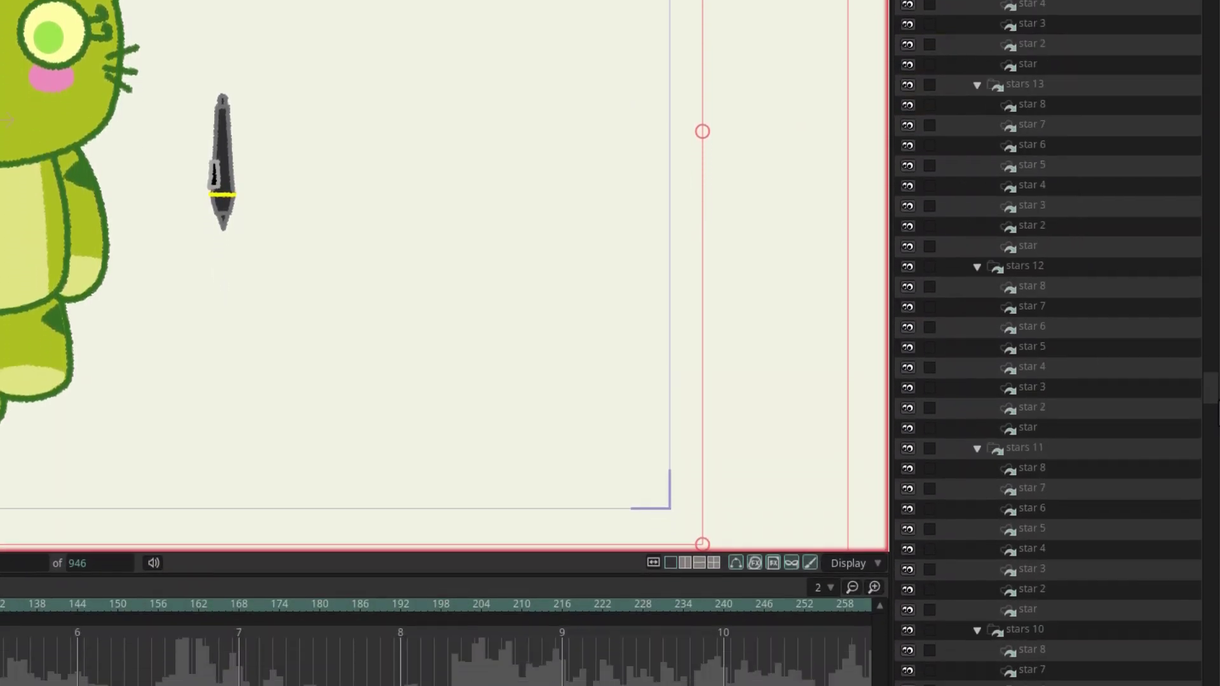
scroll(1048, 343, "down", 20)
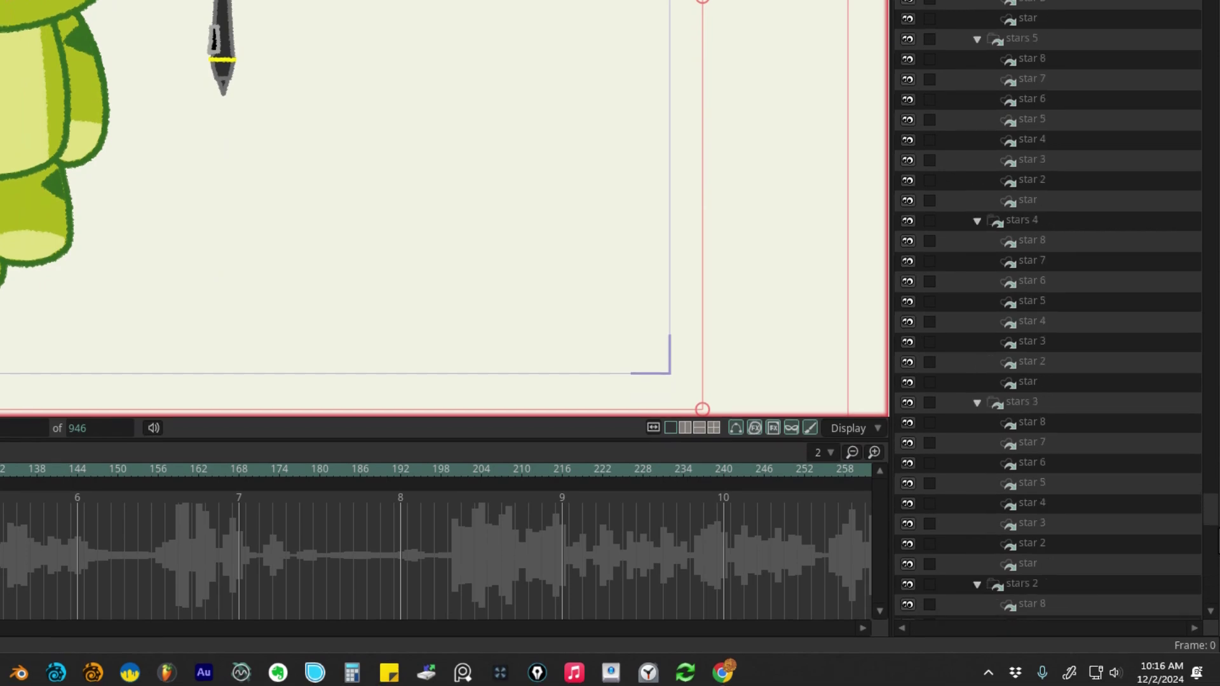
scroll(1048, 343, "down", 10)
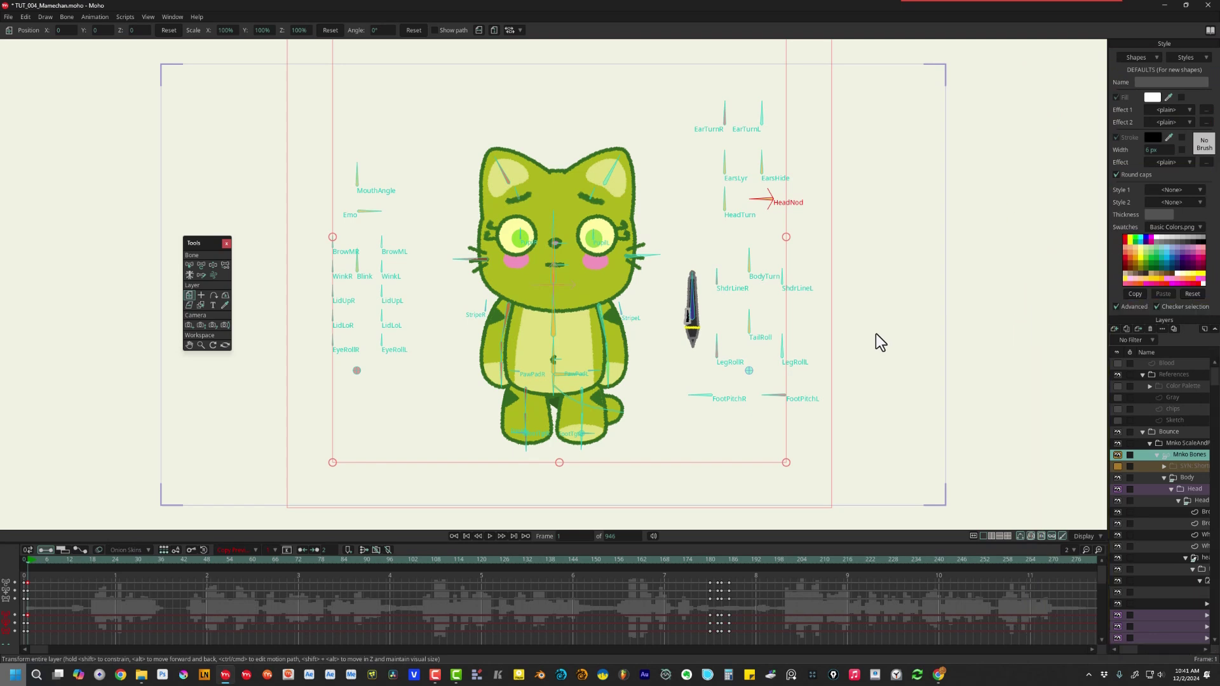
- Undock the Style panel beside the canvas and widen the Layers panel to reveal its Kind column
left_click(166, 18)
mouse_move(211, 94)
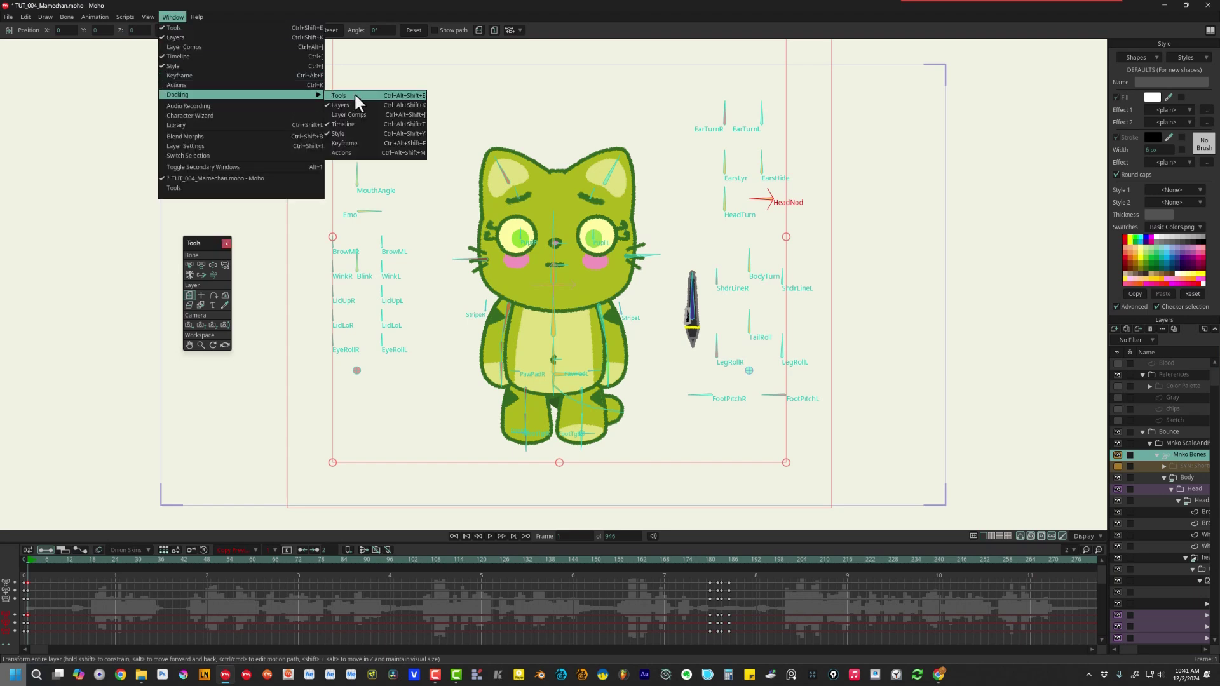
left_click(361, 132)
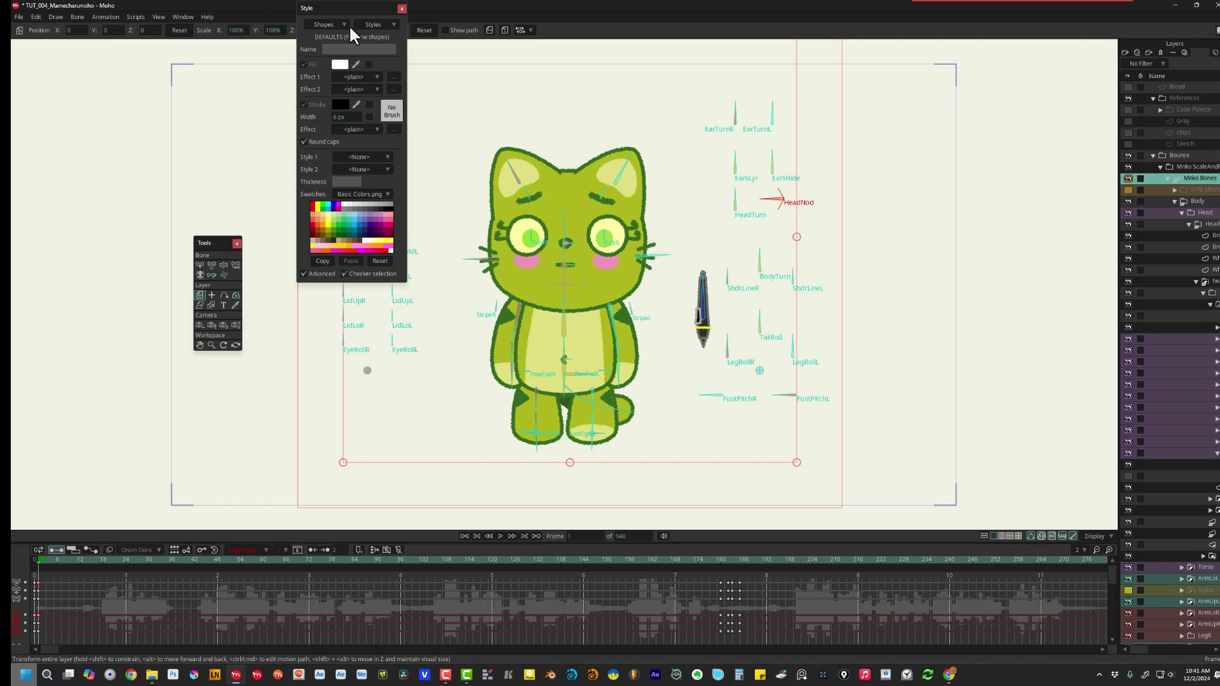
left_click_drag(344, 8, 908, 155)
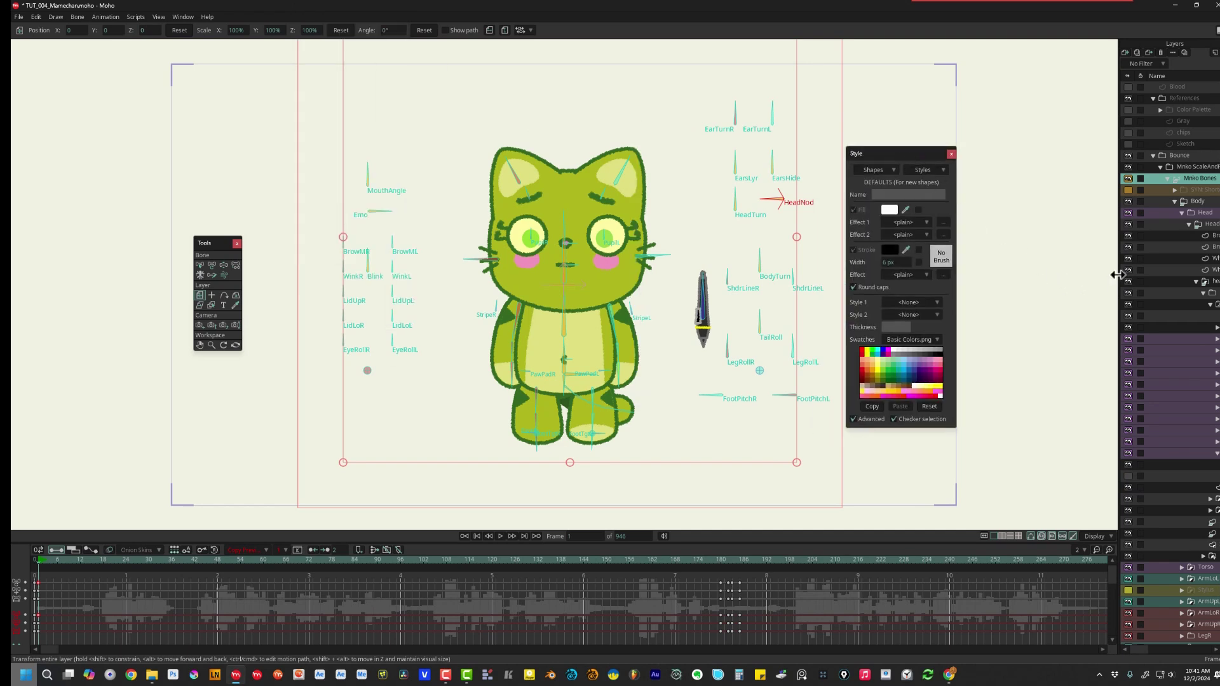
left_click_drag(1119, 276, 982, 284)
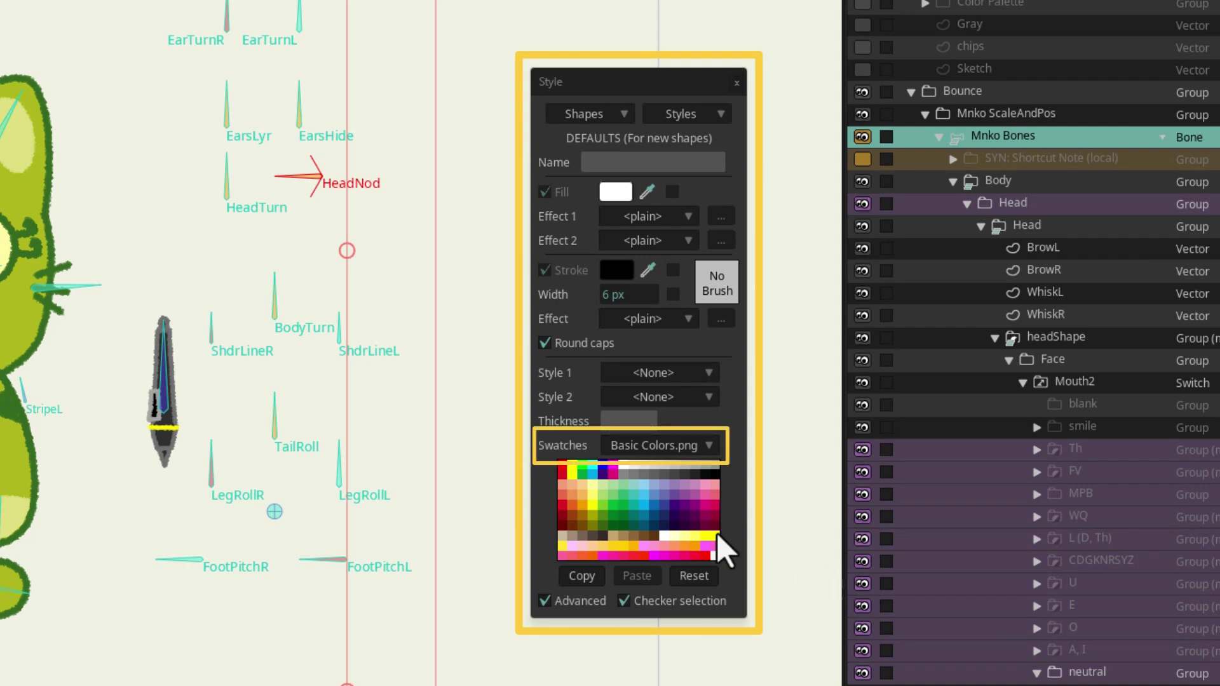
- Switch the Style panel's Swatches dropdown to None
left_click(677, 452)
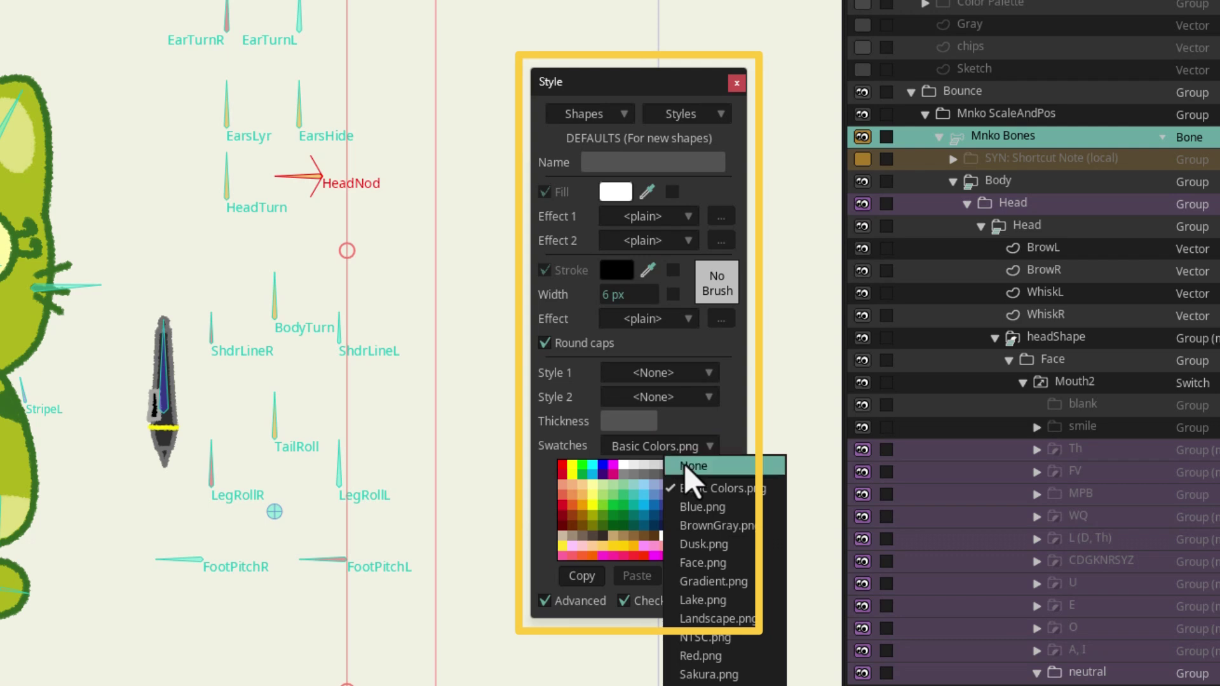
left_click(696, 465)
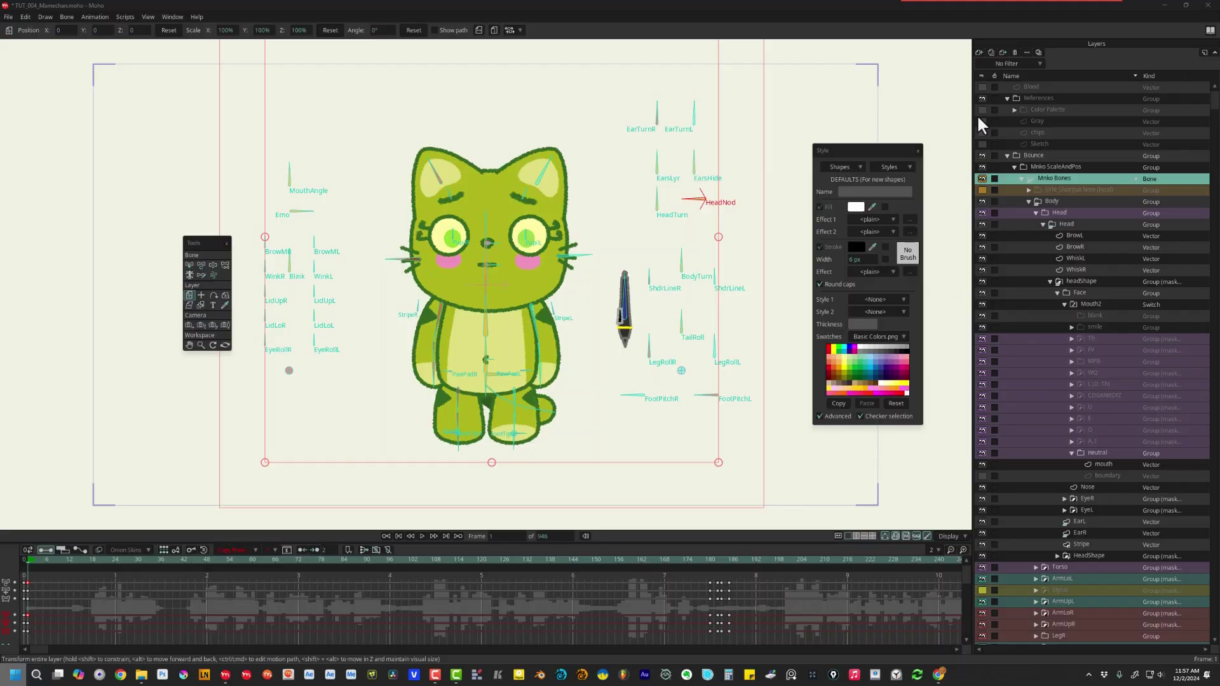
- Show the Color Palette layer and select all of the star's points
left_click(982, 110)
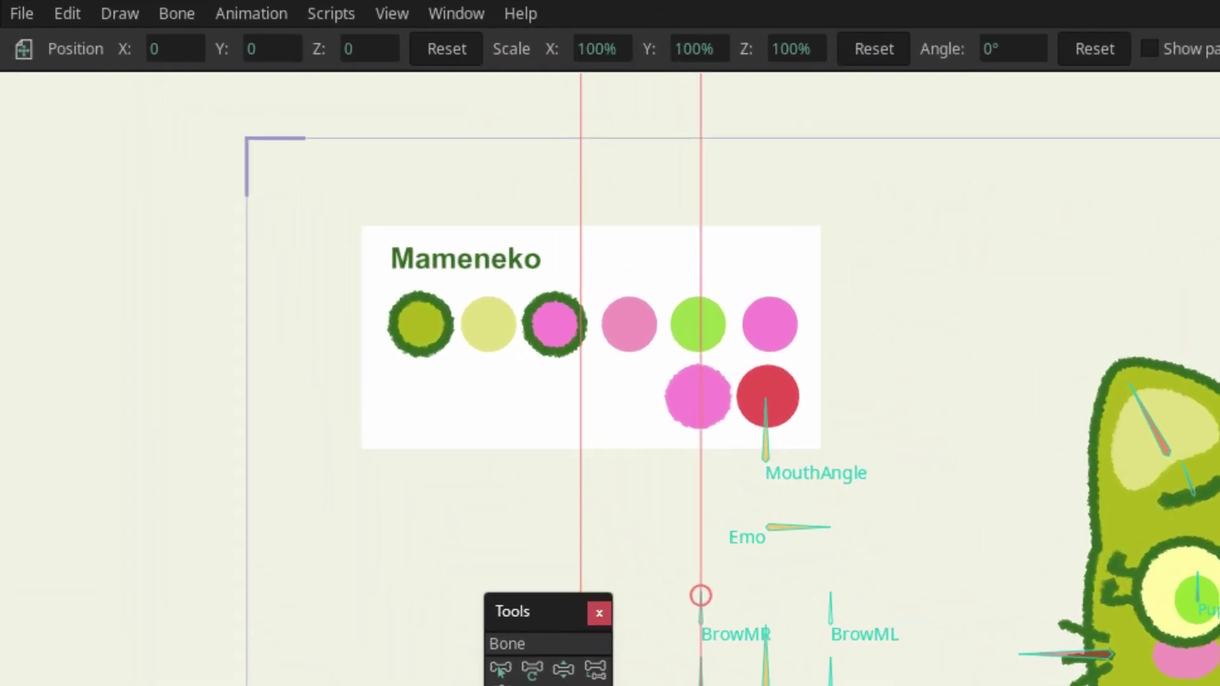
left_click(1070, 115)
key("ctrl+a")
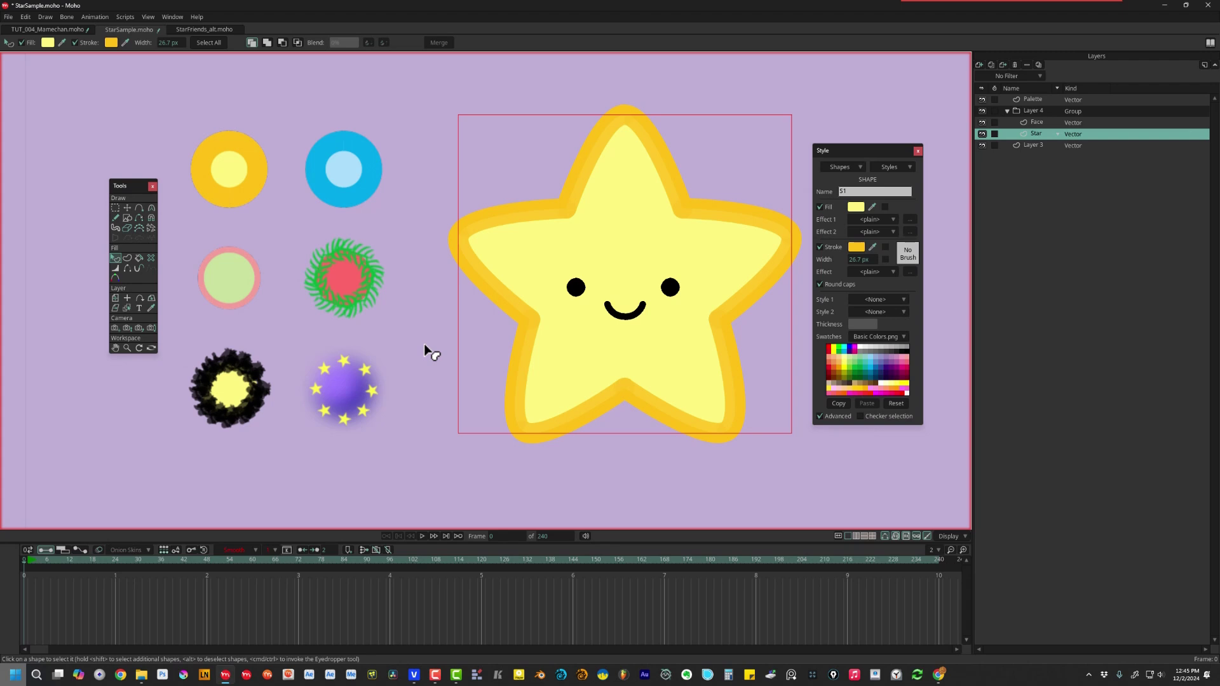
- Eyedrop each palette circle onto the star, ending with the yellow circle's pale yellow fill and orange stroke
left_click(364, 155, "ctrl")
left_click(233, 280, "ctrl")
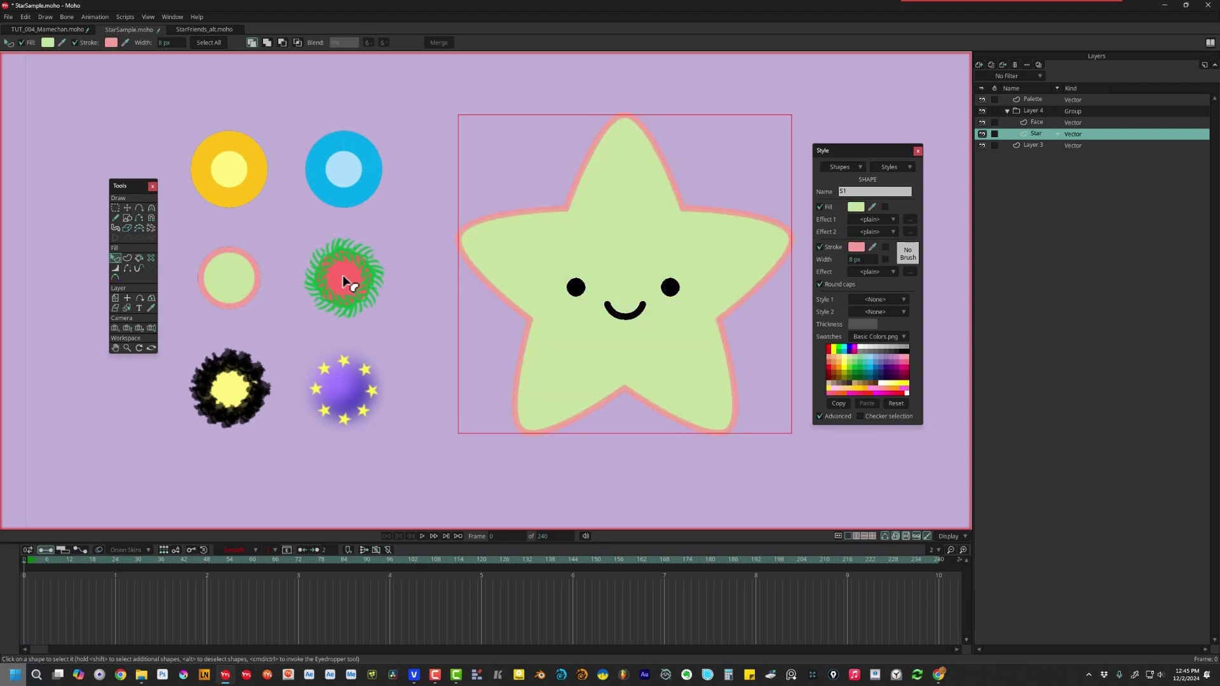
left_click(342, 276, "ctrl")
left_click(258, 385, "ctrl")
left_click(344, 391, "ctrl")
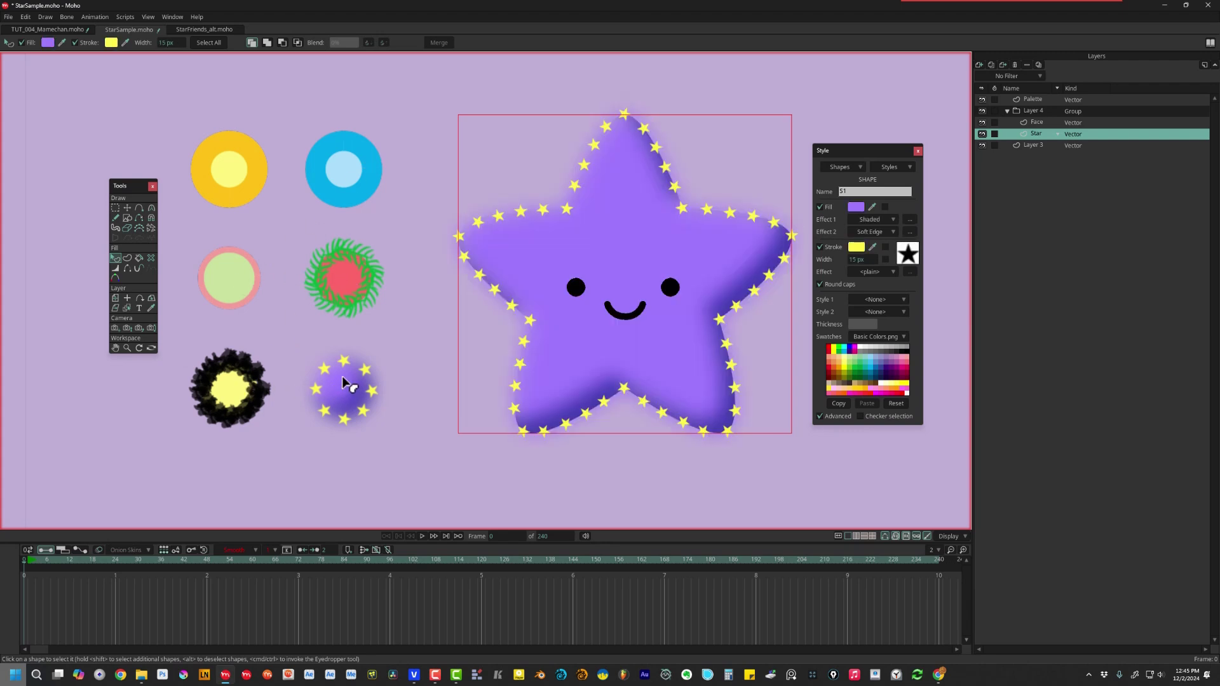
left_click(229, 182, "ctrl")
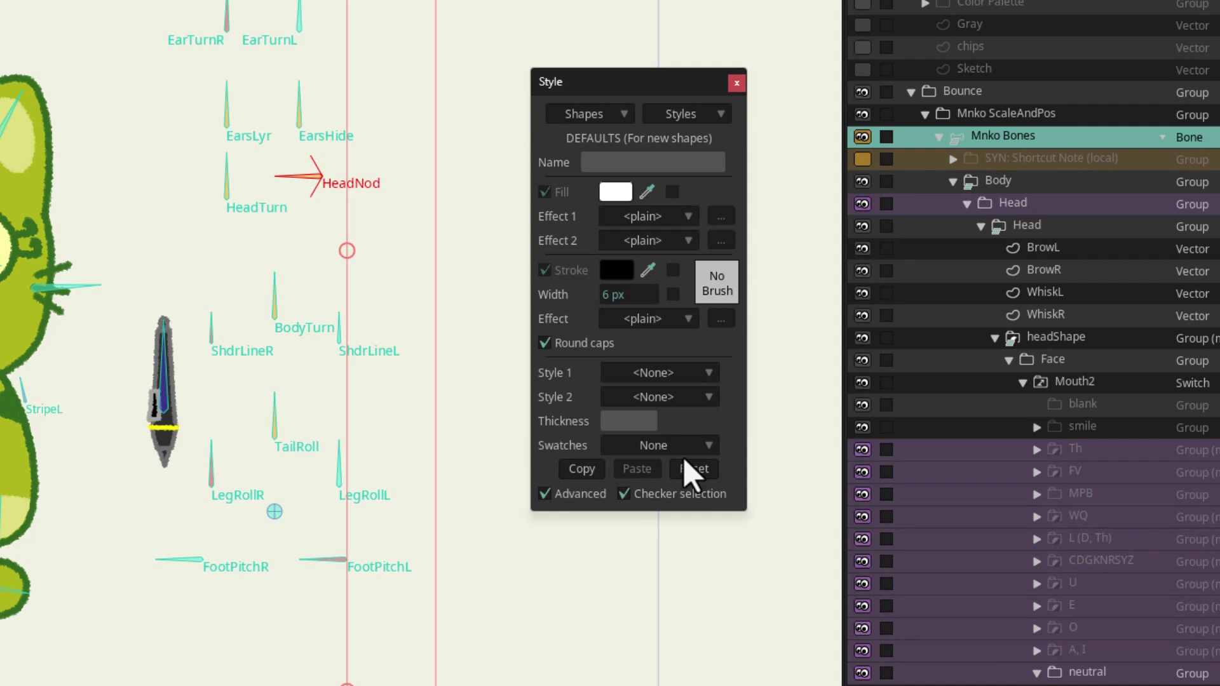
- Set the Style panel's Swatches back to Basic Colors.png
left_click(680, 450)
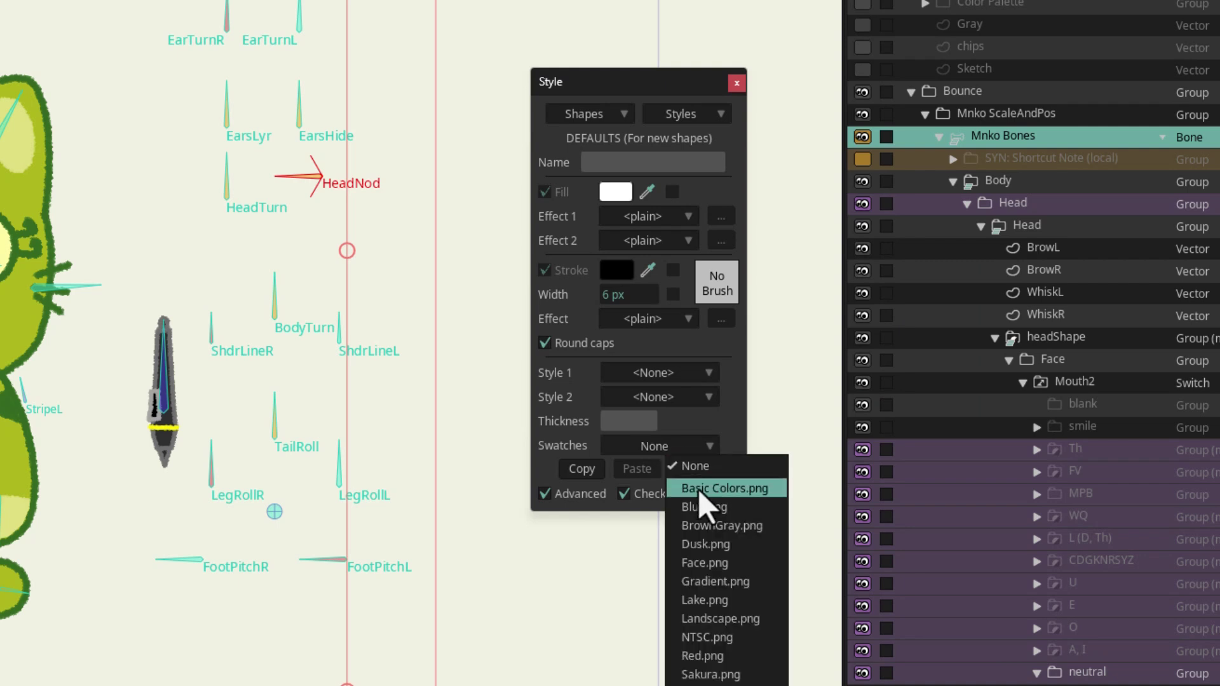
left_click(715, 489)
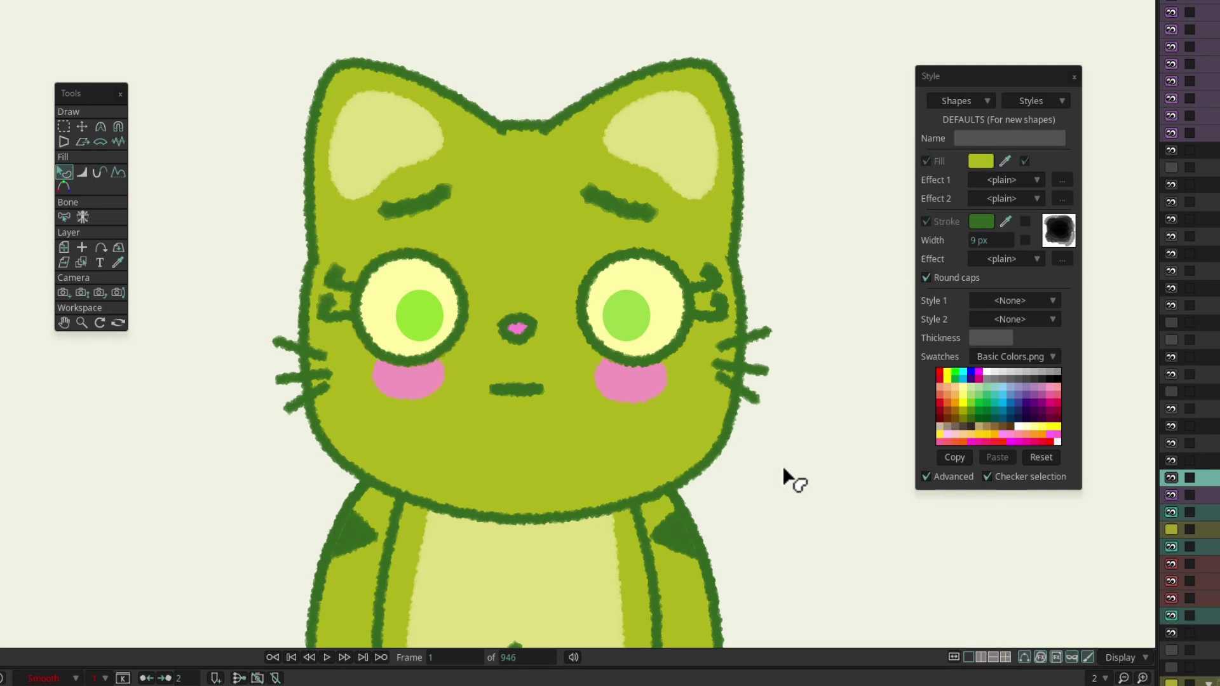
- Select the cat's head fill shape and uncheck Checker selection in the Style panel
left_click(690, 449)
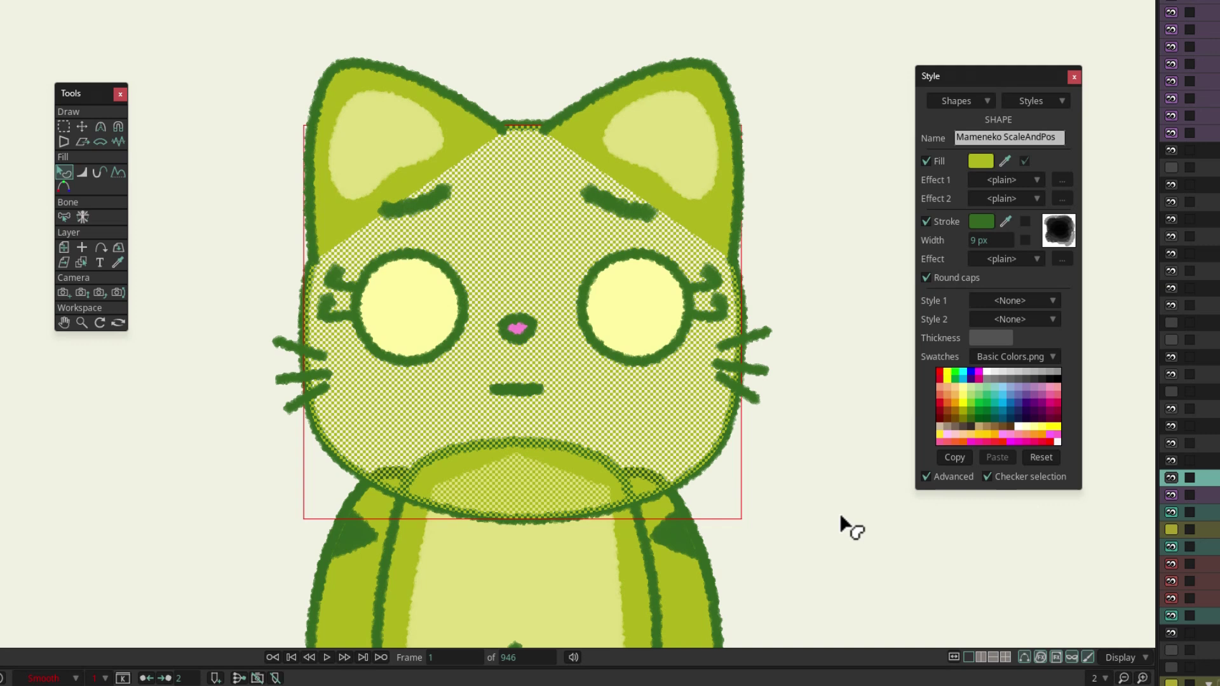
left_click(987, 477)
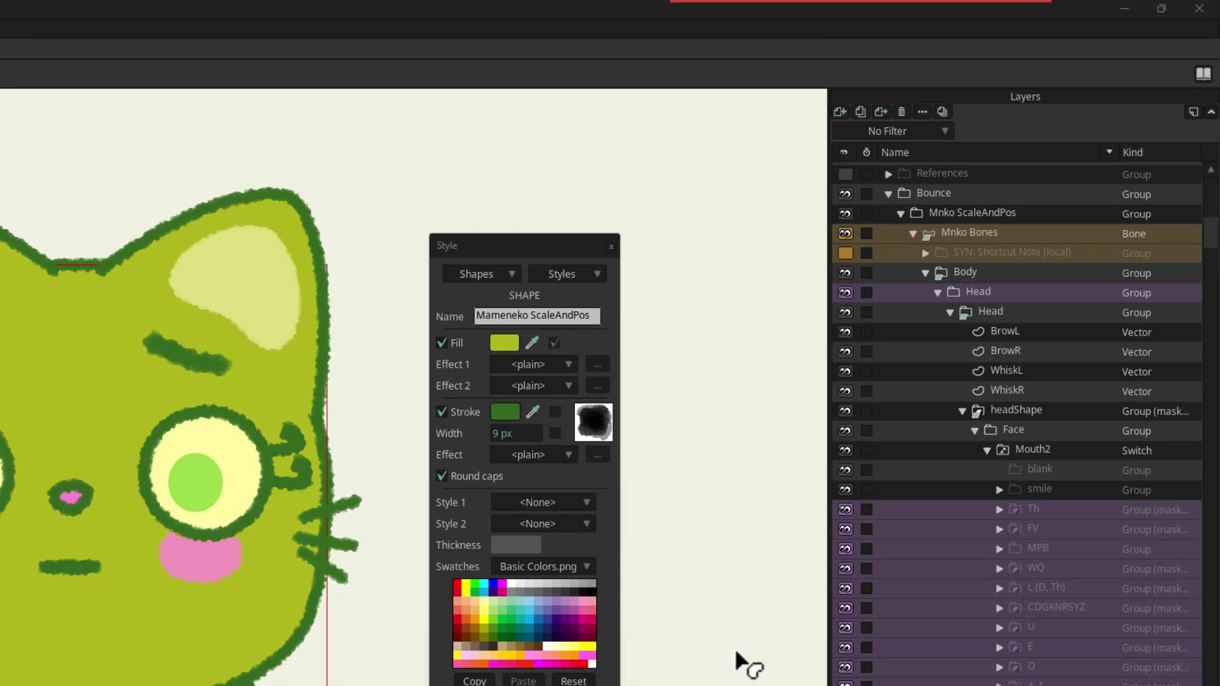
- Hide the Kind column from the layer list and select the Mnko Bones layer
right_click(1136, 150)
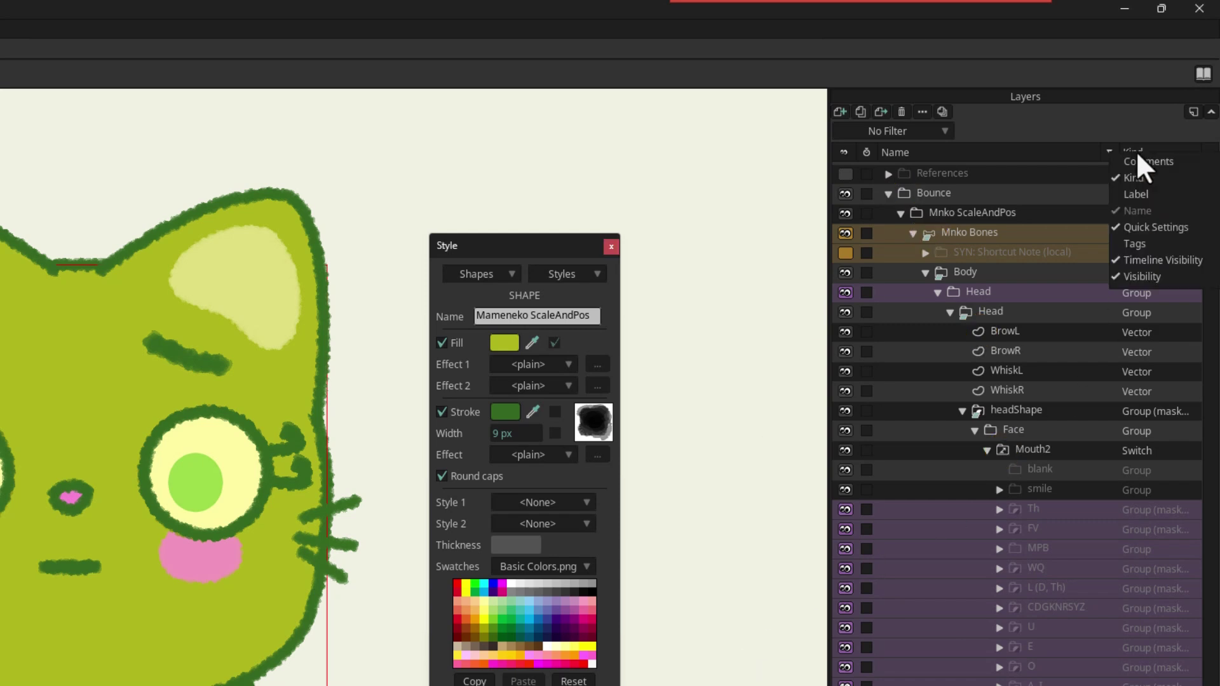
left_click(1130, 180)
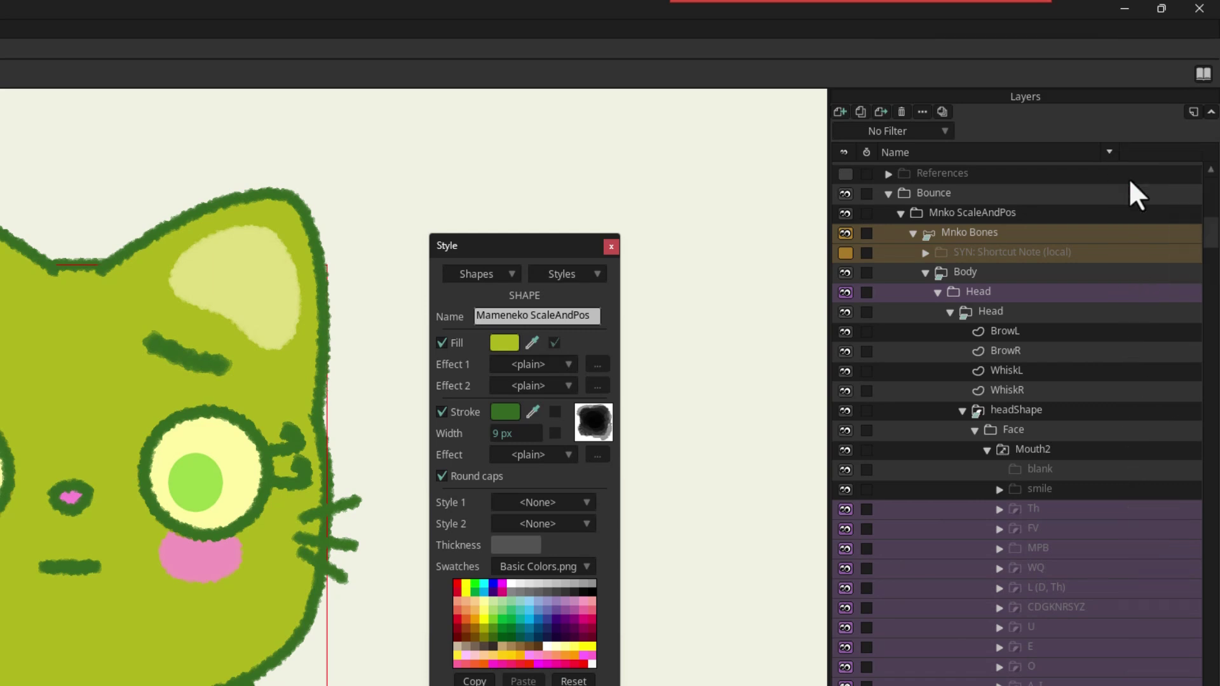
left_click(1127, 232)
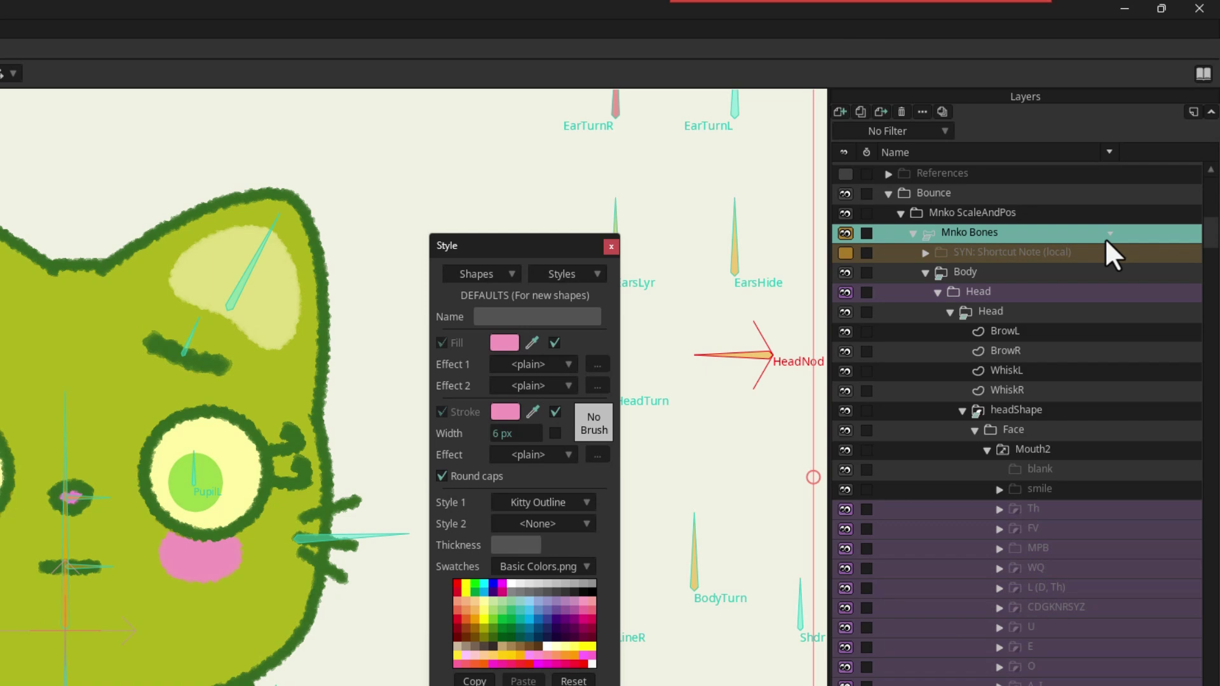
- Inspect the Mnko Bones layer's settings and Quick Settings popups, then close them
double_click(1109, 232)
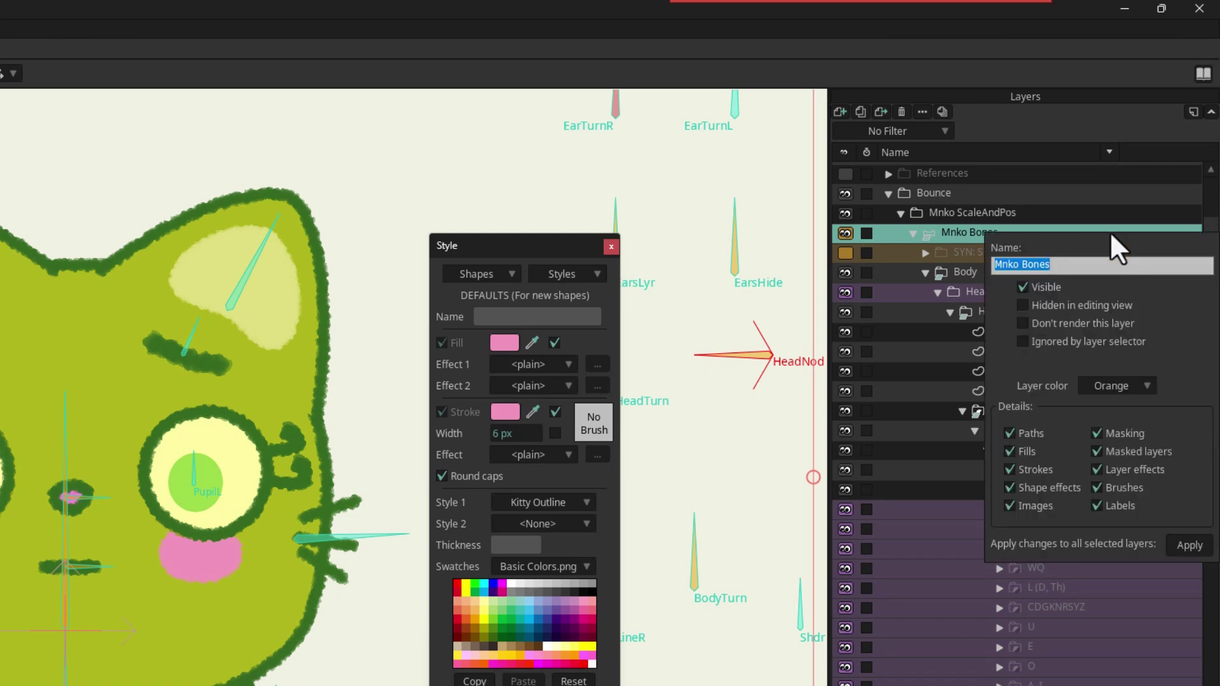
left_click(1137, 200)
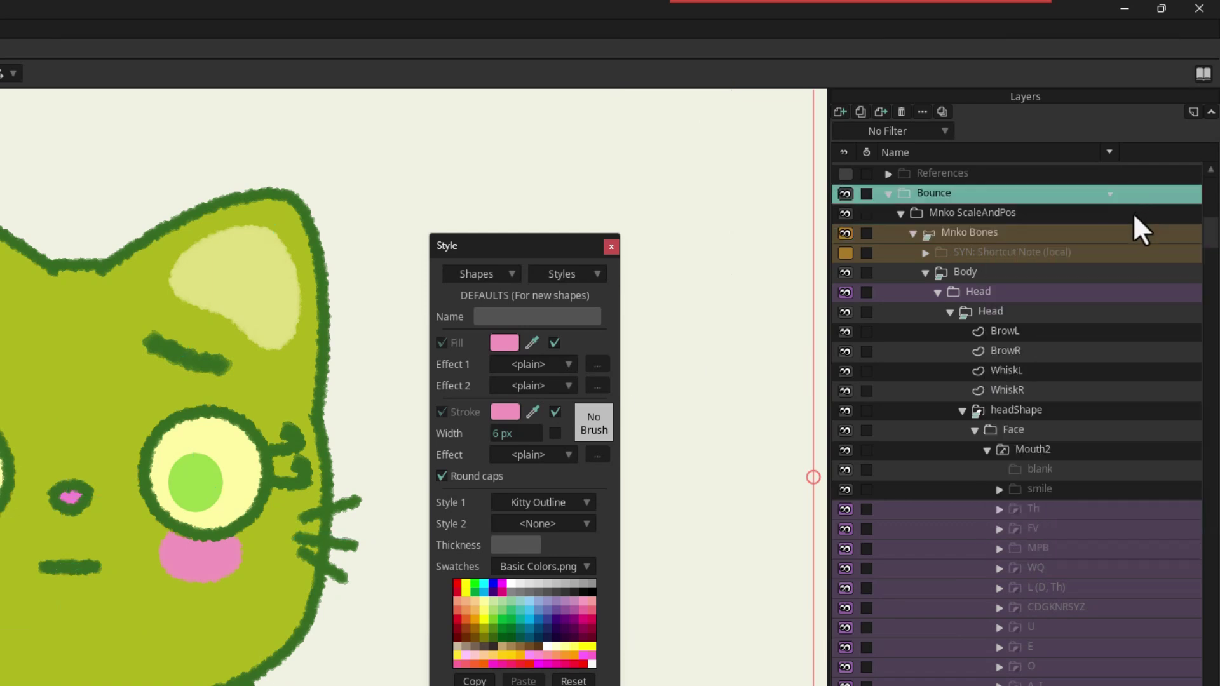
left_click(978, 230)
right_click(979, 230)
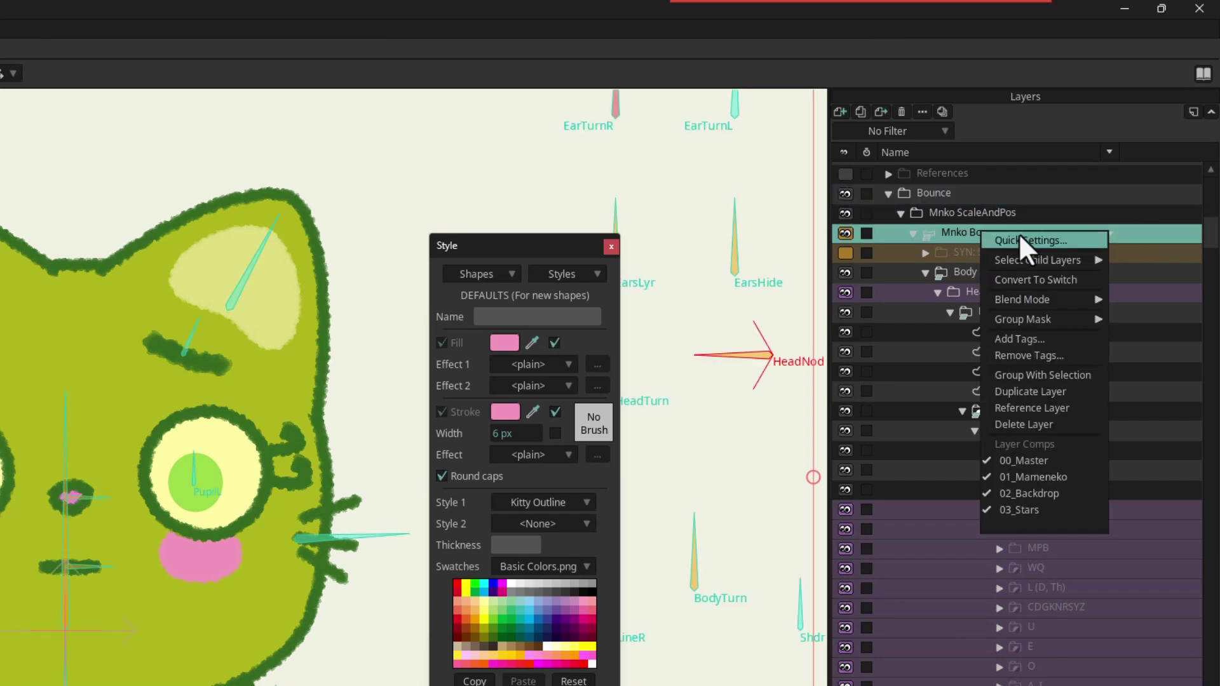
left_click(1020, 239)
left_click(955, 227)
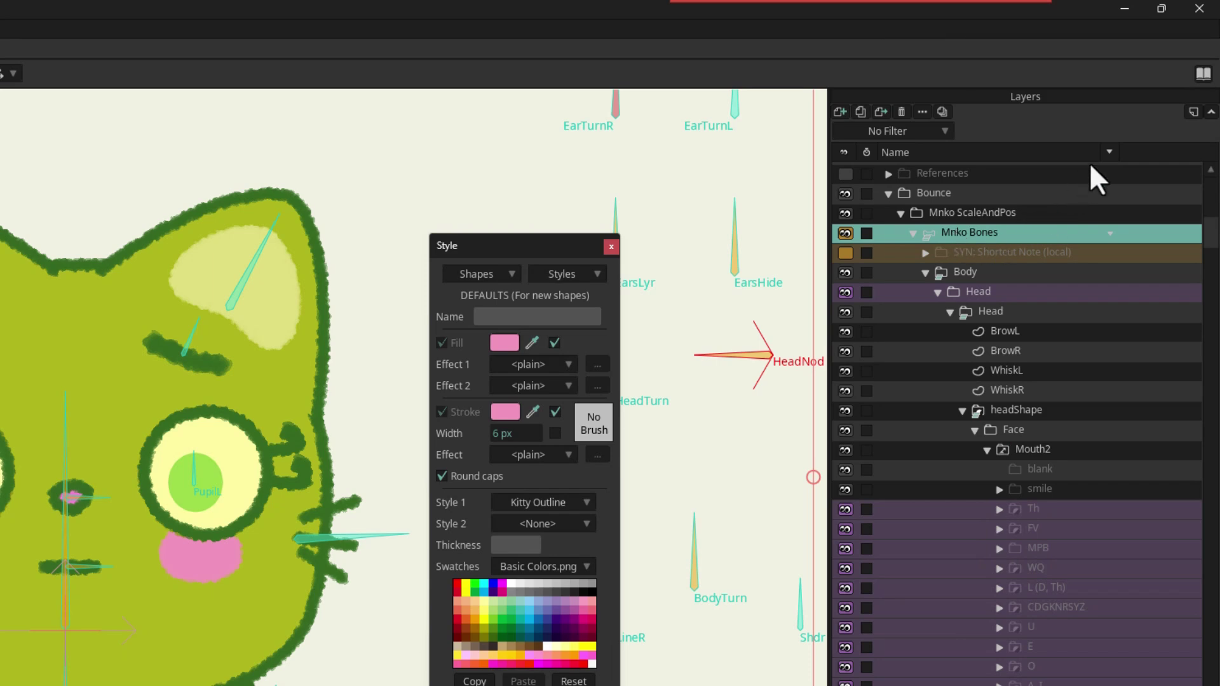
- Hide the Quick Settings column and confirm Mnko Bones keeps its Orange layer colour
left_click(1113, 150)
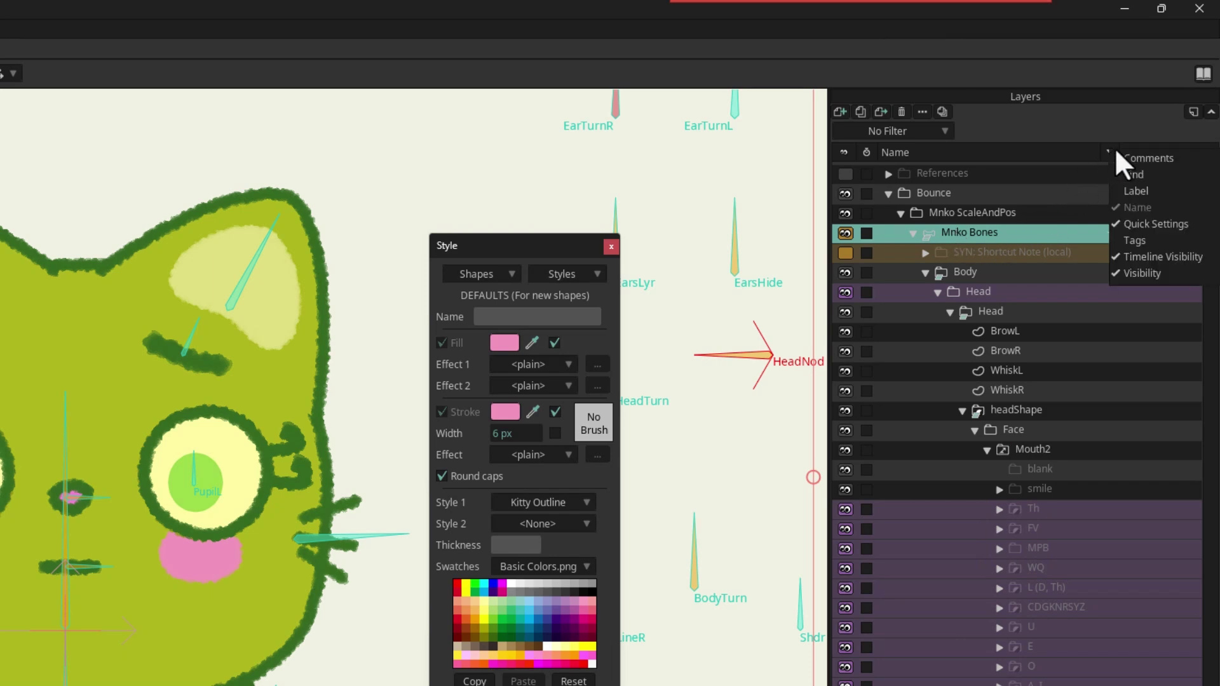
left_click(1134, 227)
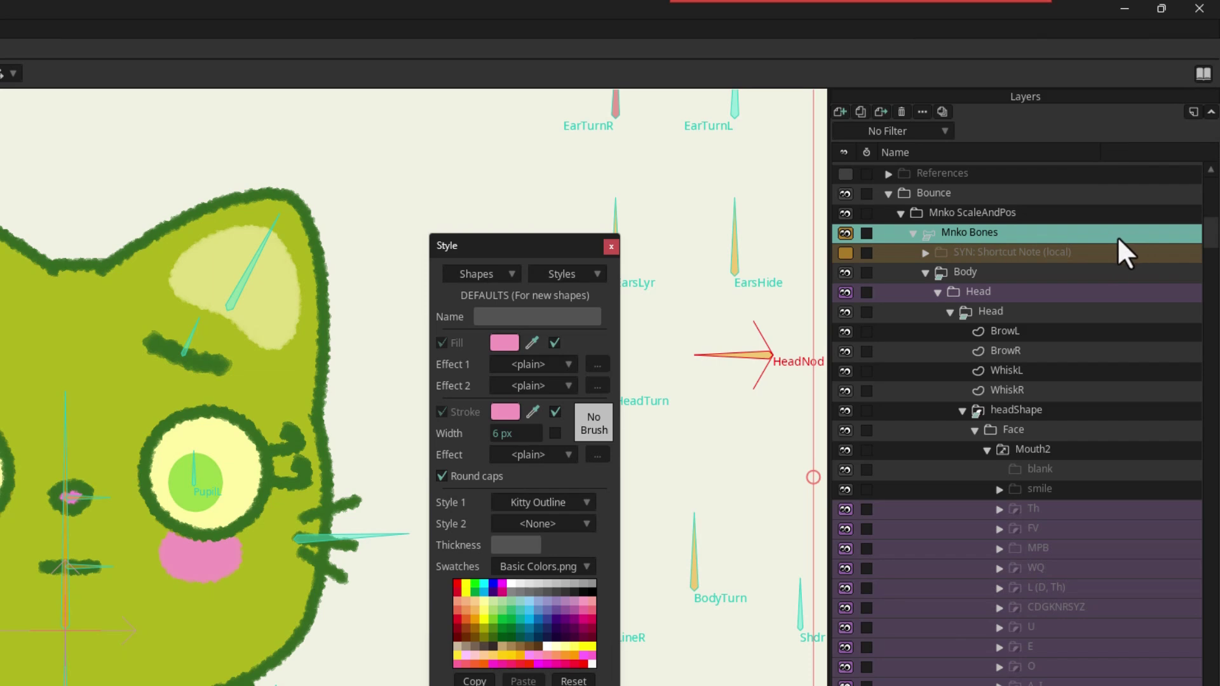
right_click(977, 238)
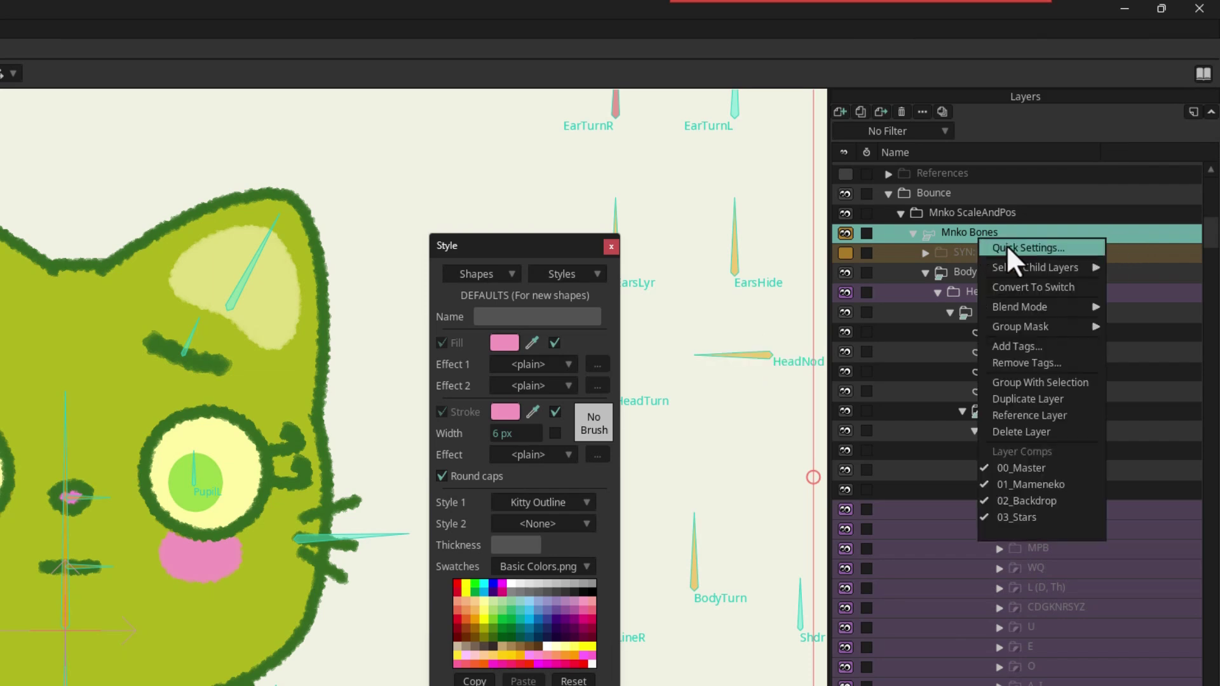
left_click(1007, 245)
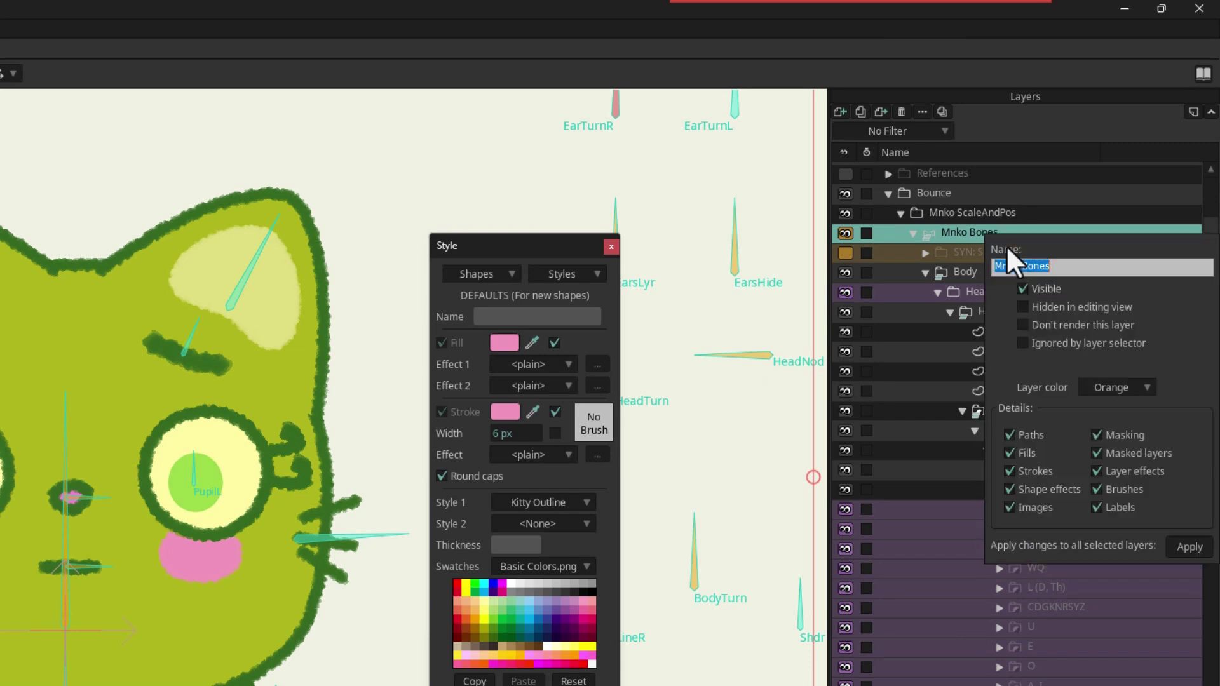
left_click(1150, 384)
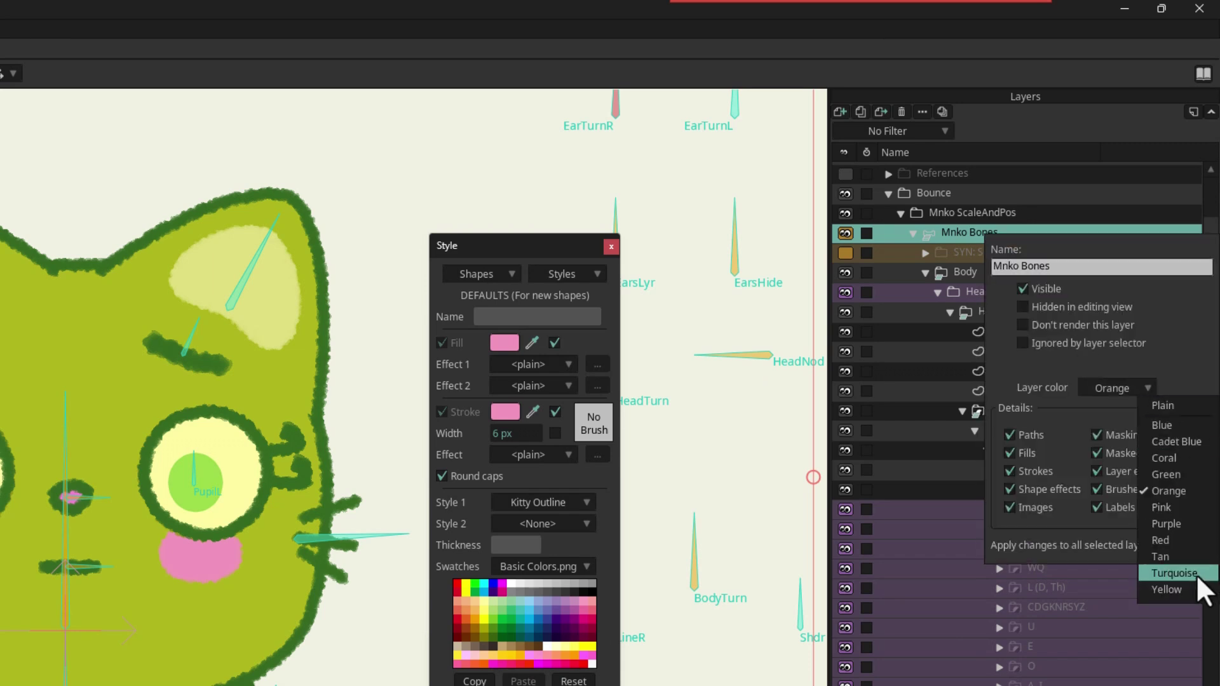
left_click(1172, 350)
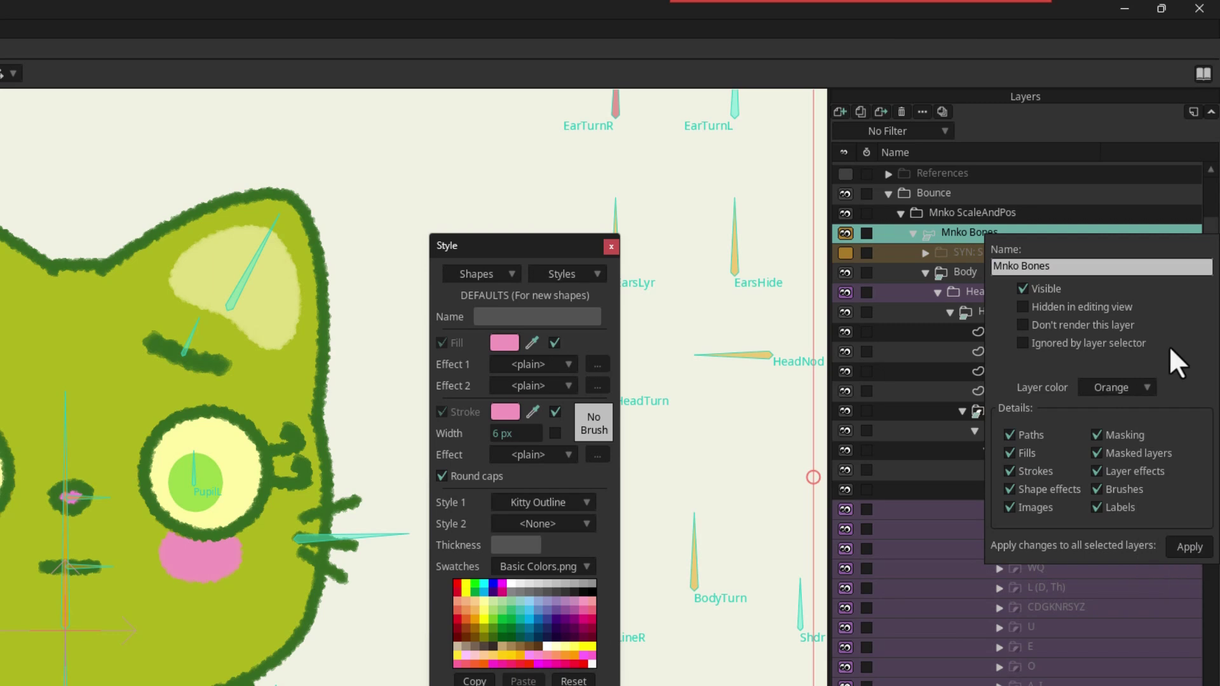
left_click(974, 235)
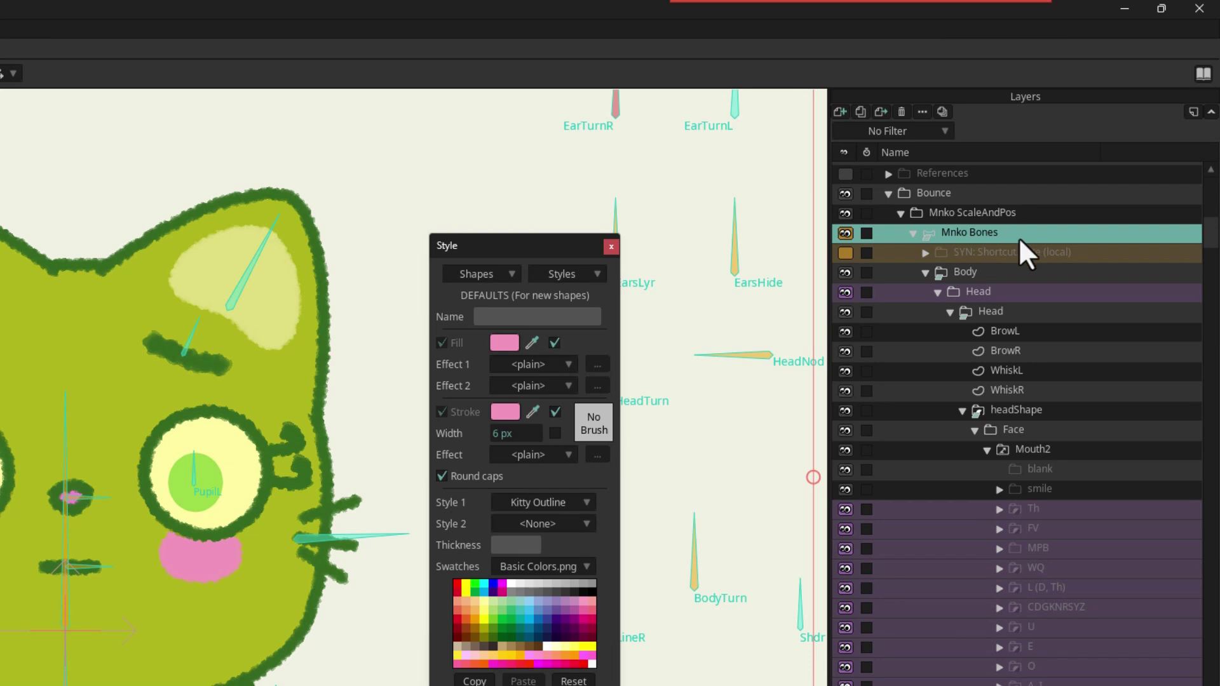
- Show the Label column in the layer list, leaving Mnko Bones' label Orange
right_click(1078, 154)
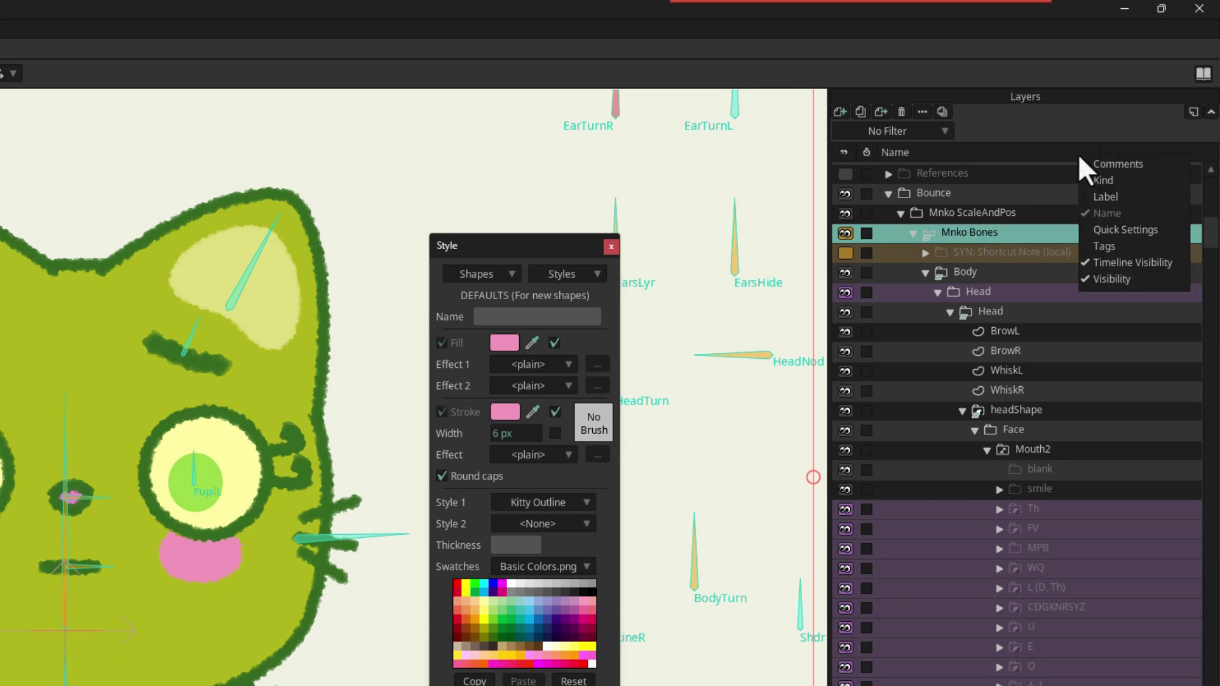
left_click(1092, 196)
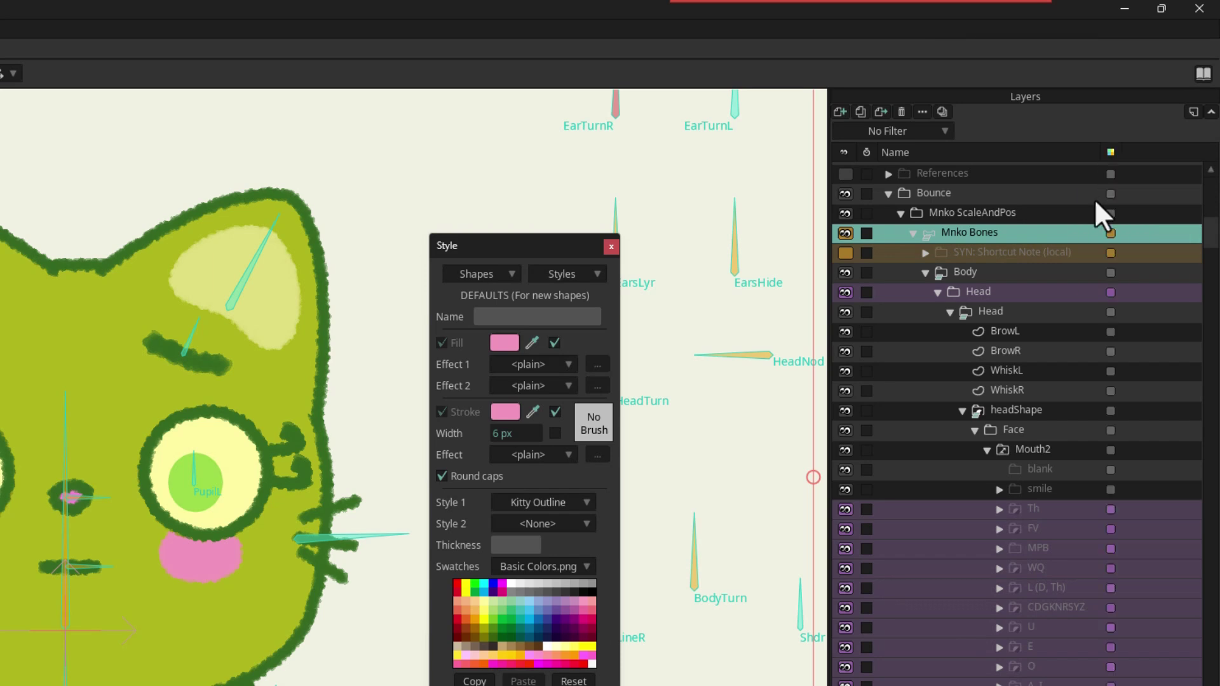
left_click(1111, 232)
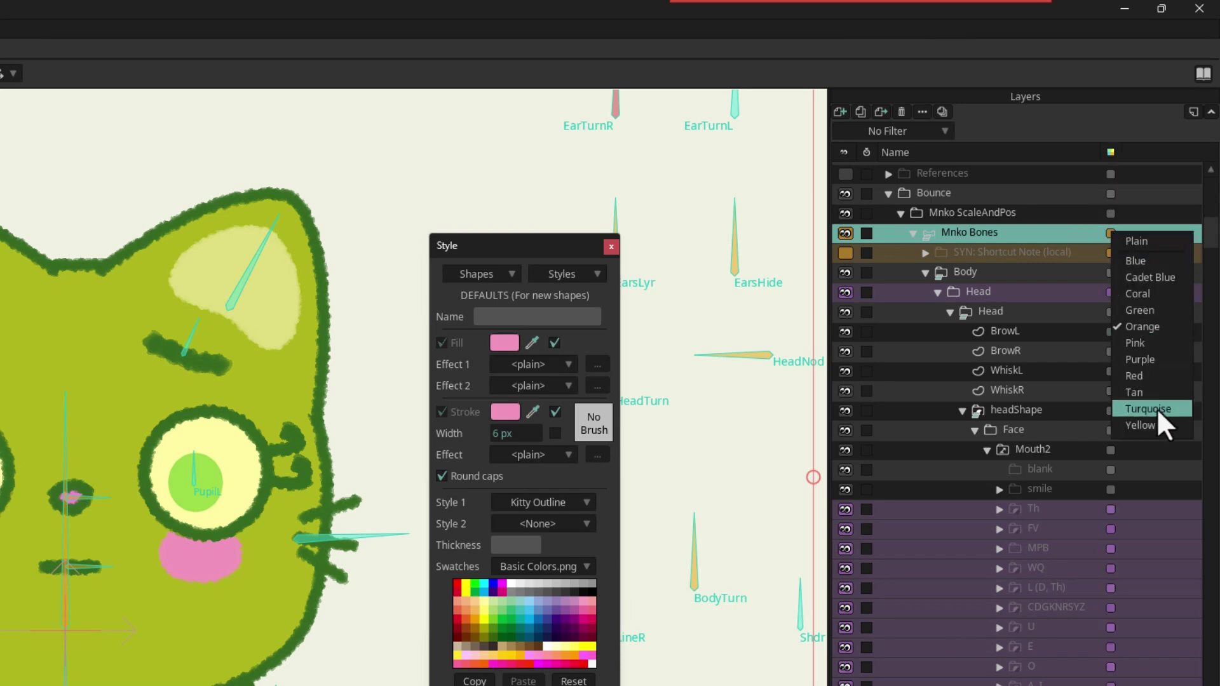
left_click(1082, 232)
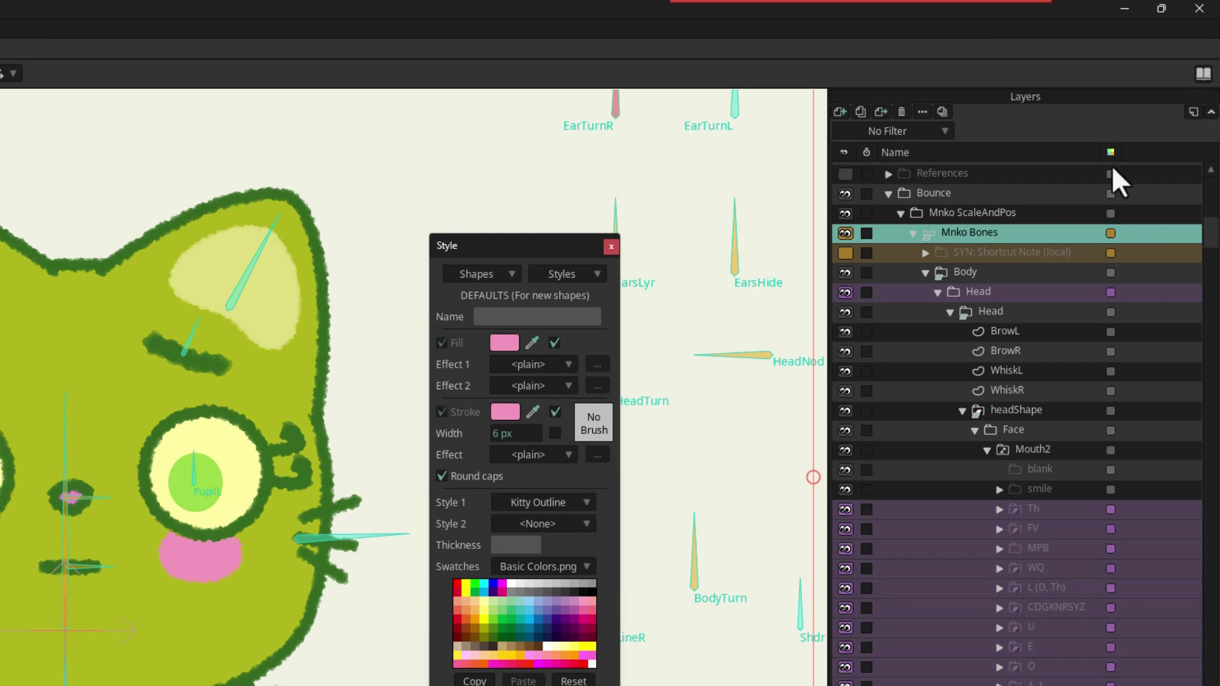
- Move the Label column left beside the layer names, keeping Mnko Bones Orange
left_click_drag(1110, 155, 893, 172)
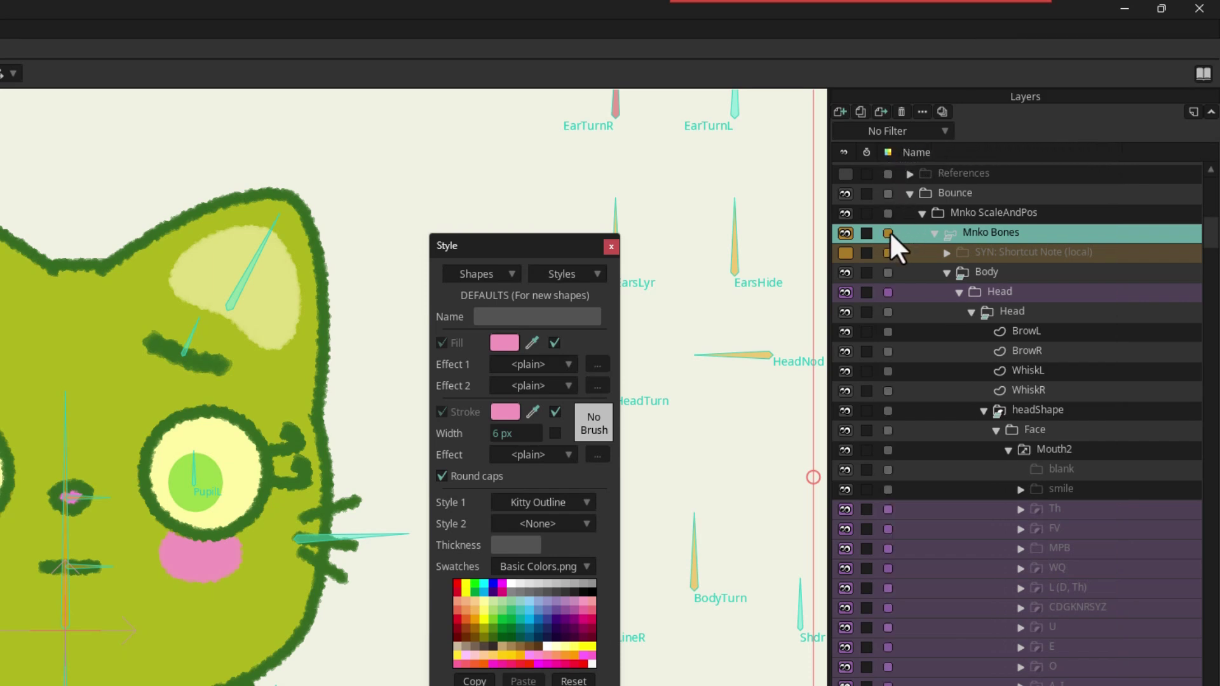
left_click(890, 232)
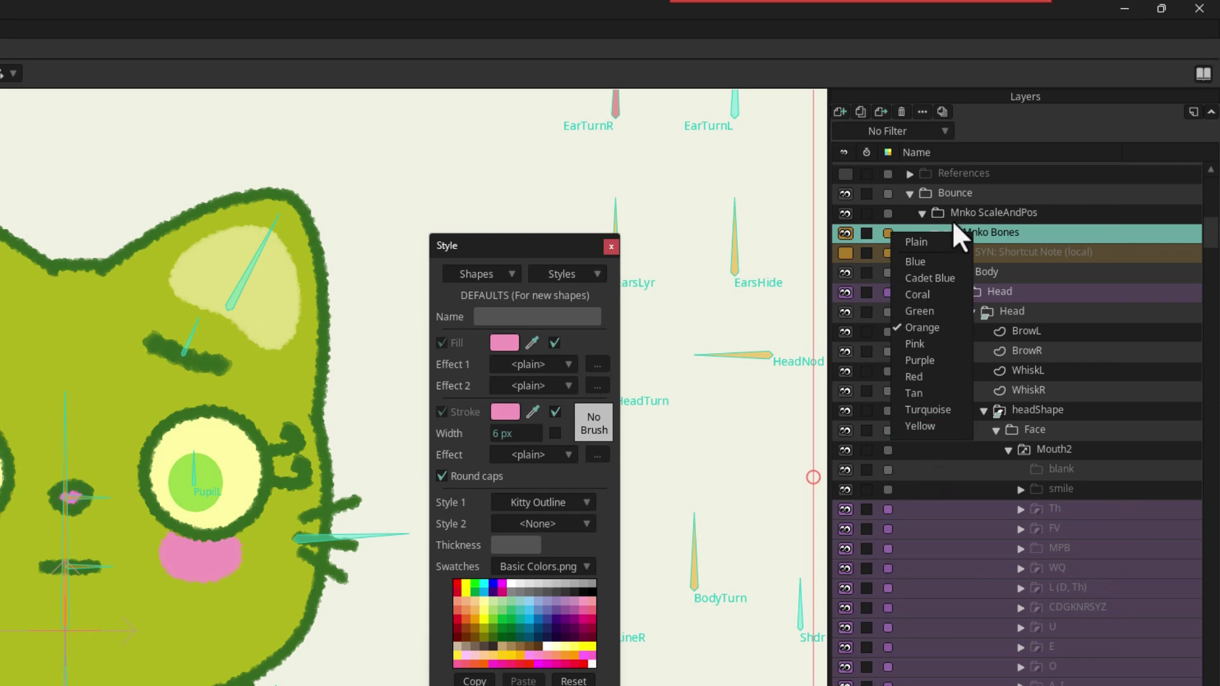
left_click(1006, 235)
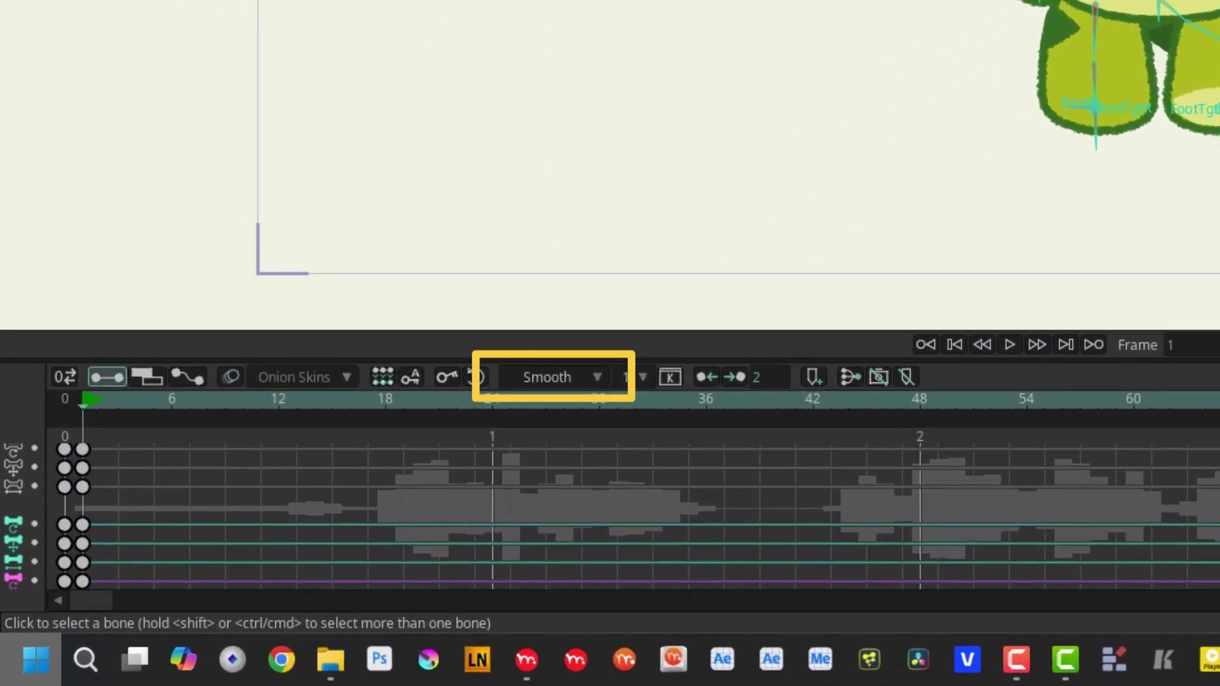
- Default new keys to Copy Previous Key, add test keys on the top bone row, make frame 34 Linear
left_click(559, 382)
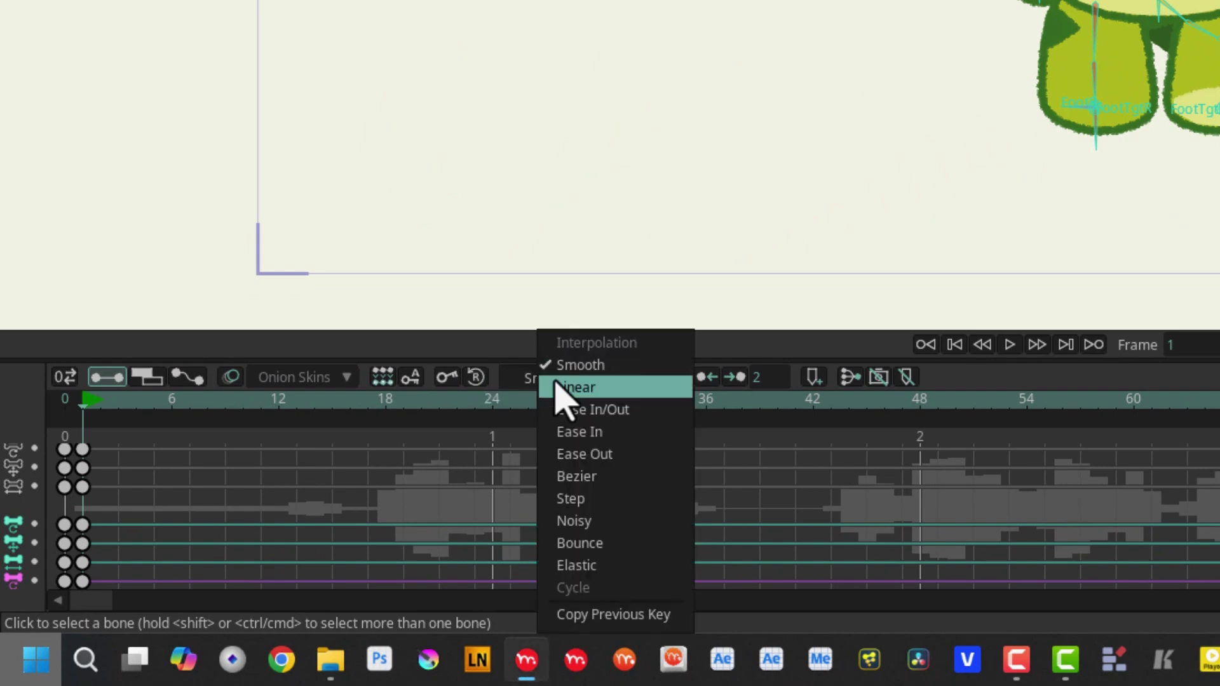
left_click(585, 615)
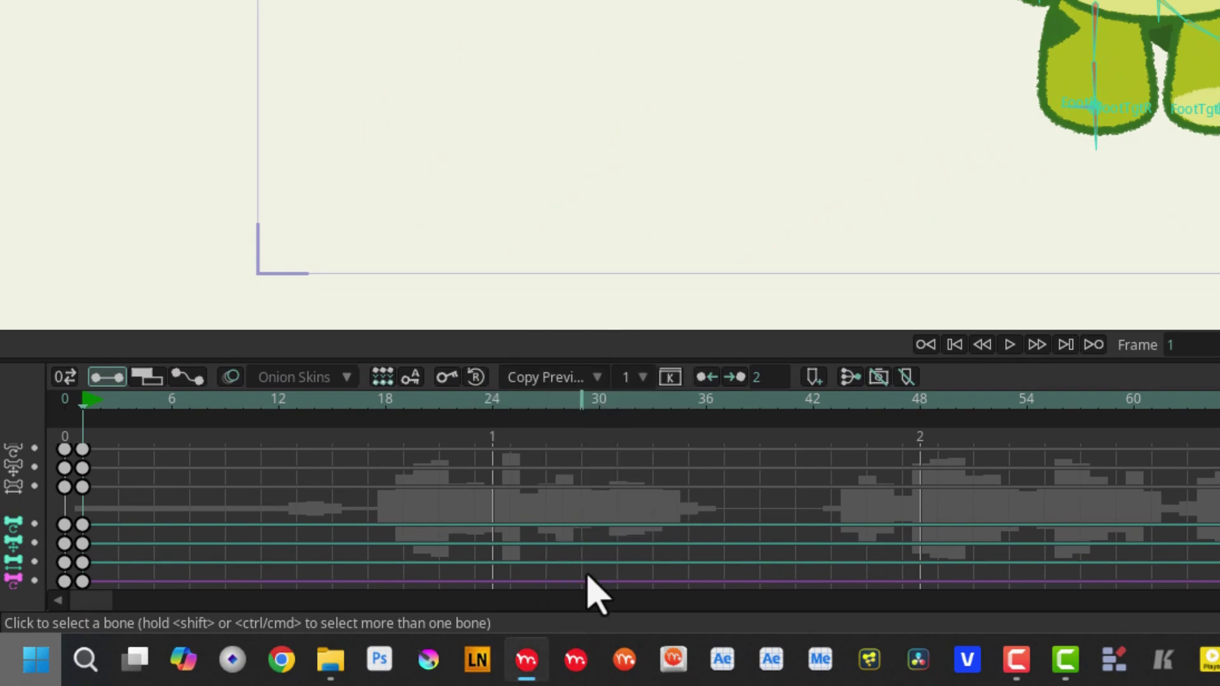
left_click_drag(514, 452, 673, 459)
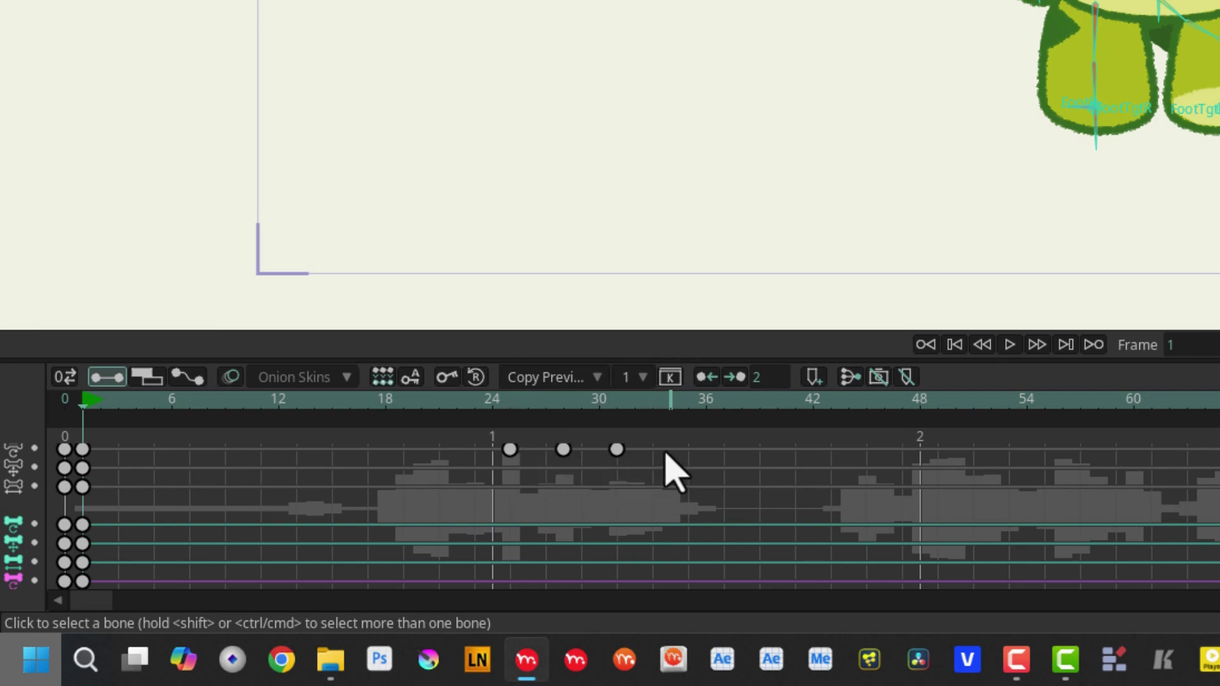
right_click(668, 450)
left_click(737, 287)
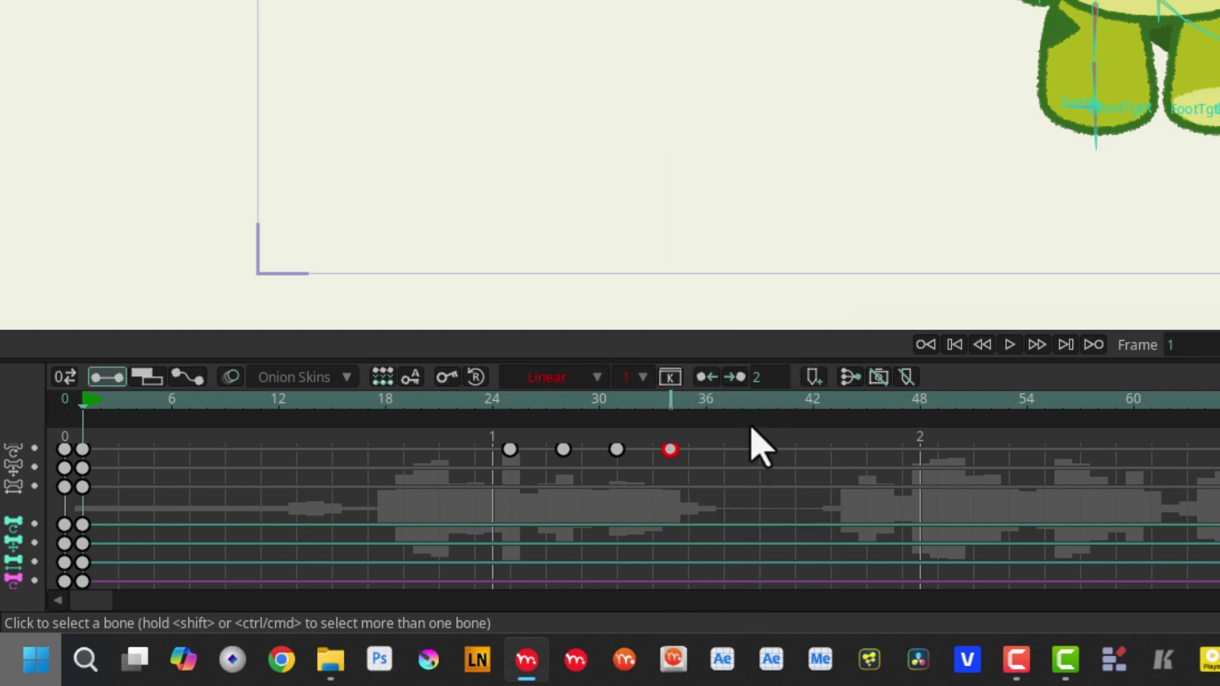
left_click_drag(731, 448, 811, 449)
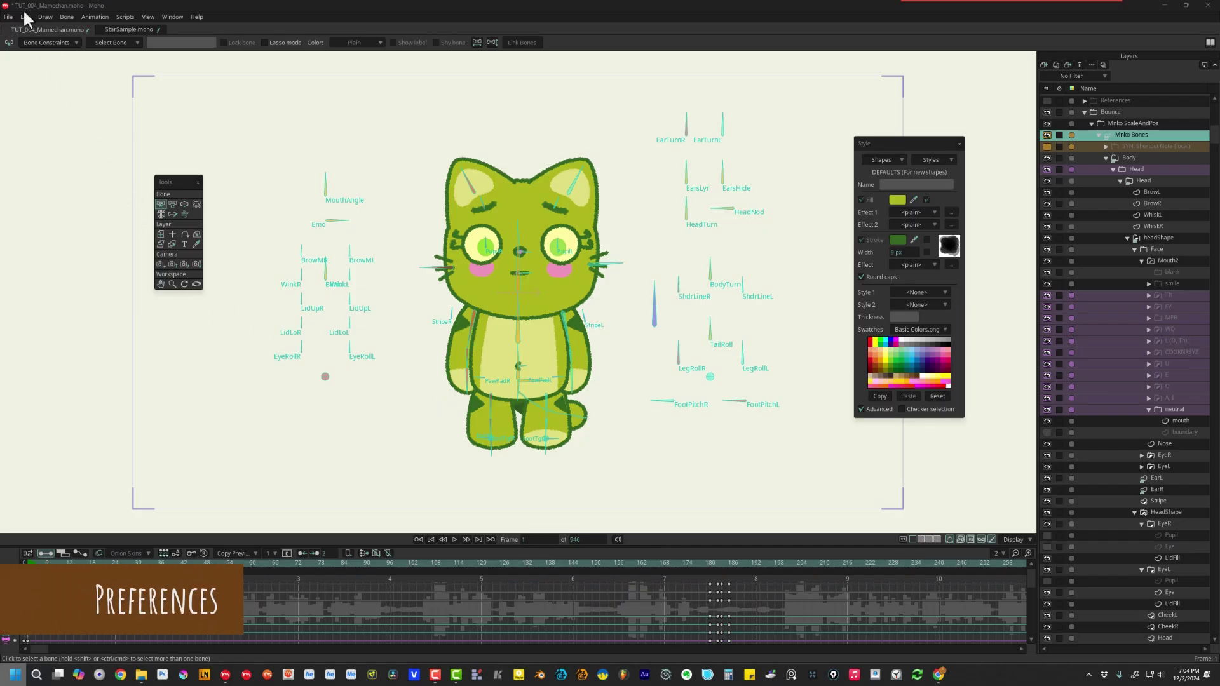
- Set the Startup file preference to Last Saved Document, then view the Documents preferences page
left_click(24, 13)
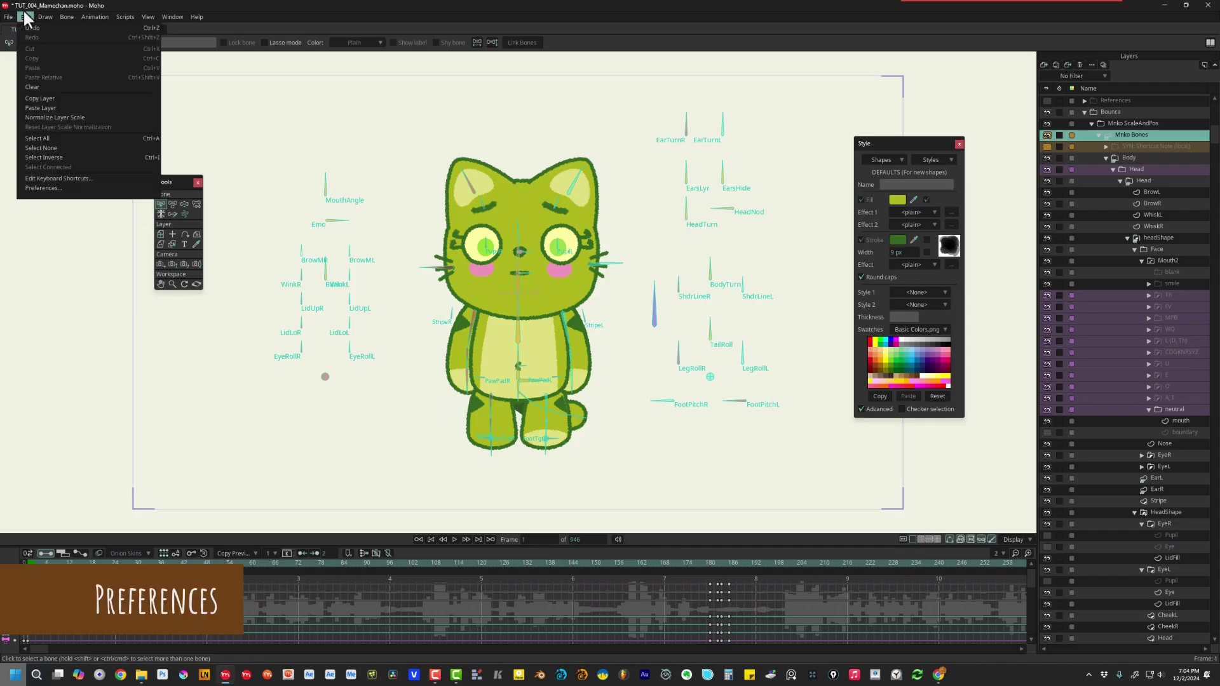
left_click(56, 186)
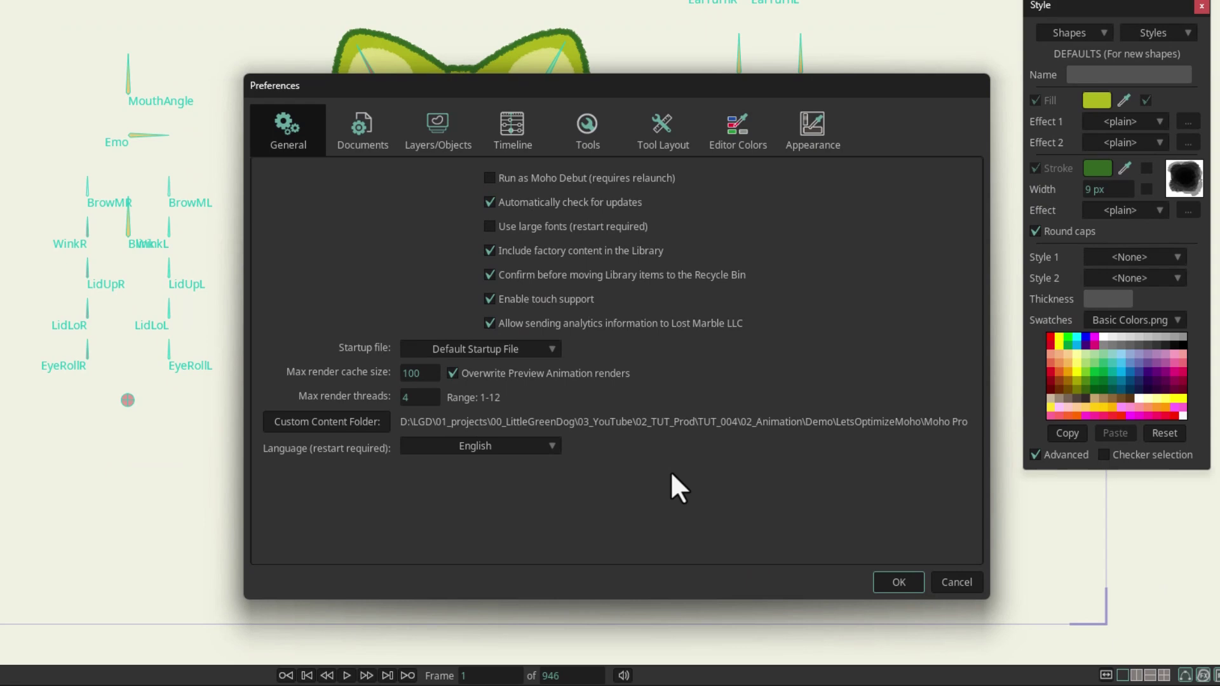
left_click(550, 354)
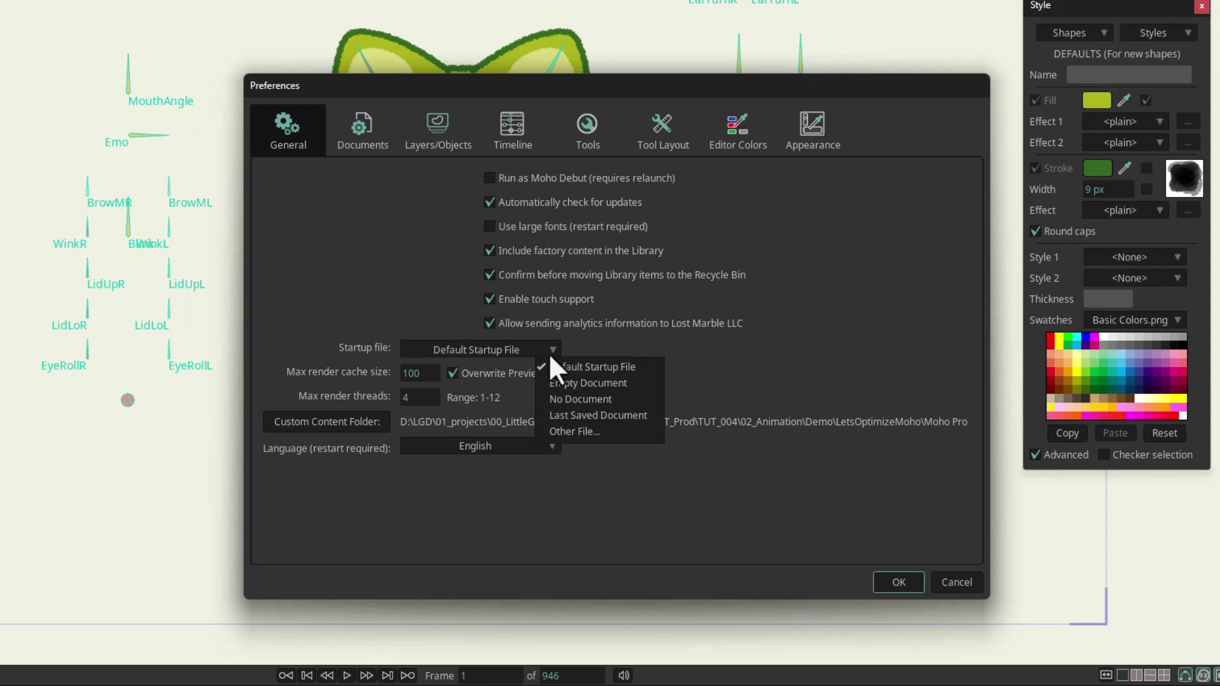
left_click(576, 415)
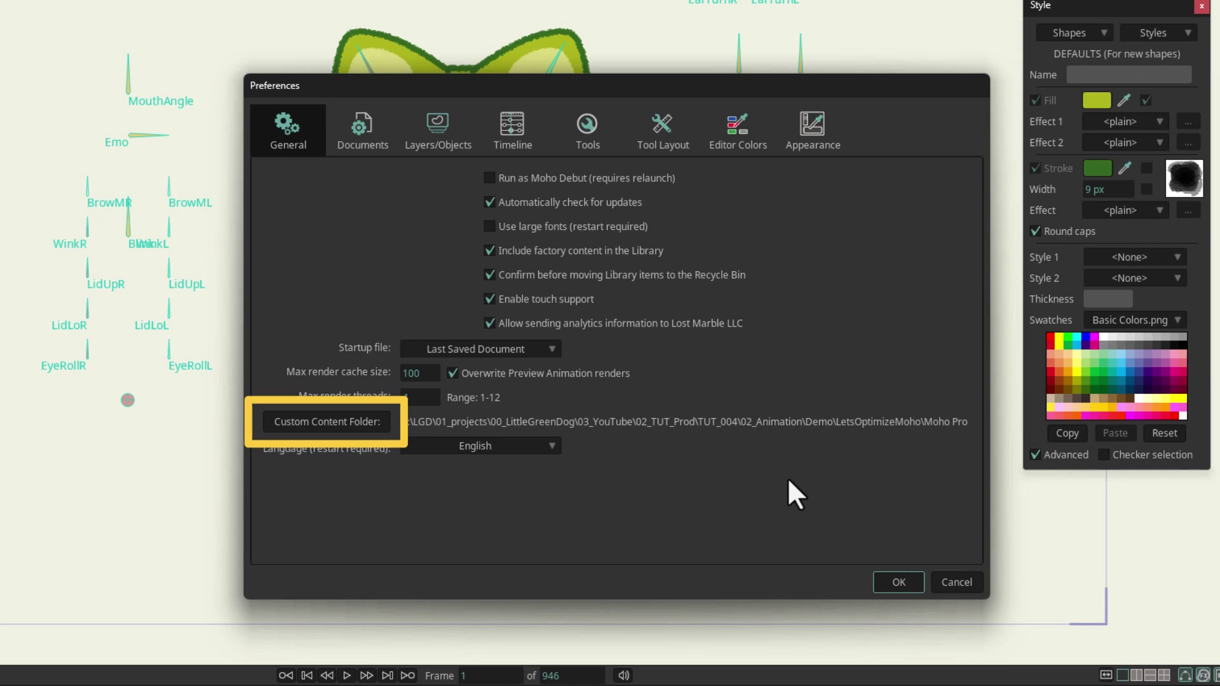
left_click(381, 148)
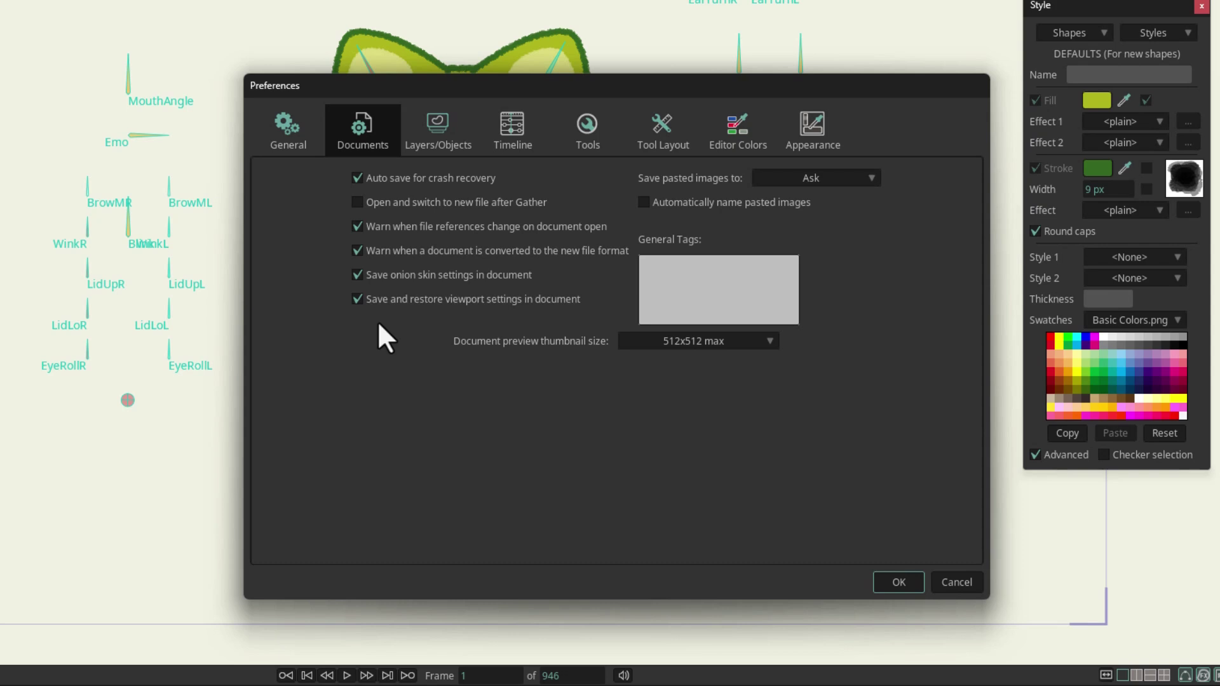
- Set the Layers/Objects bone display width to Medium, then show the Tools preferences
left_click(448, 139)
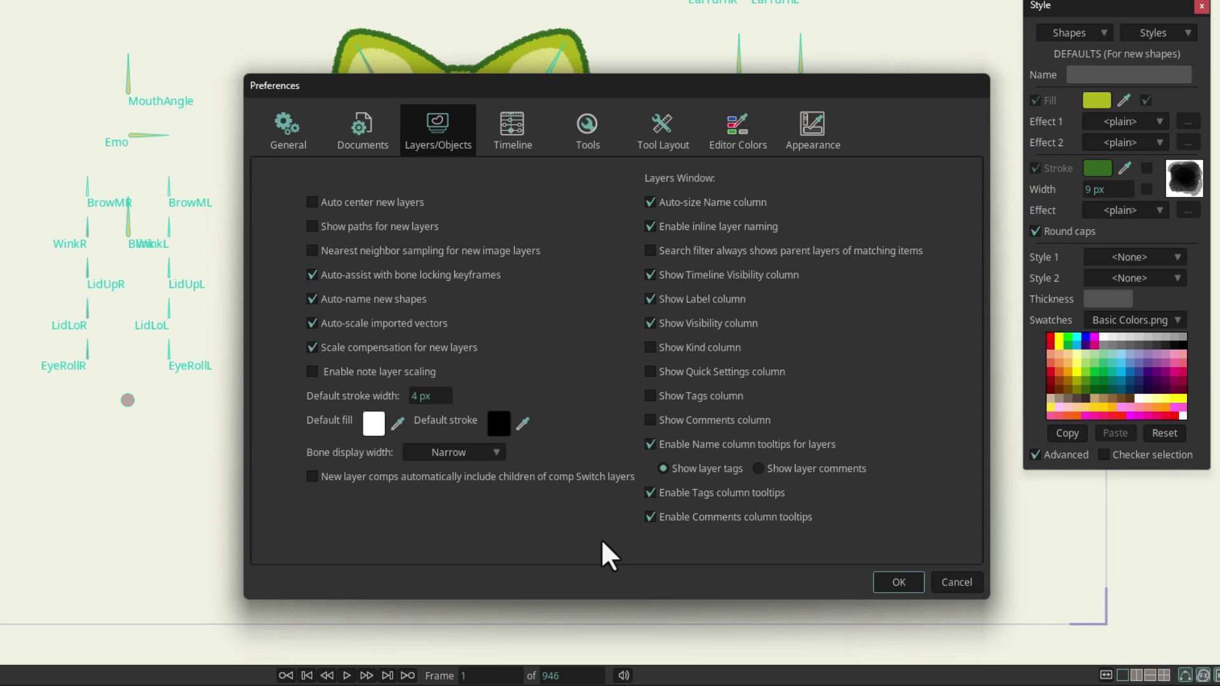
left_click(494, 448)
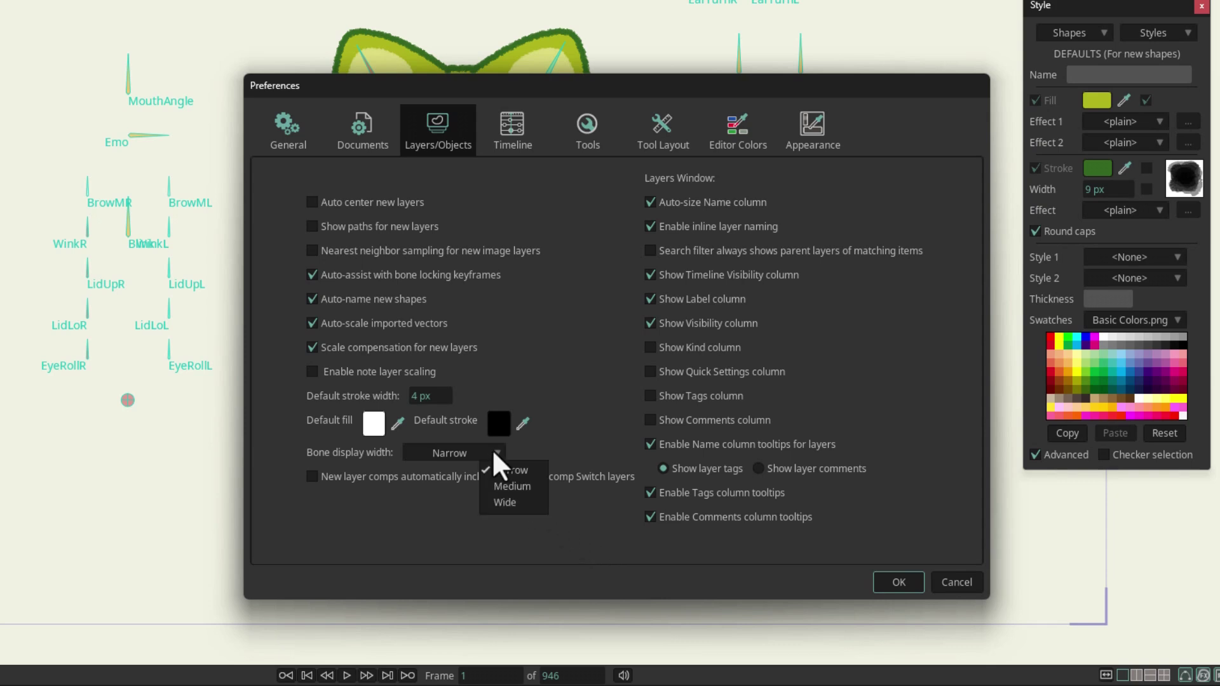
left_click(515, 492)
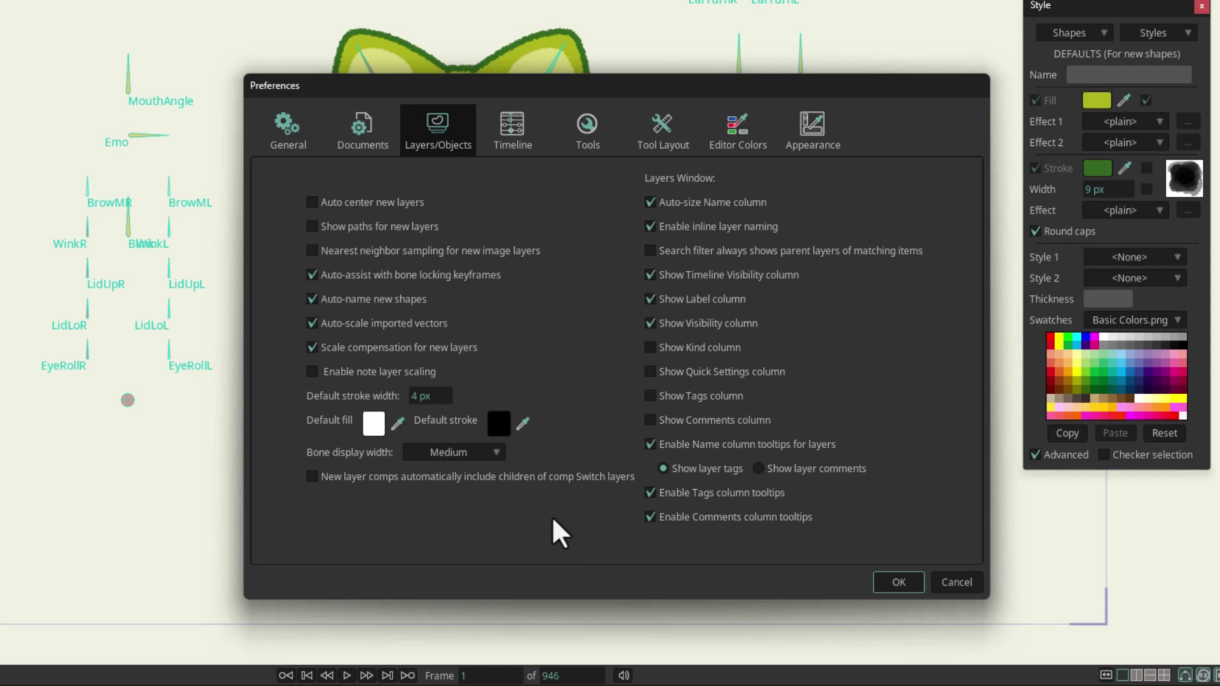
left_click(587, 140)
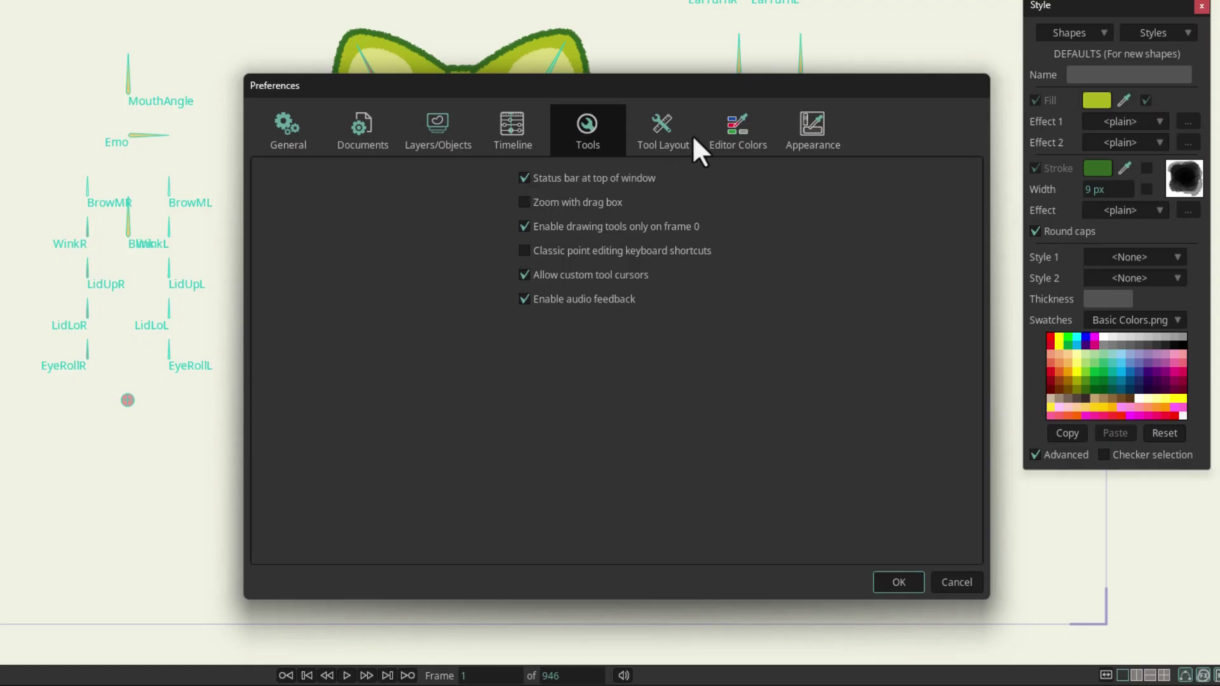
- Change the Editor Colors background swatch to light grey BEBEBE
left_click(740, 134)
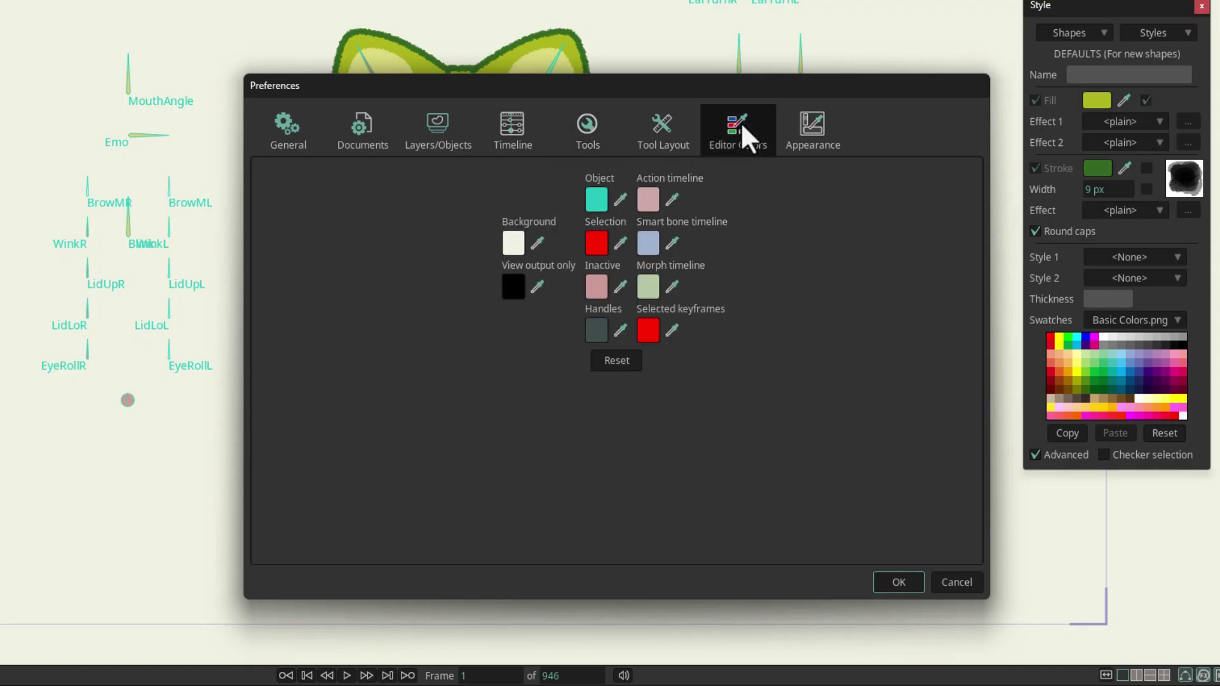
left_click(512, 240)
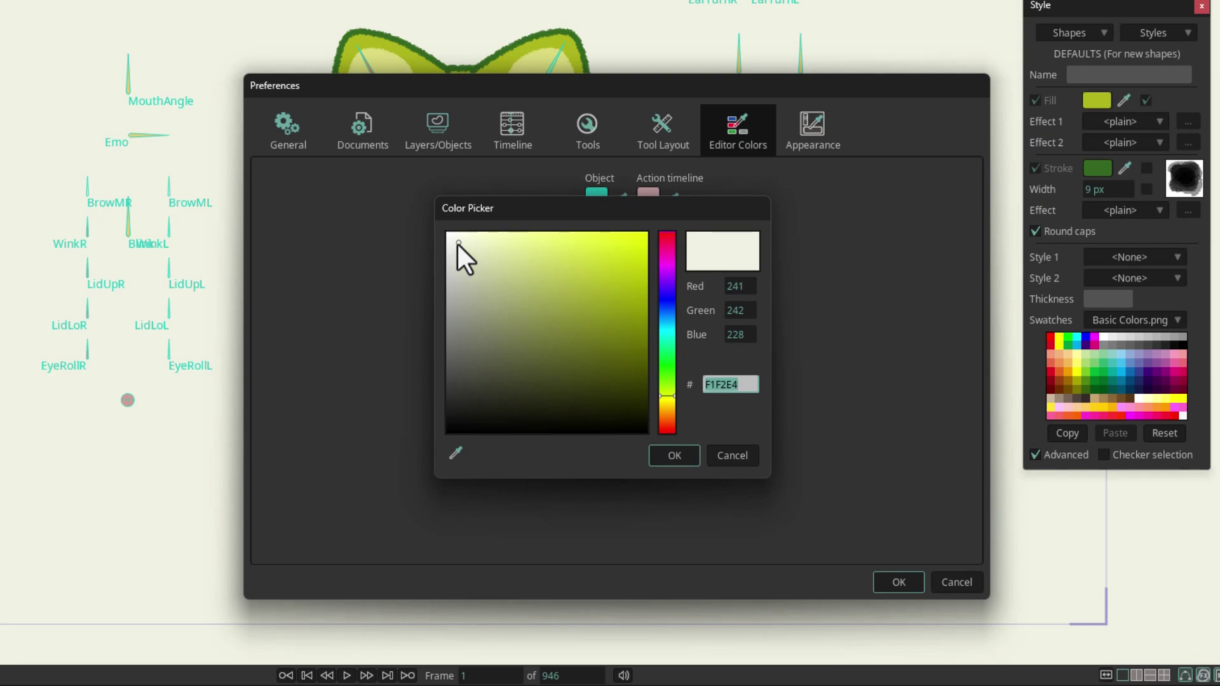
mouse_move(458, 244)
left_mouse_down()
mouse_move(424, 329)
mouse_move(413, 285)
left_mouse_up()
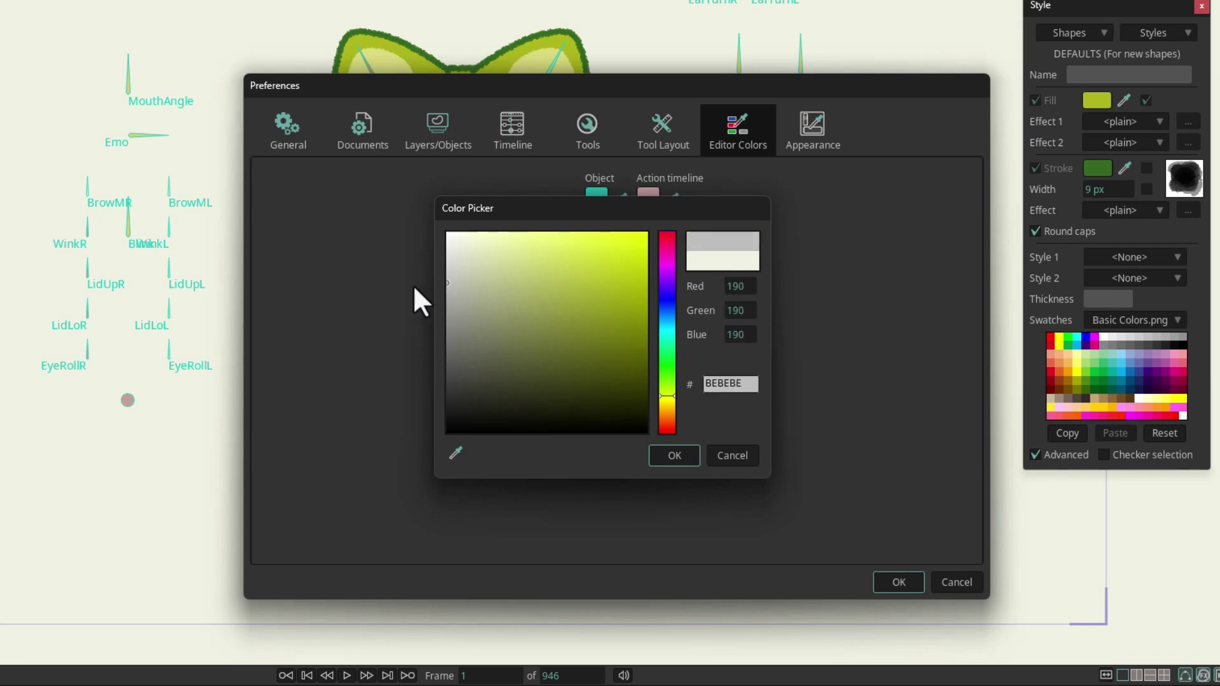
left_click(668, 455)
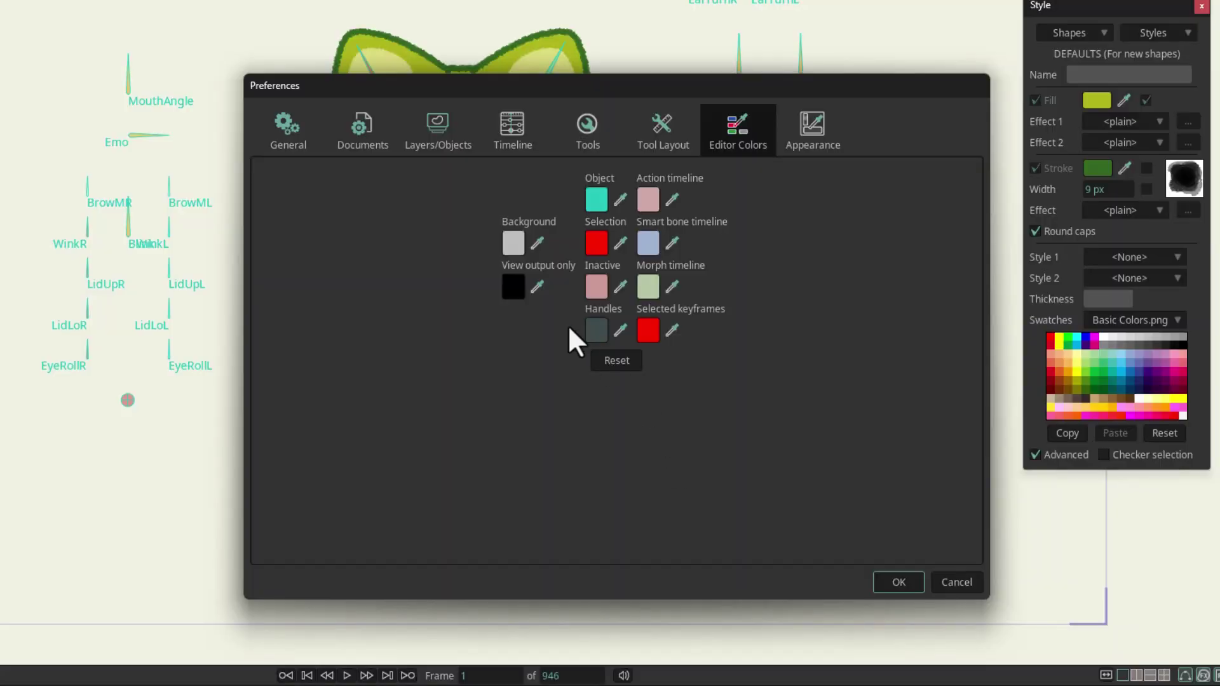
- Set the View output only colour to black at 40% alpha
left_click(513, 283)
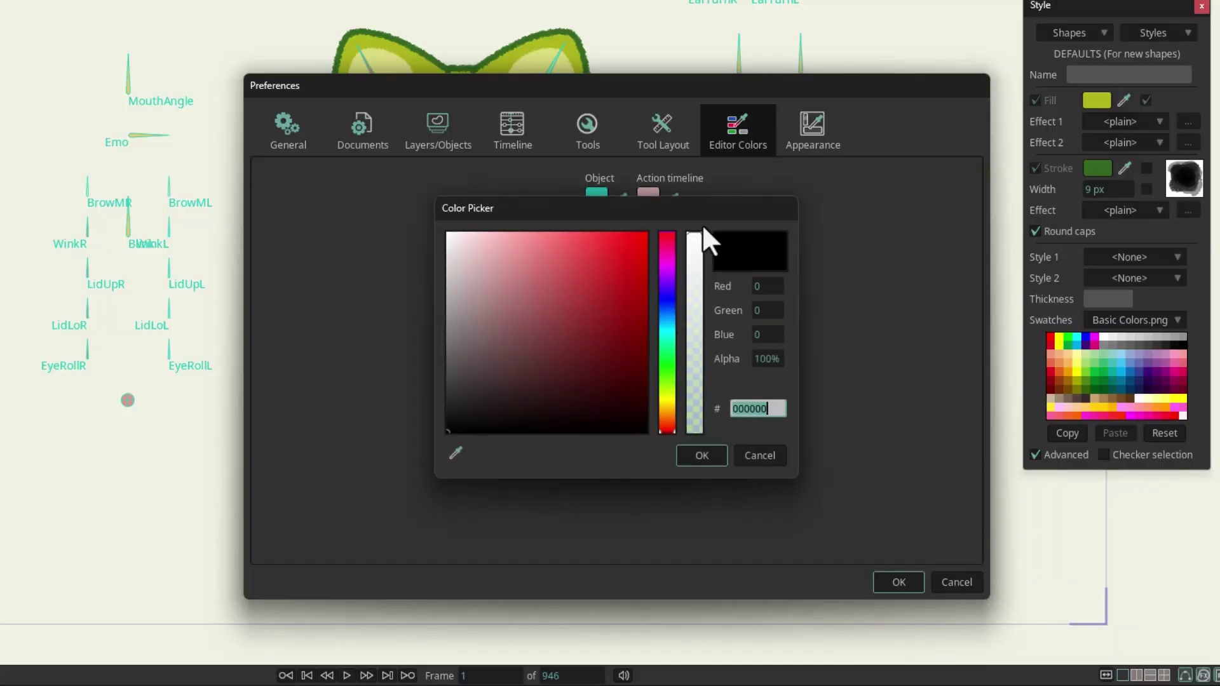
left_click_drag(696, 233, 715, 352)
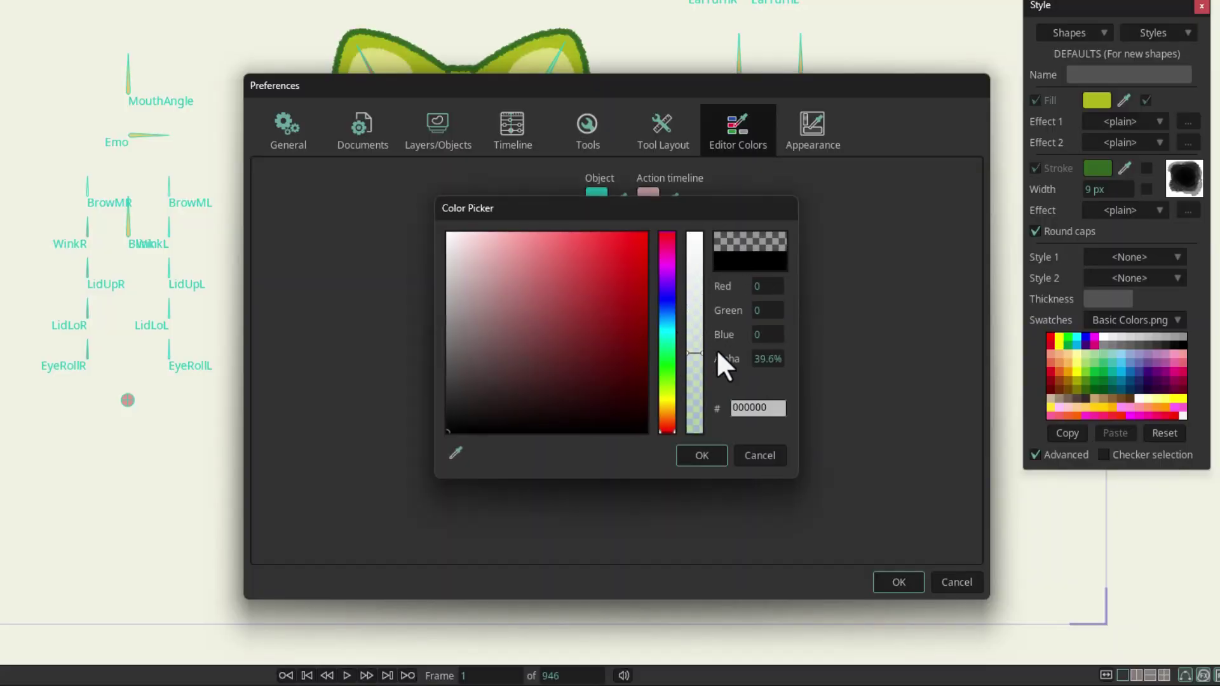
left_click(770, 361)
type("40")
key("Tab")
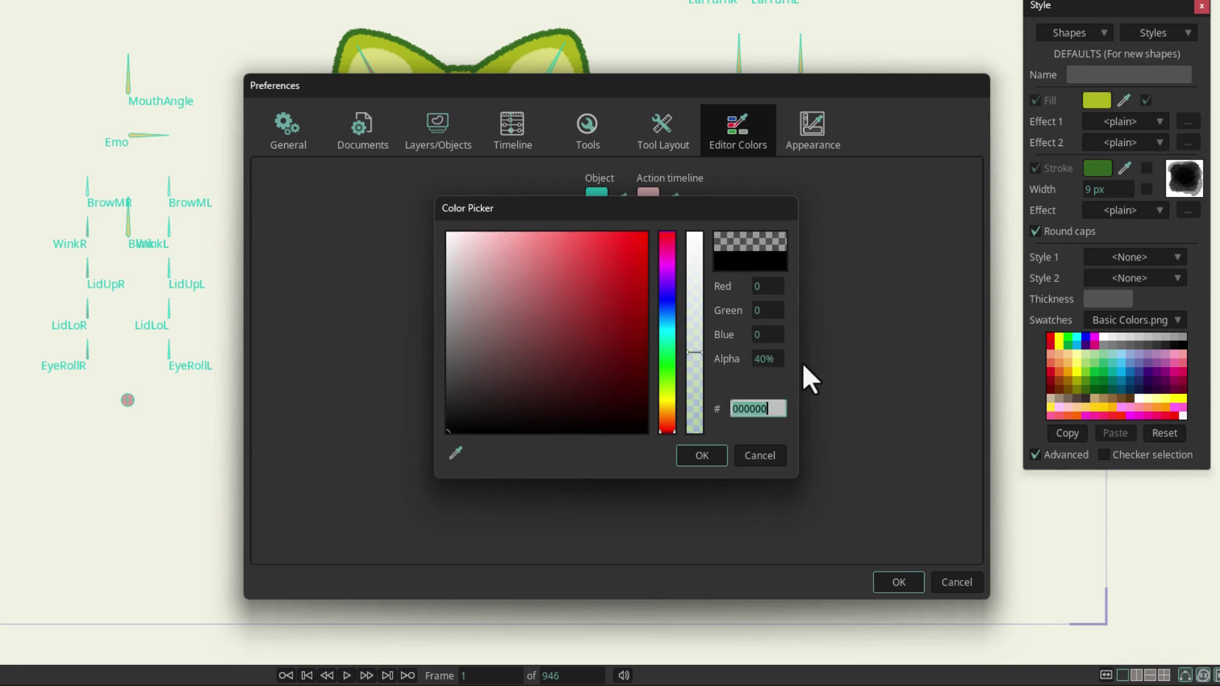
left_click(696, 460)
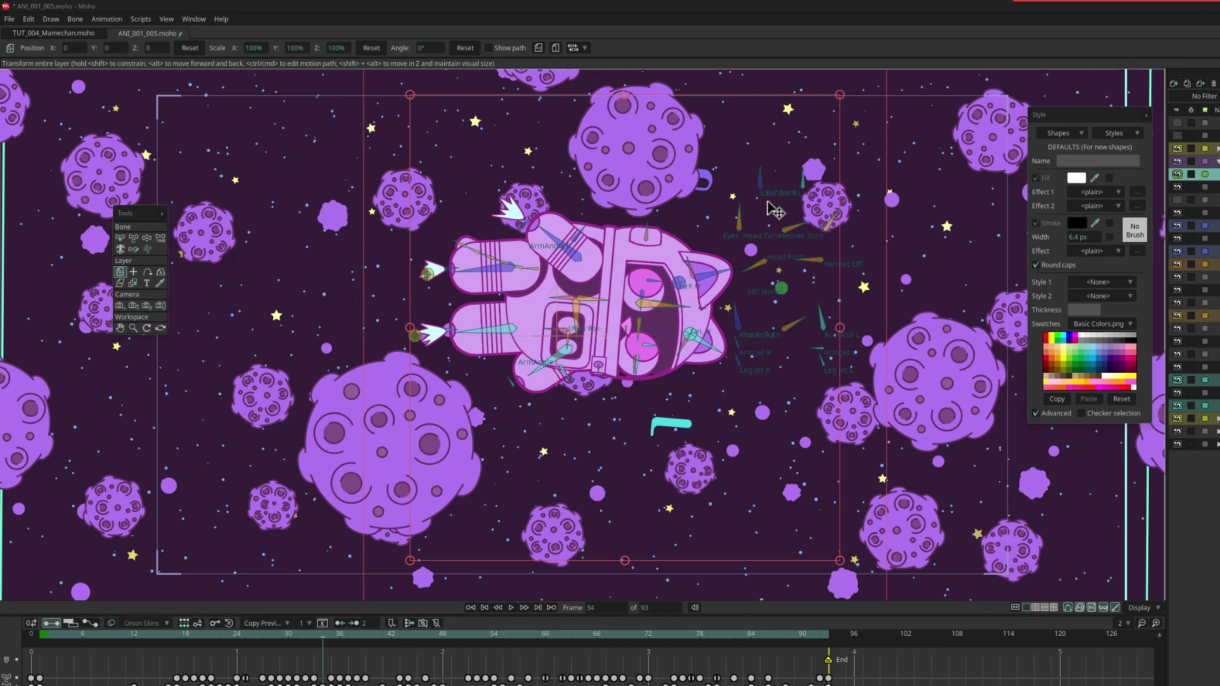
- Preview the dimming by toggling Show Output Only off and back on with Ctrl+Shift+O
left_click(167, 18)
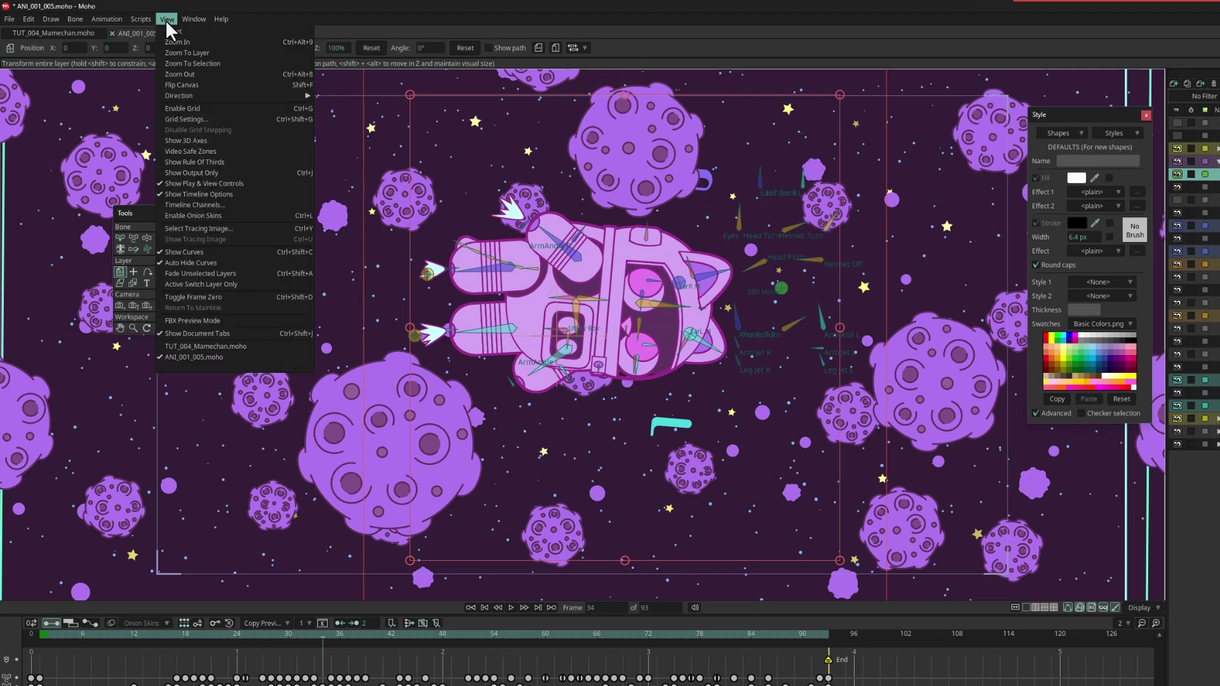
left_click(175, 173)
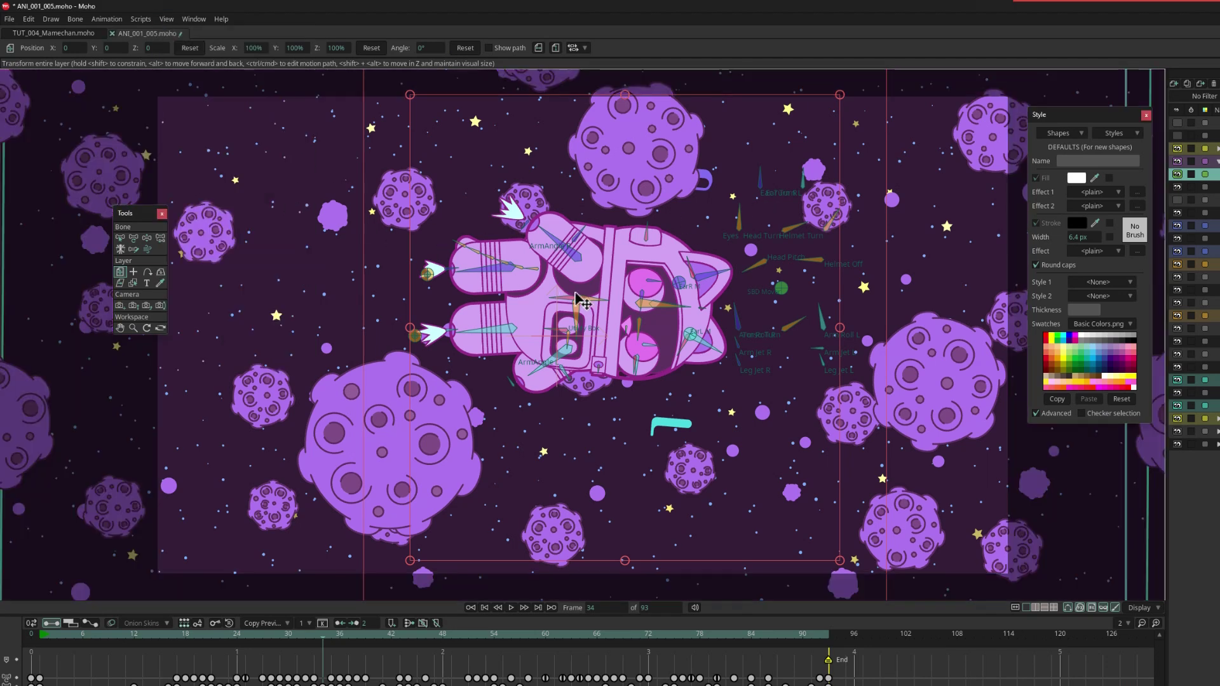
scroll(502, 302, "down", 5)
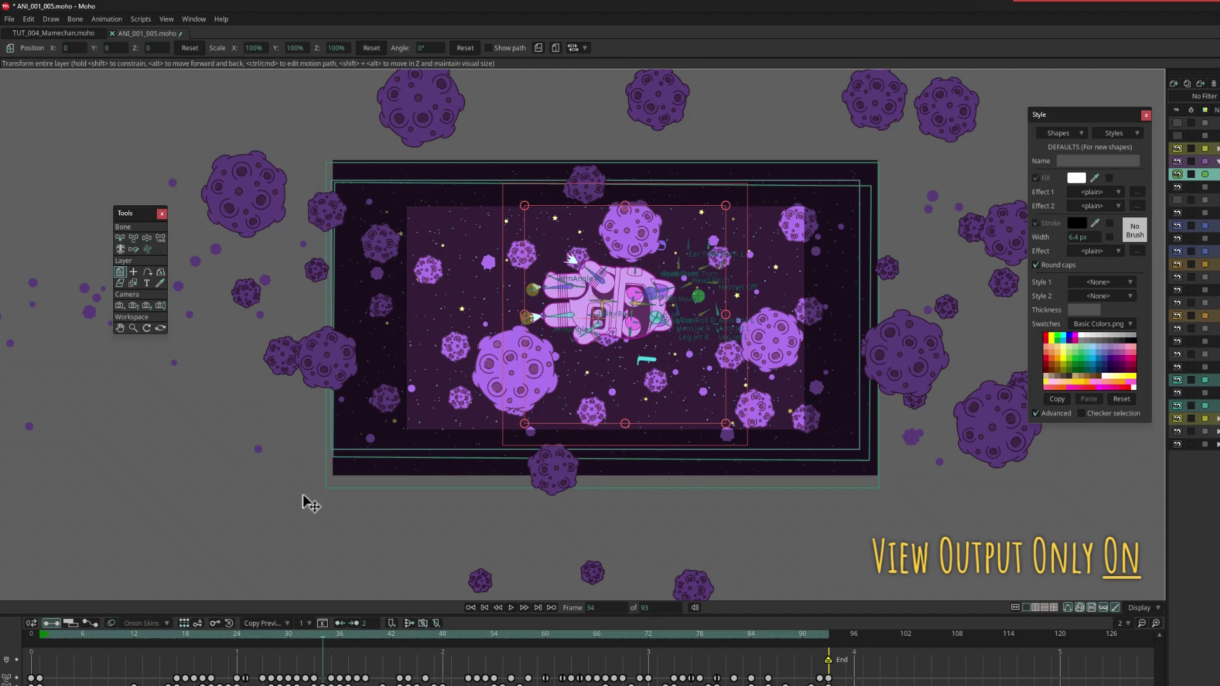
key("ctrl+shift+o")
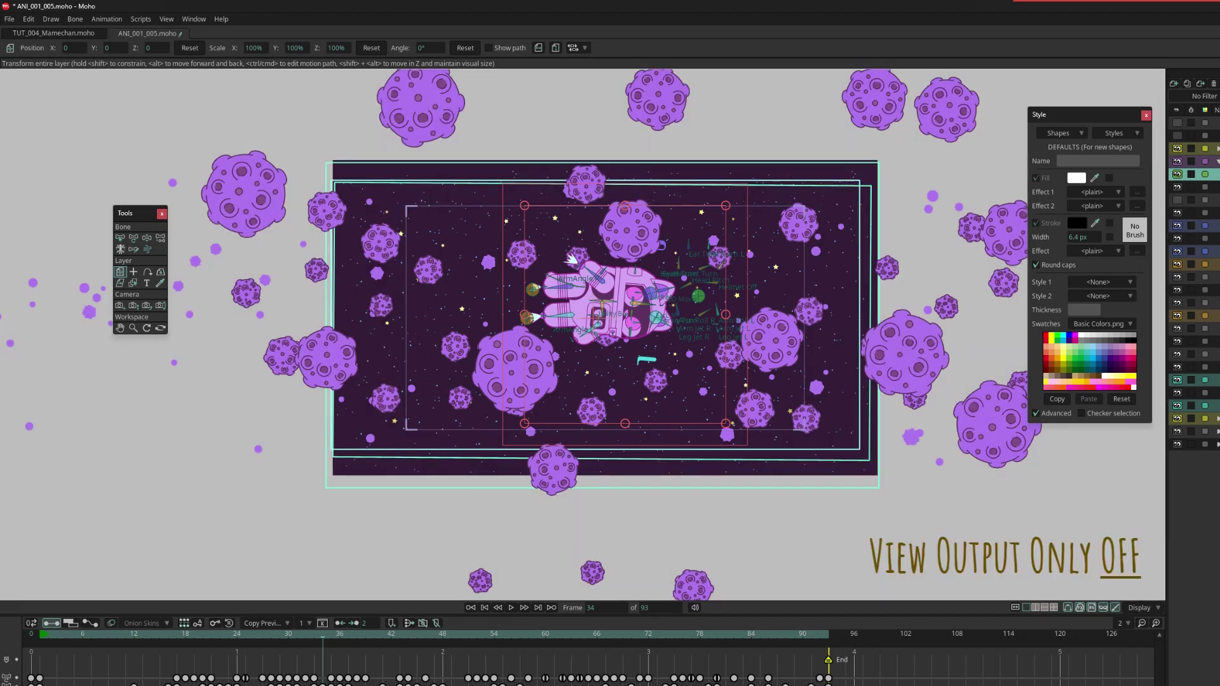
key("ctrl+shift+o")
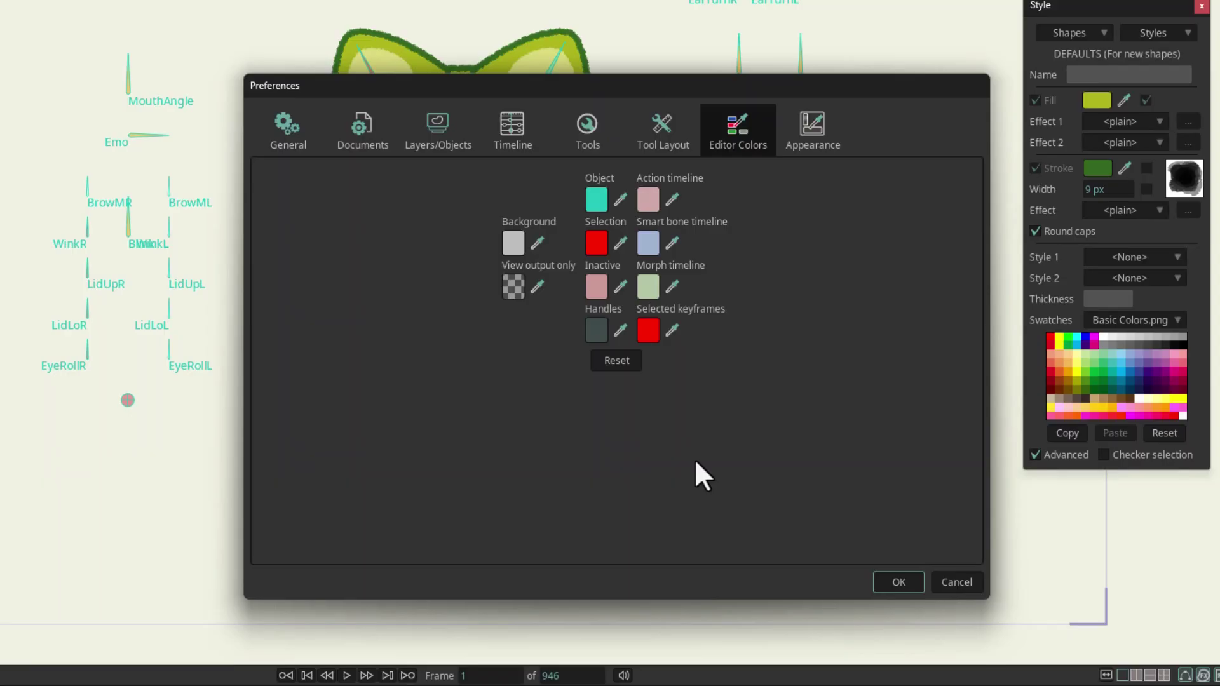
- Change the Object colour to darker teal 146F68 and close Preferences with OK
left_click(596, 198)
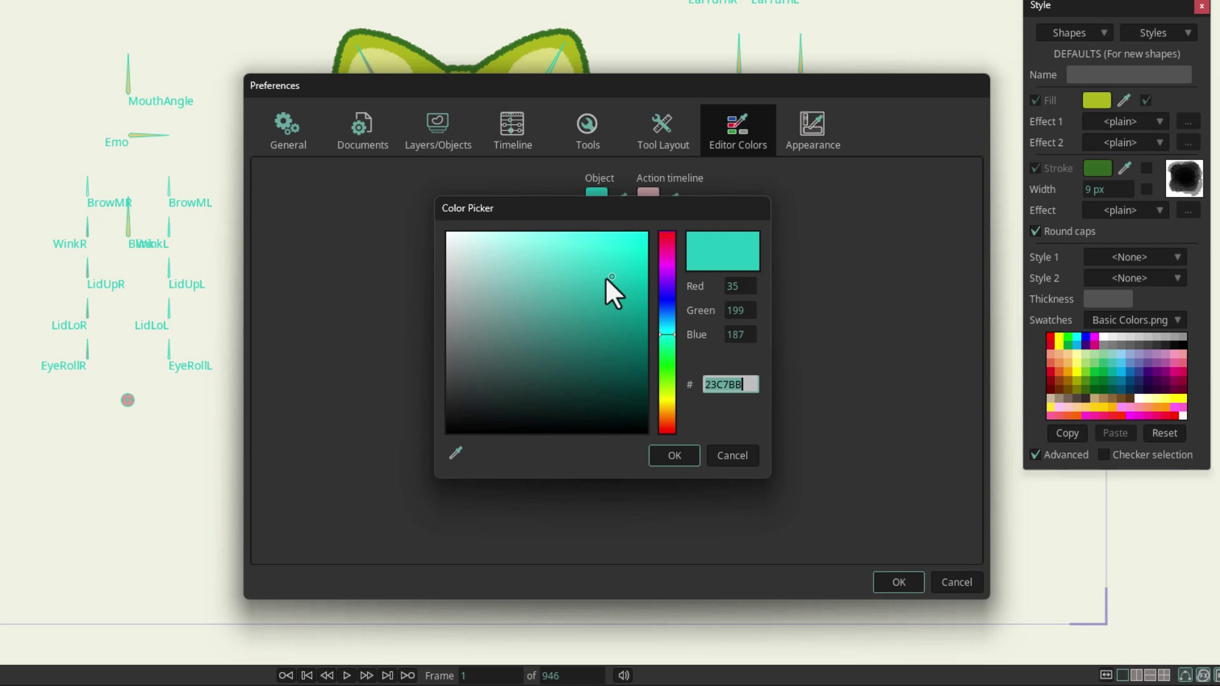
left_click_drag(604, 279, 616, 362)
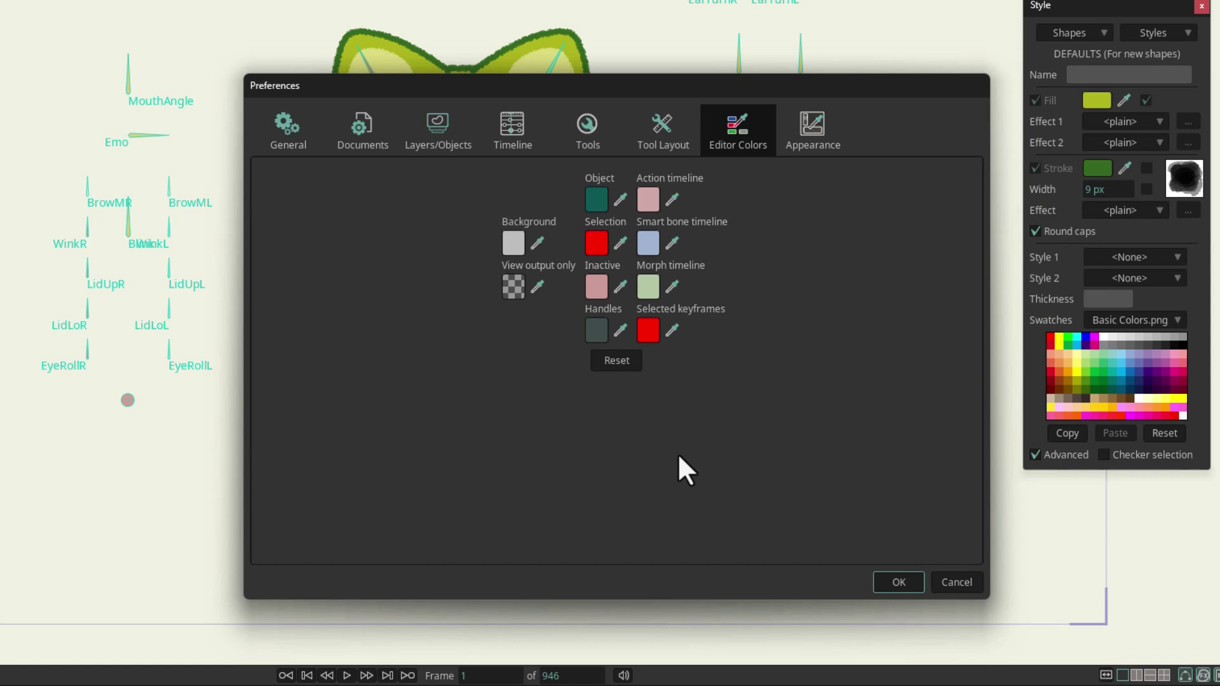
left_click(894, 584)
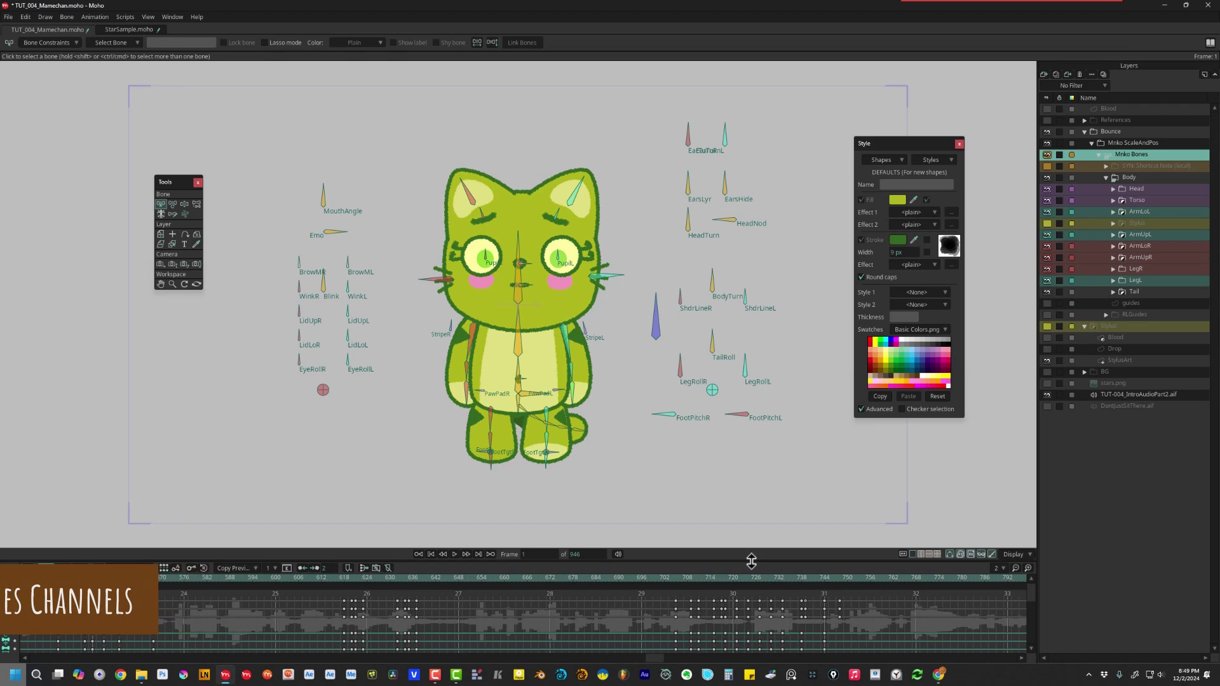
- Enlarge the timeline and hide the colored-bone channels, including blue bones, in Timeline Channels
left_click_drag(752, 560, 757, 433)
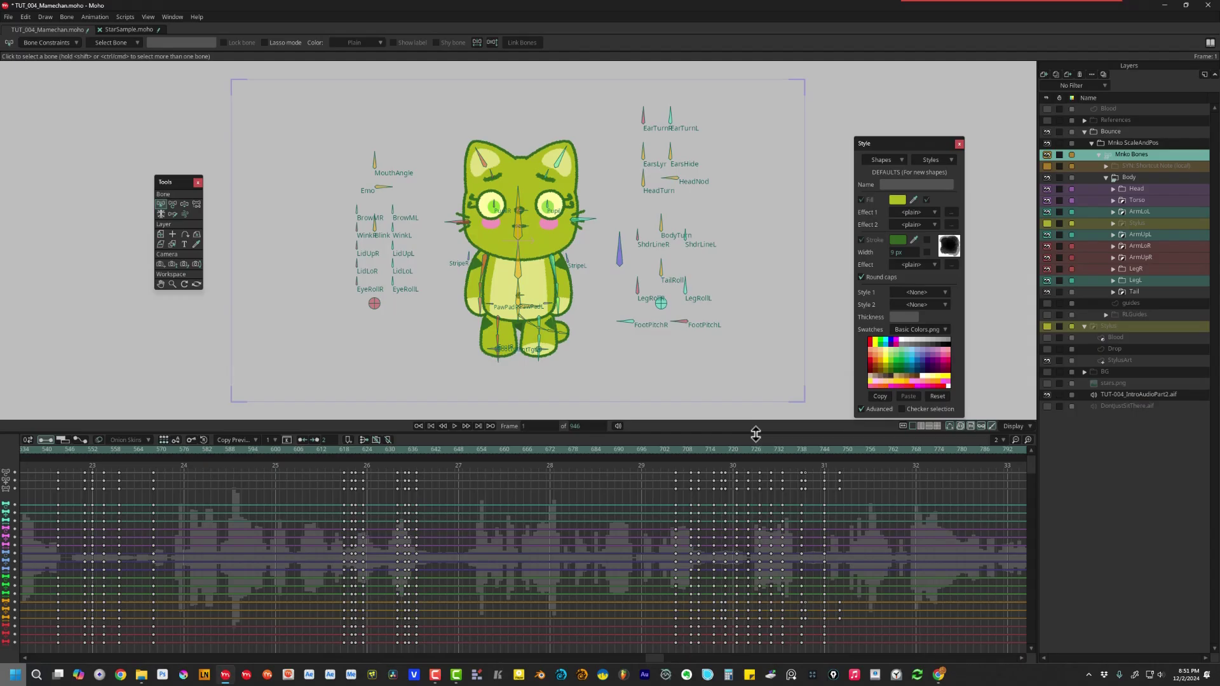
left_click(148, 17)
left_click(178, 182)
left_click_drag(772, 253, 765, 340)
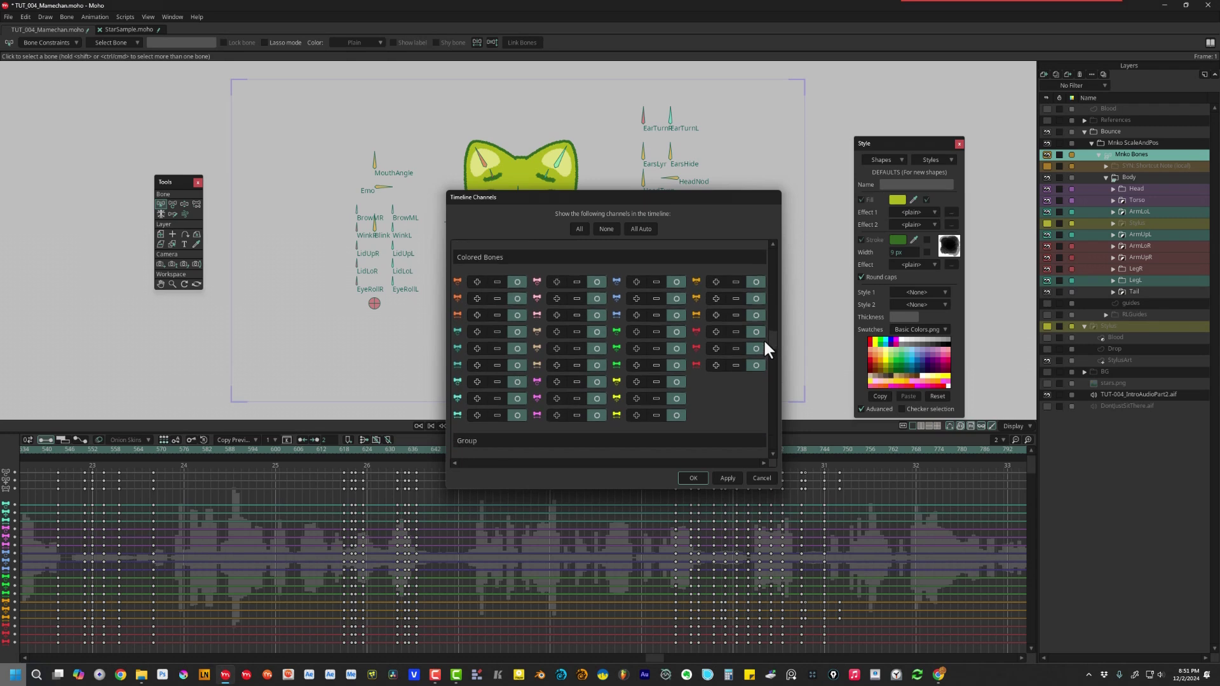
left_click_drag(501, 281, 498, 332)
left_click(498, 415)
left_click(576, 282)
left_click_drag(574, 332, 577, 375)
left_click_drag(656, 282, 656, 317)
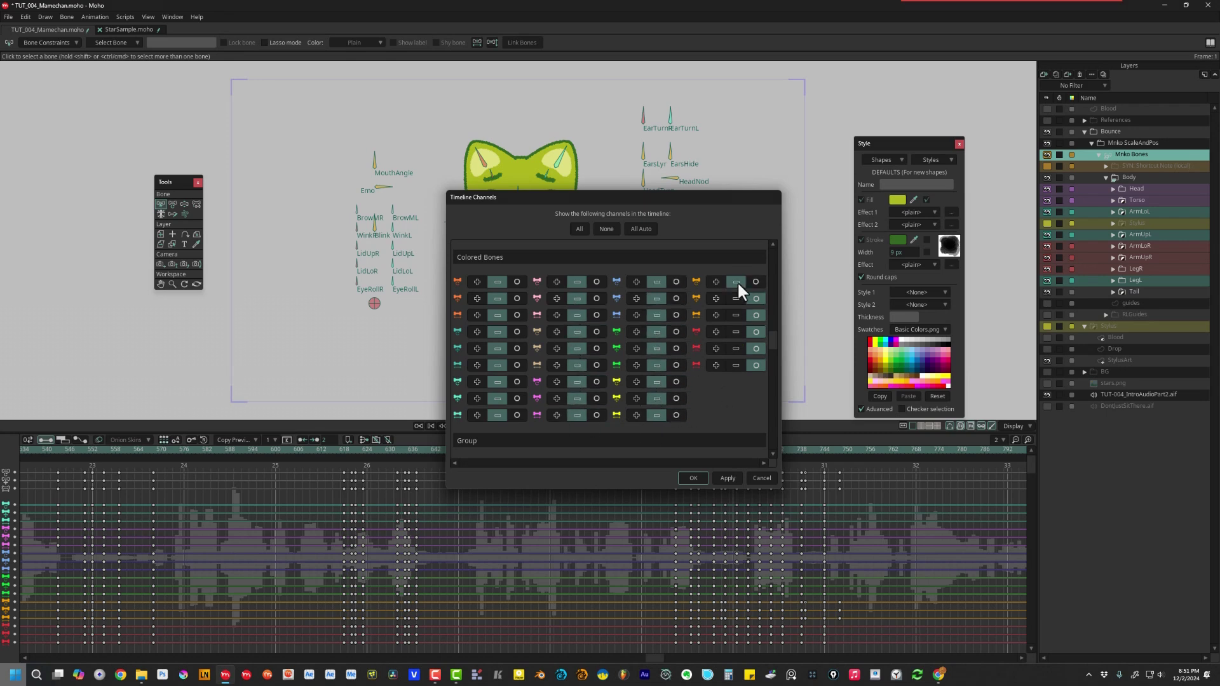
- Apply the channel changes and shrink the timeline to enlarge the canvas
left_click(729, 473)
left_click(693, 476)
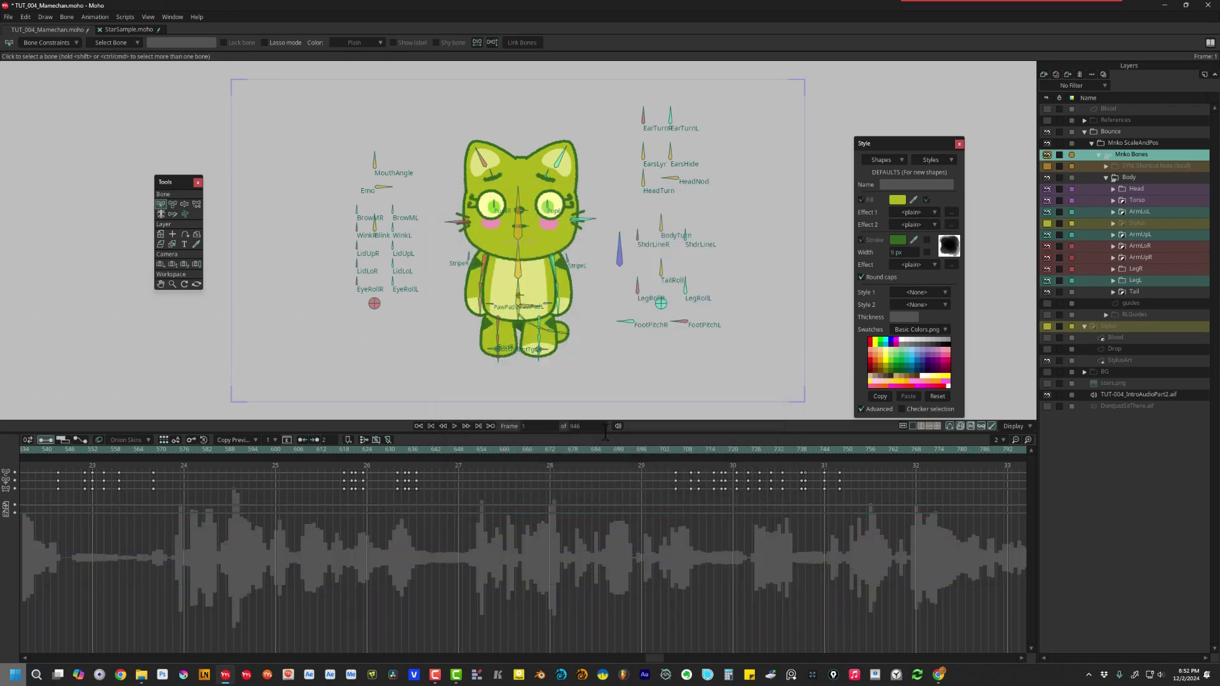
left_click_drag(603, 433, 591, 547)
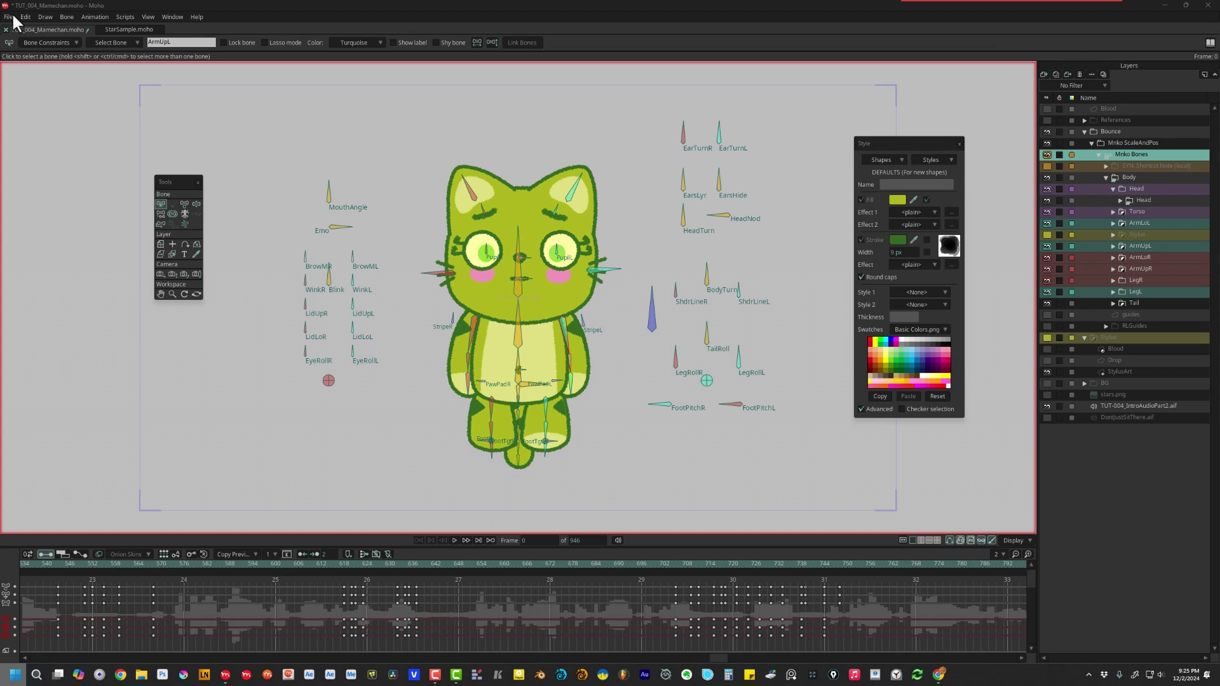
- Quit Moho via File > Quit, saving the project when prompted
left_click(10, 17)
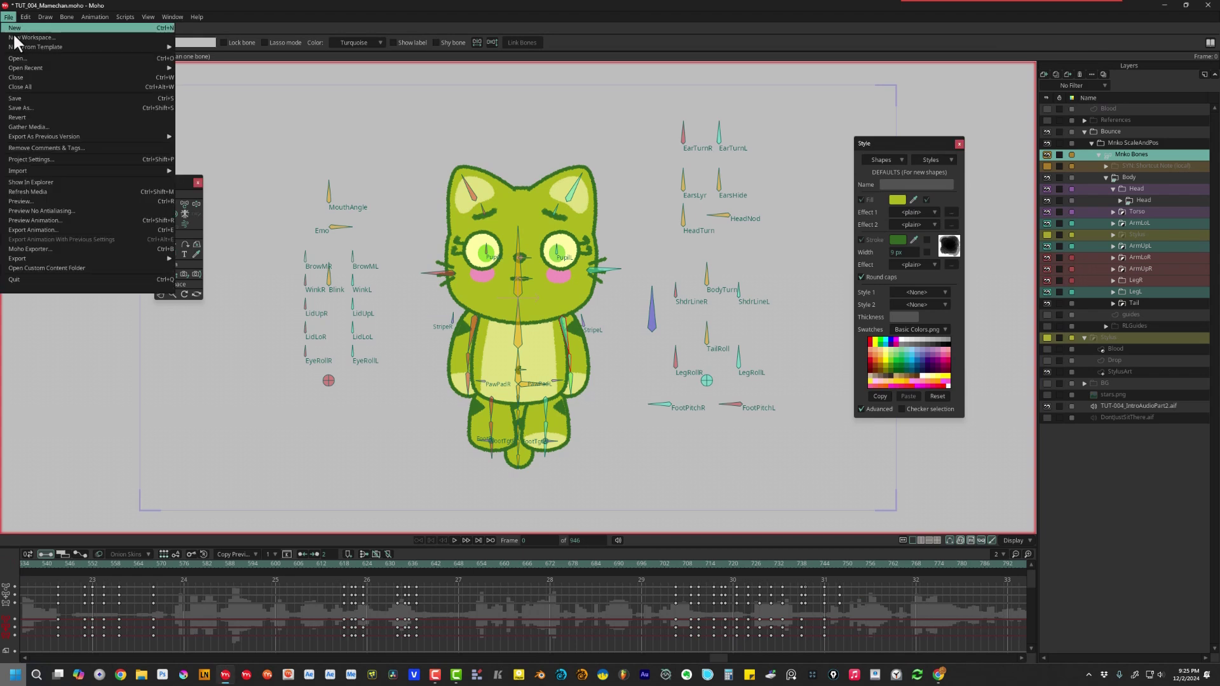
left_click(43, 280)
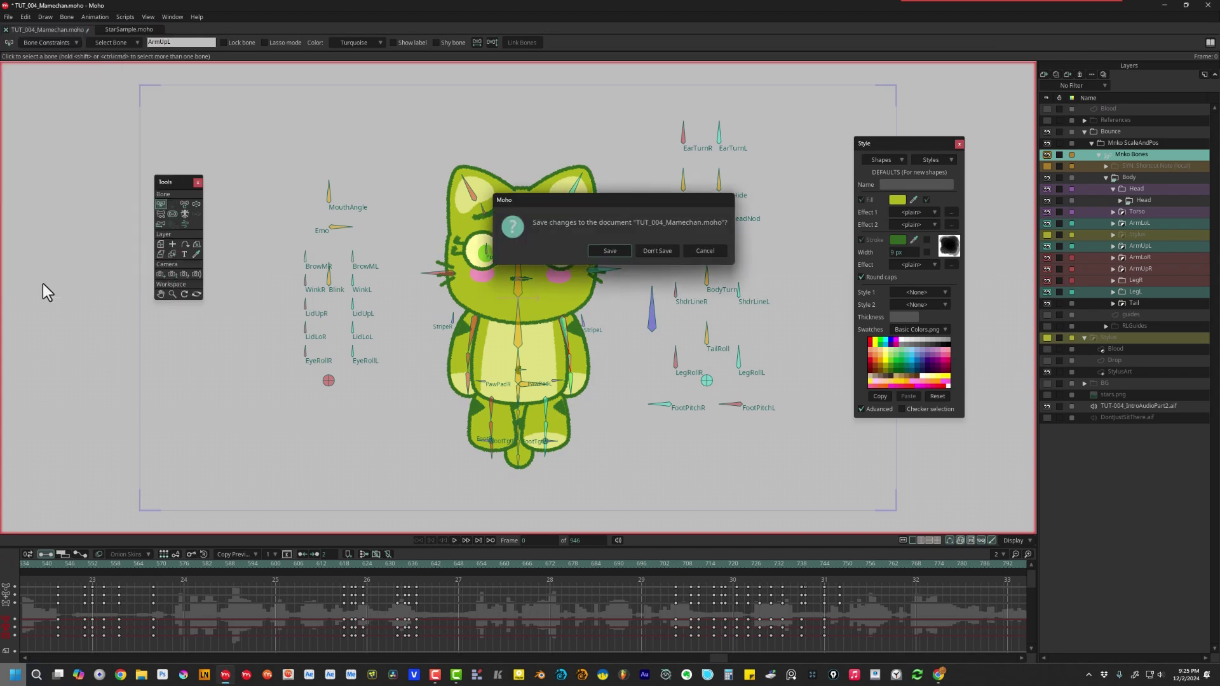
left_click(600, 248)
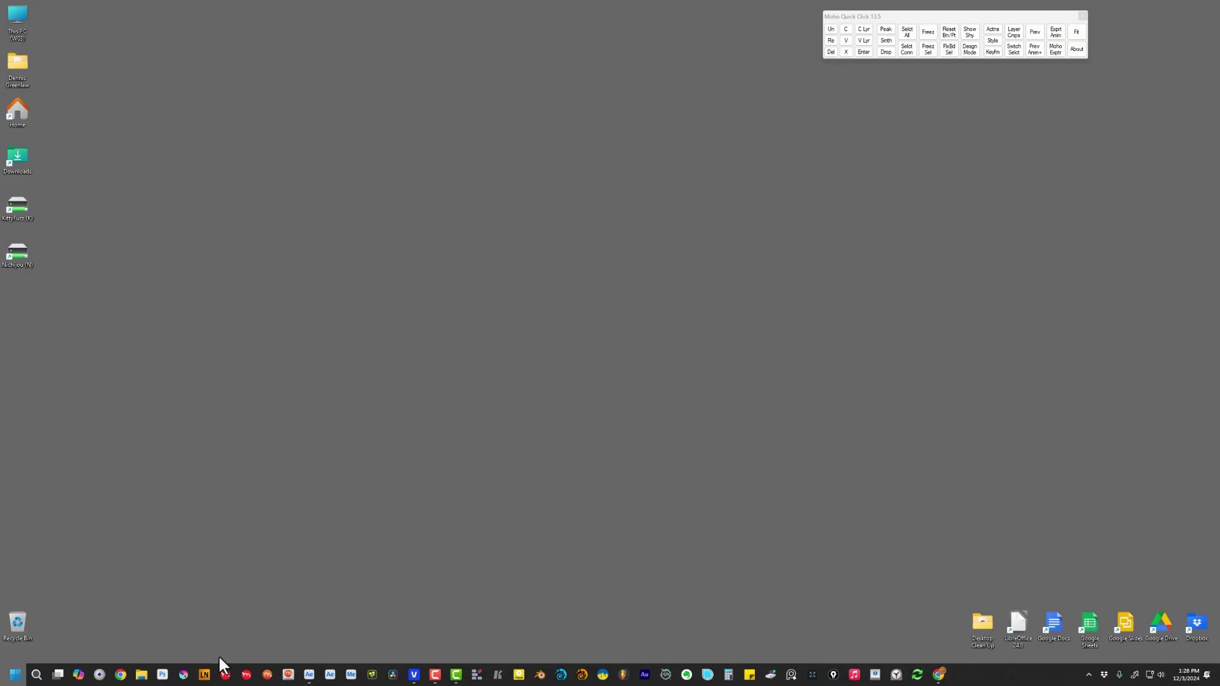
- Relaunch Moho, scrub frames 0–14, select Mnko Bones, zoom the timeline and return to frame 5
left_click(225, 675)
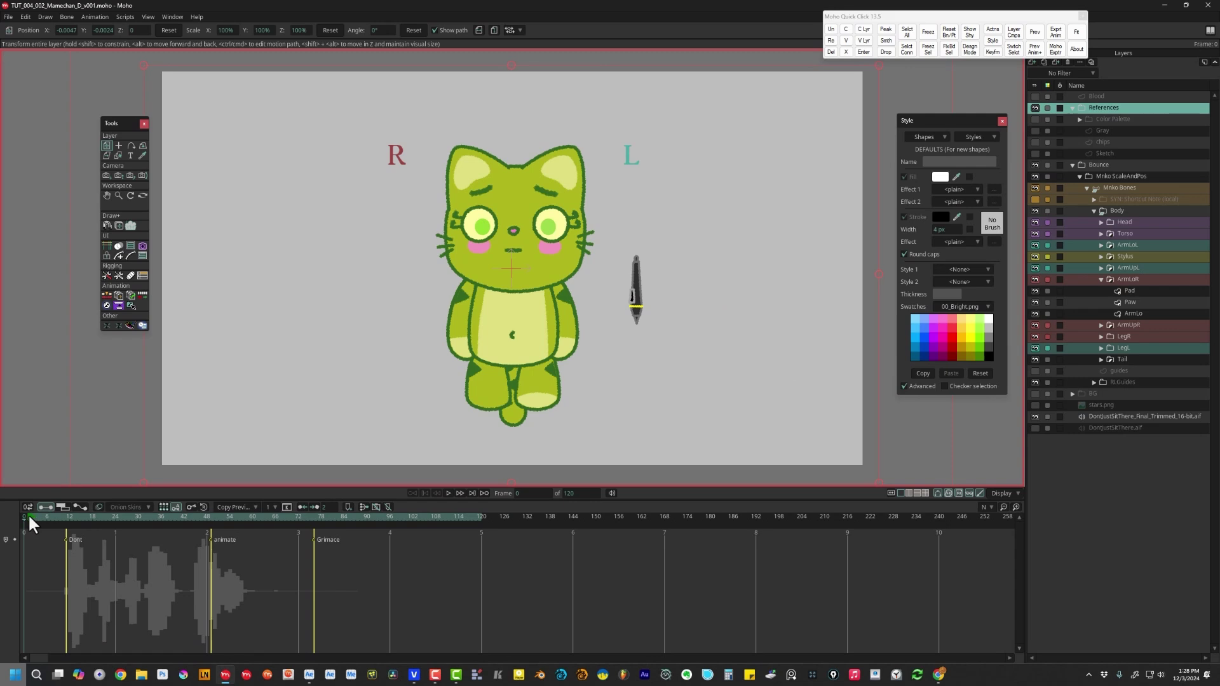
left_click_drag(28, 514, 71, 521)
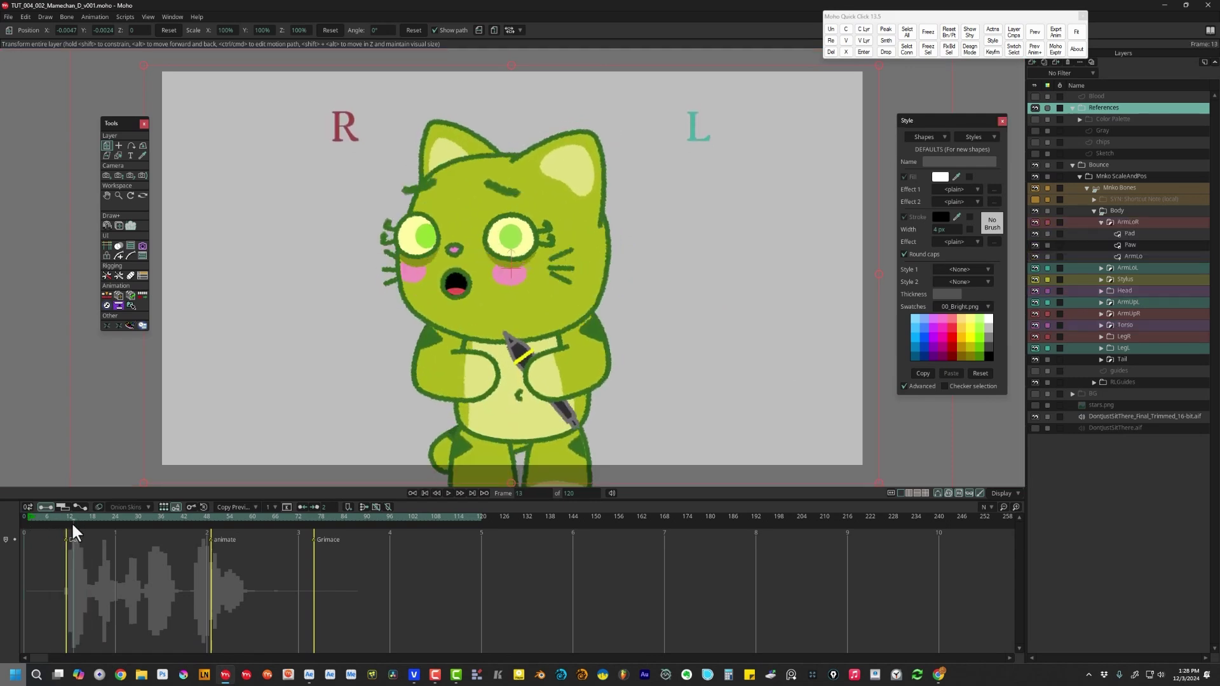
left_click(1096, 186)
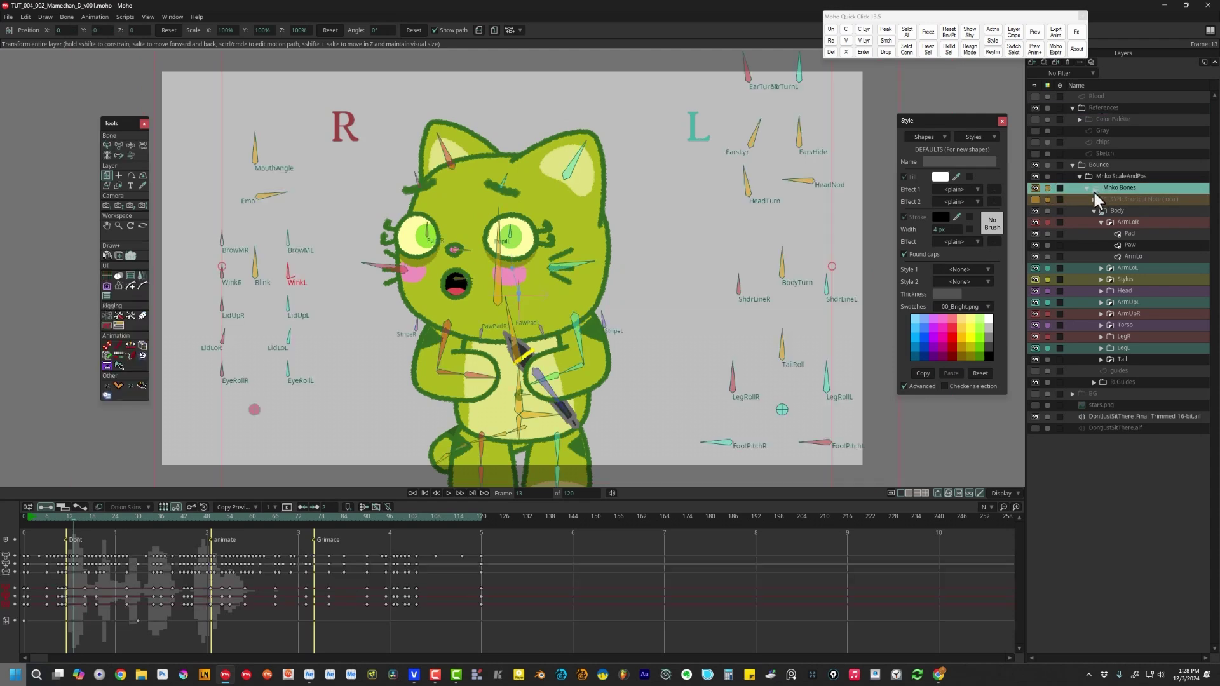
left_click(1015, 506)
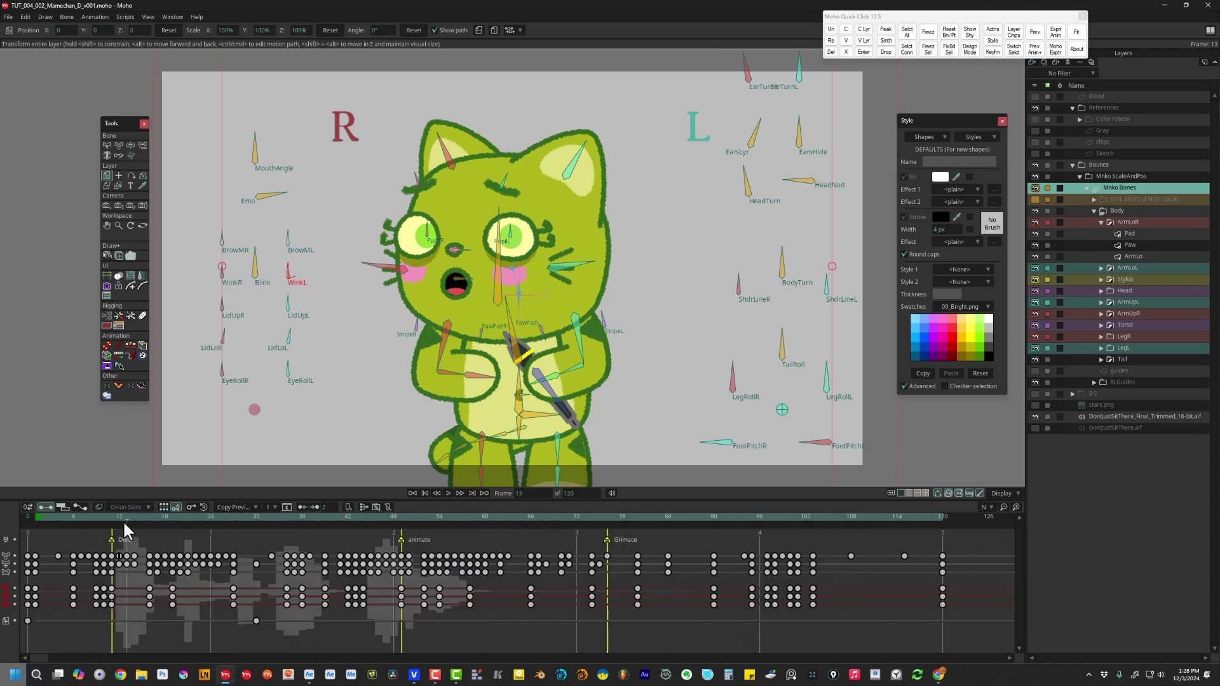
left_click_drag(127, 516, 103, 551)
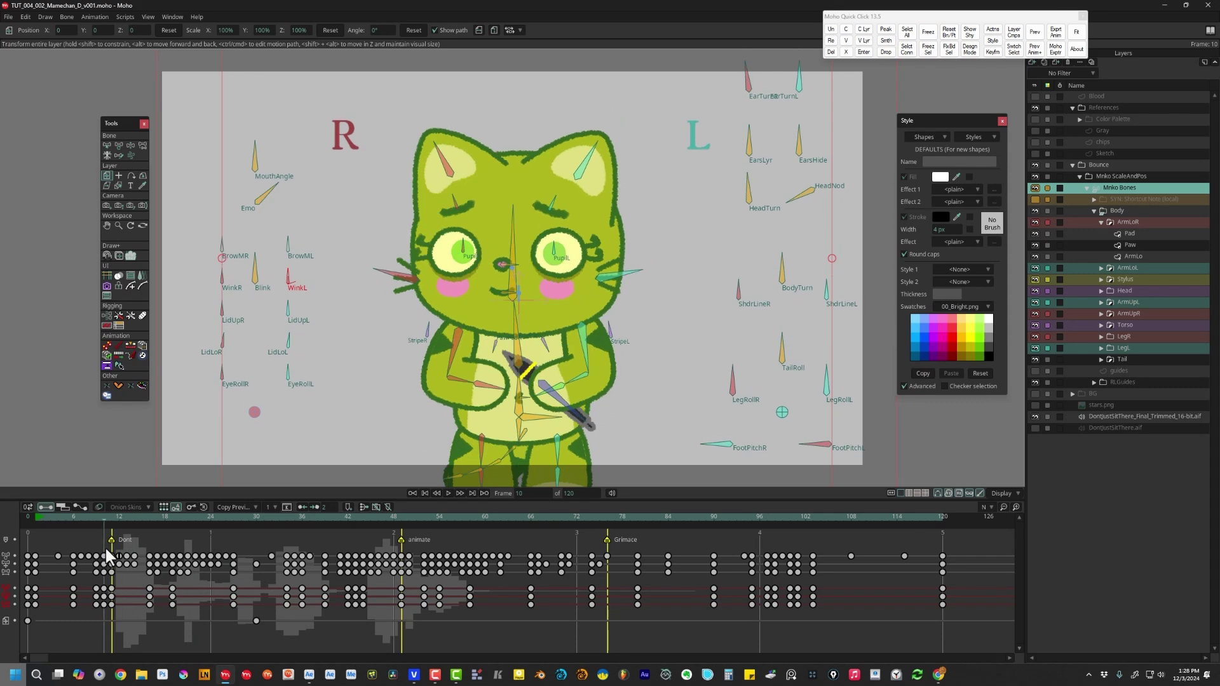